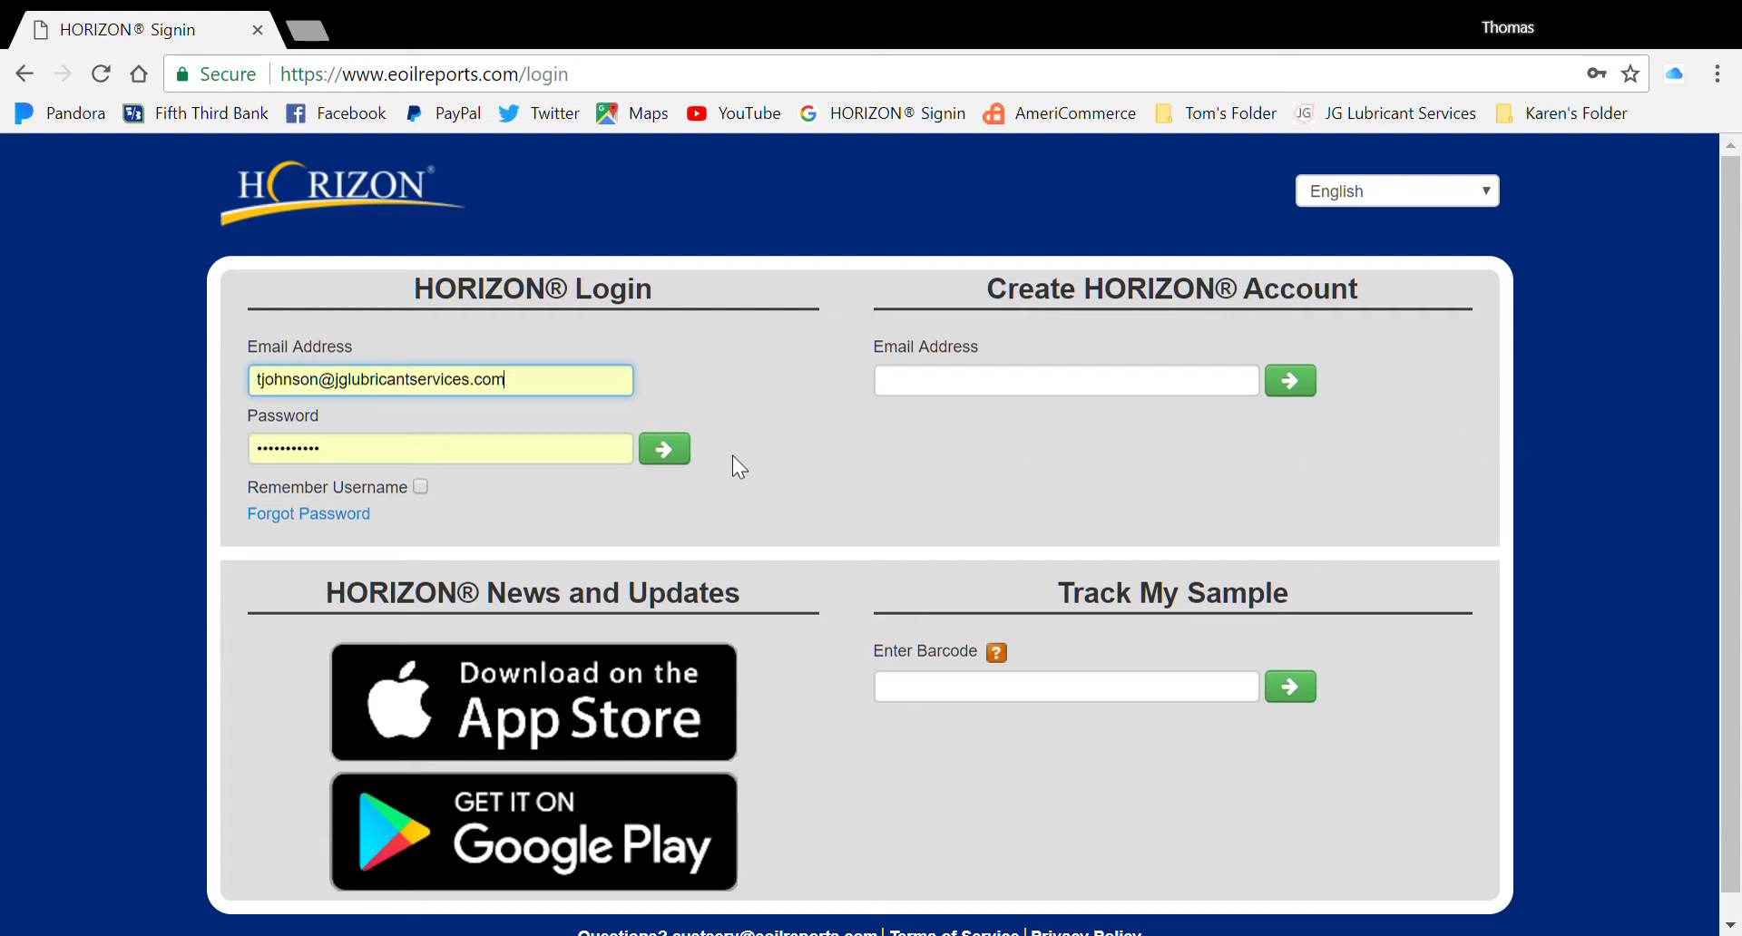
Sign in to HORIZON with the account's email and password
left_click(678, 463)
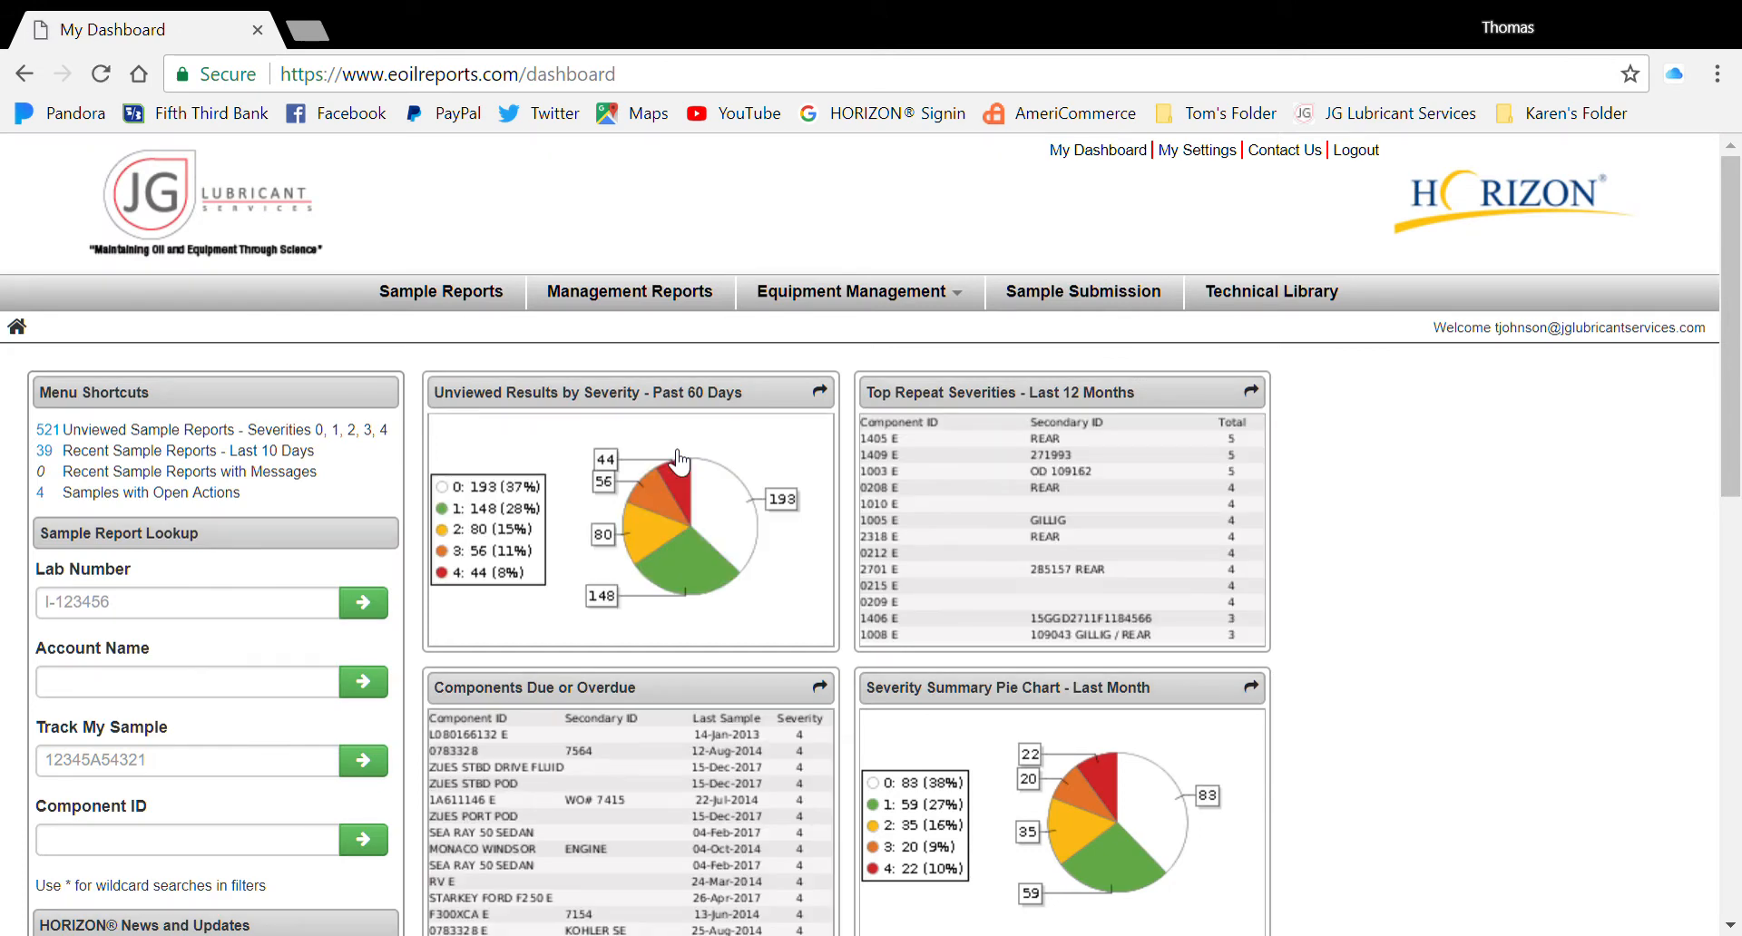
Start Add Equipment and pick JG LUBRICANT SERVICES, LLC as destination after filtering accounts by 'JG'
left_click(853, 302)
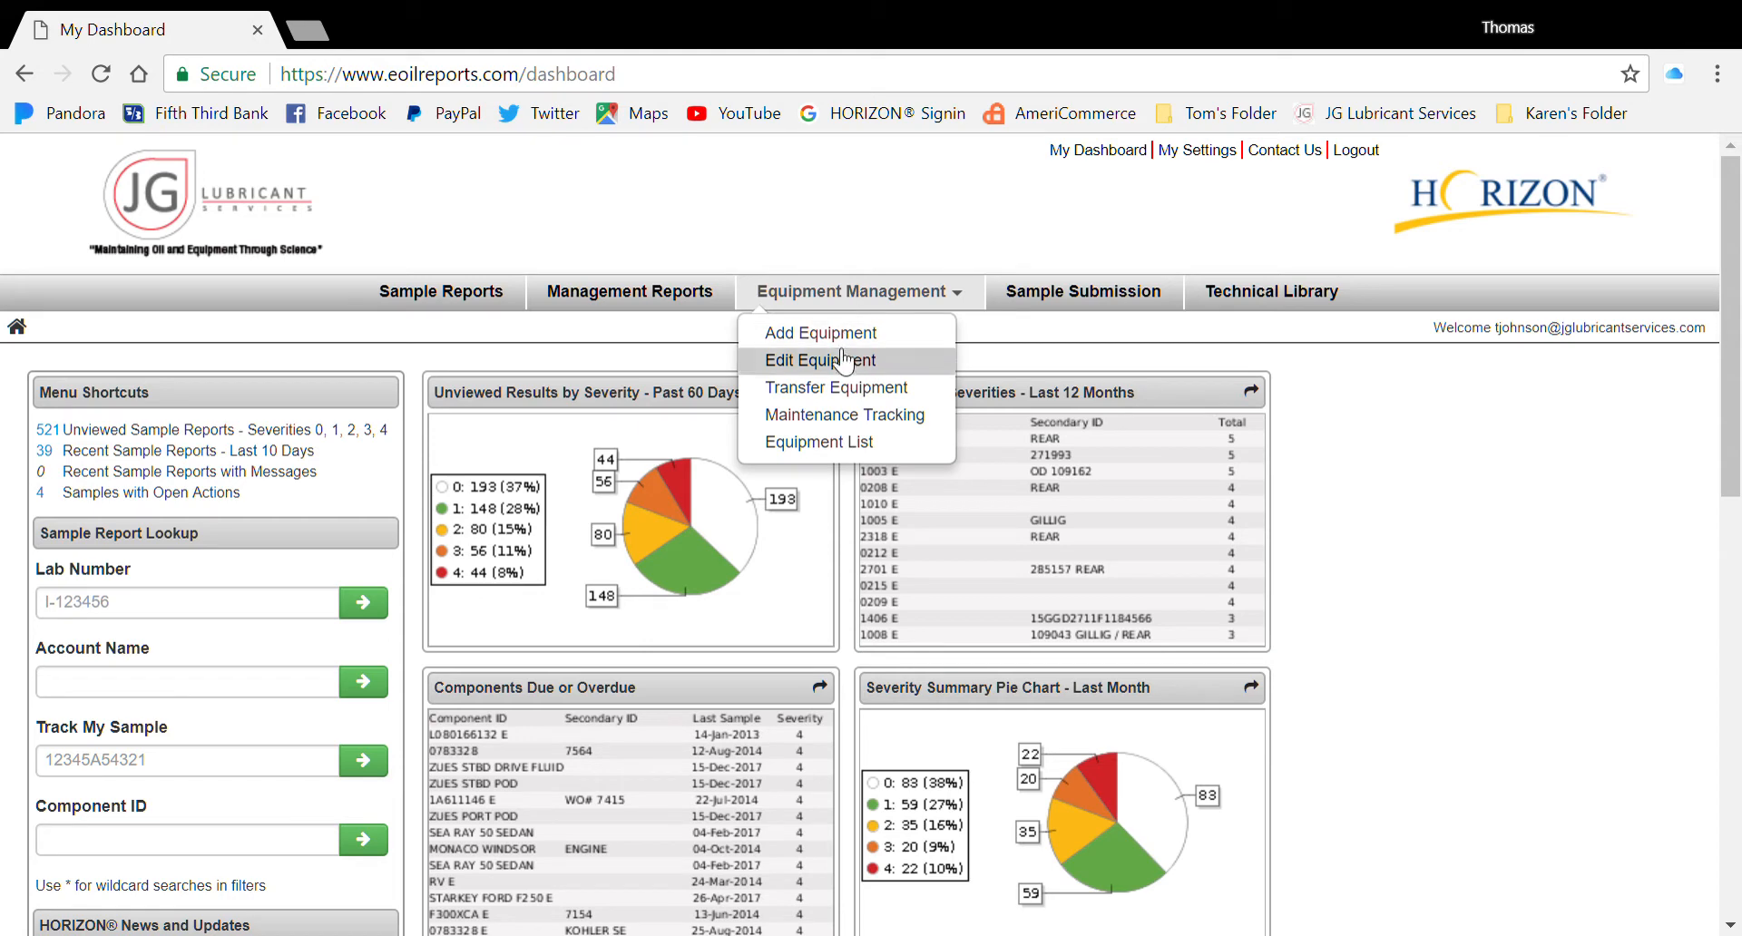
left_click(842, 336)
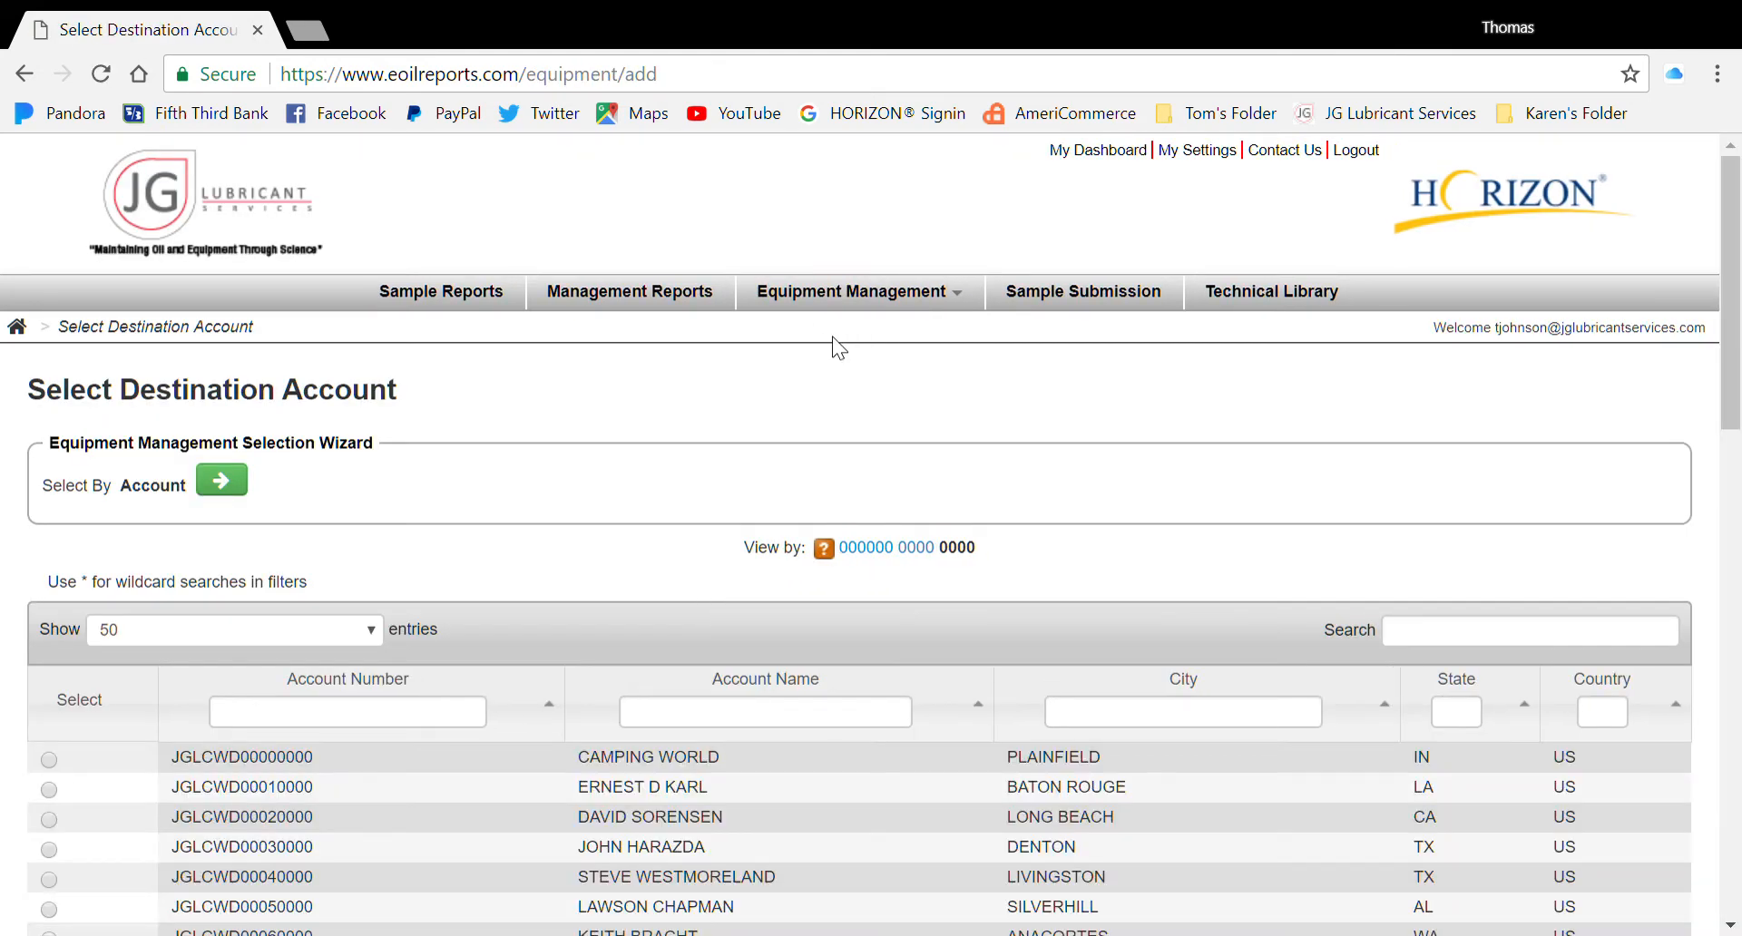
left_click(724, 720)
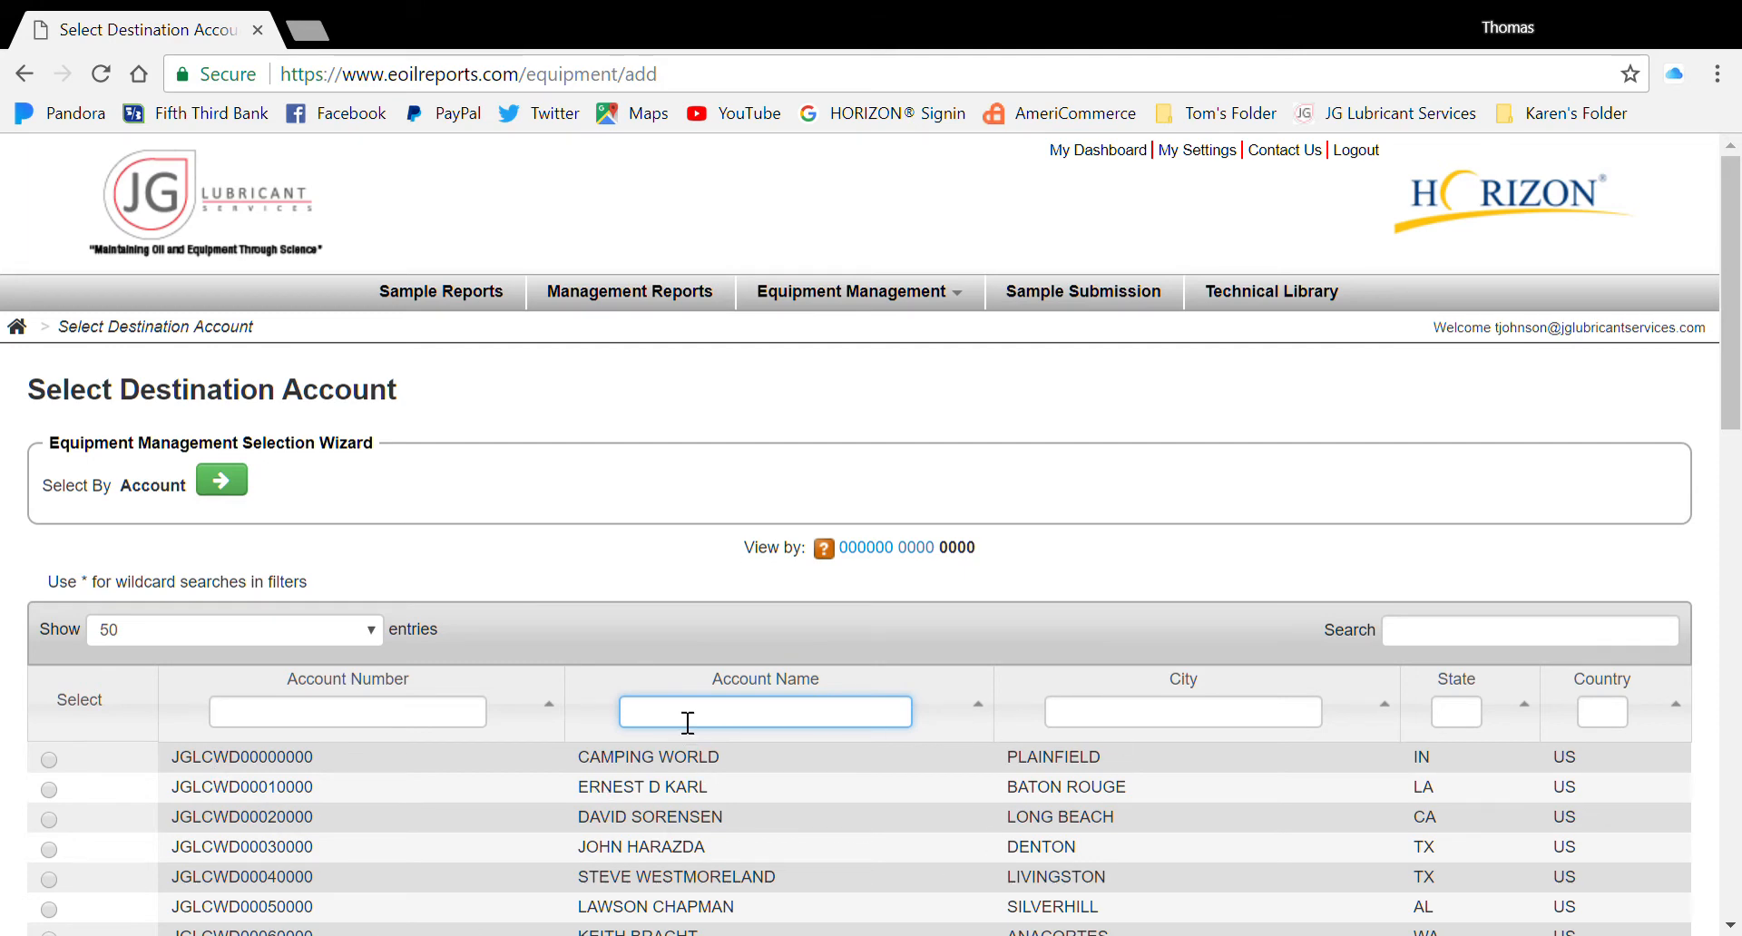
left_click(841, 298)
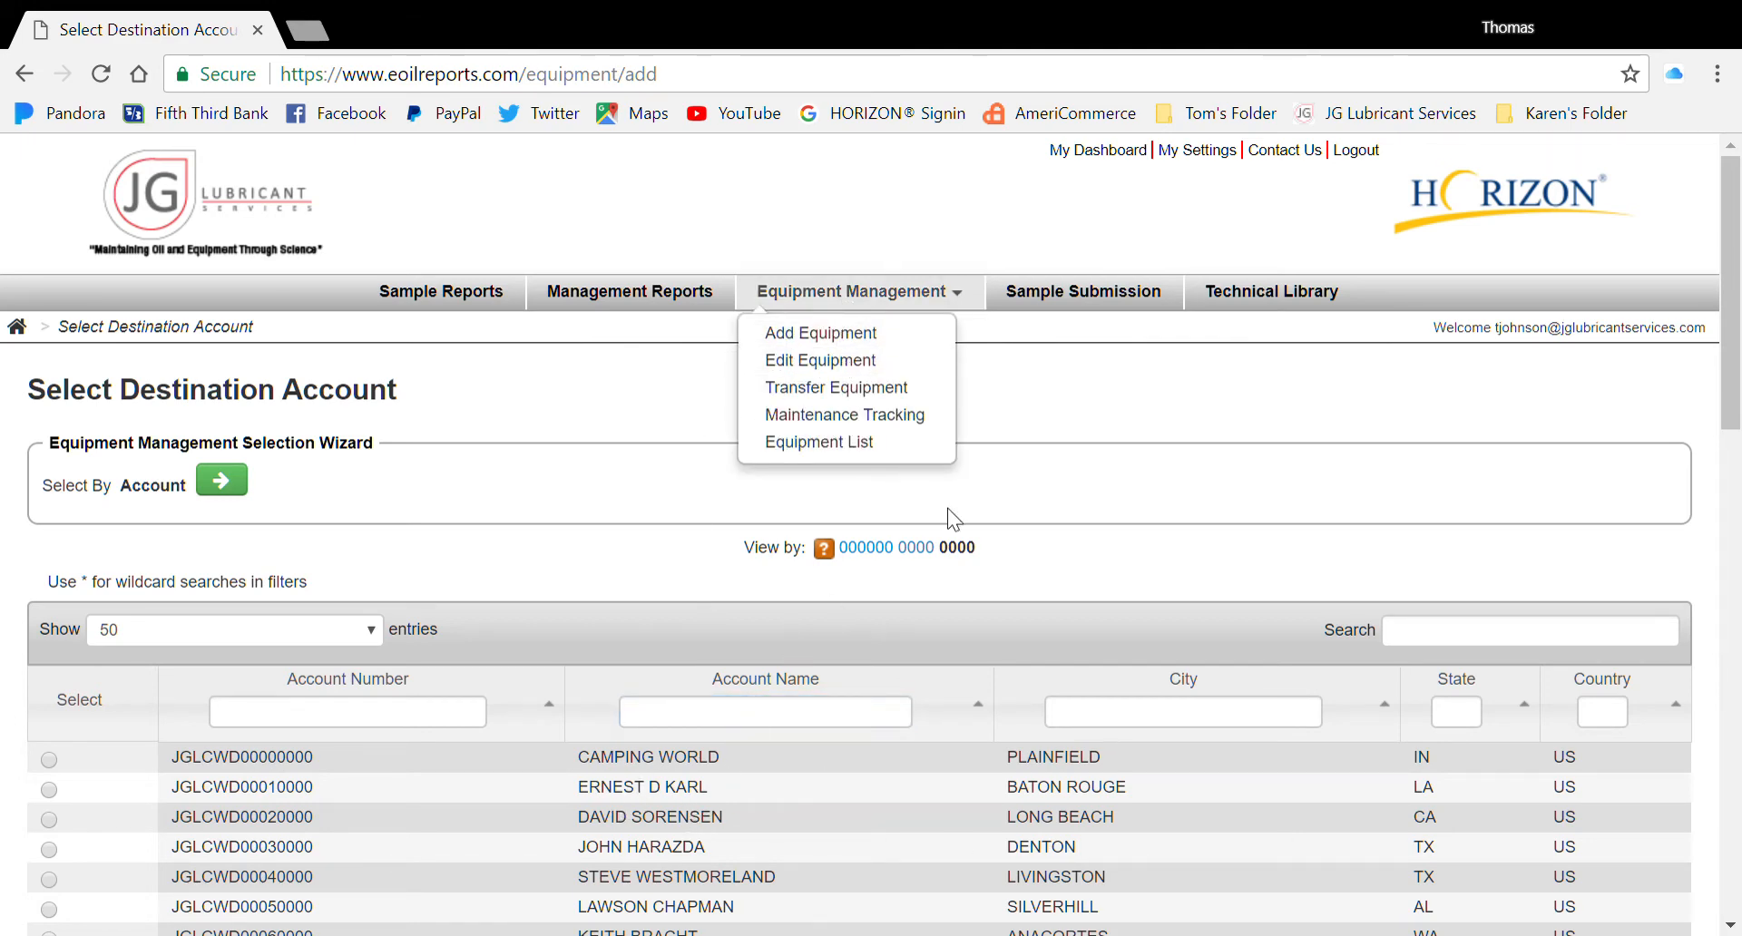
left_click(867, 334)
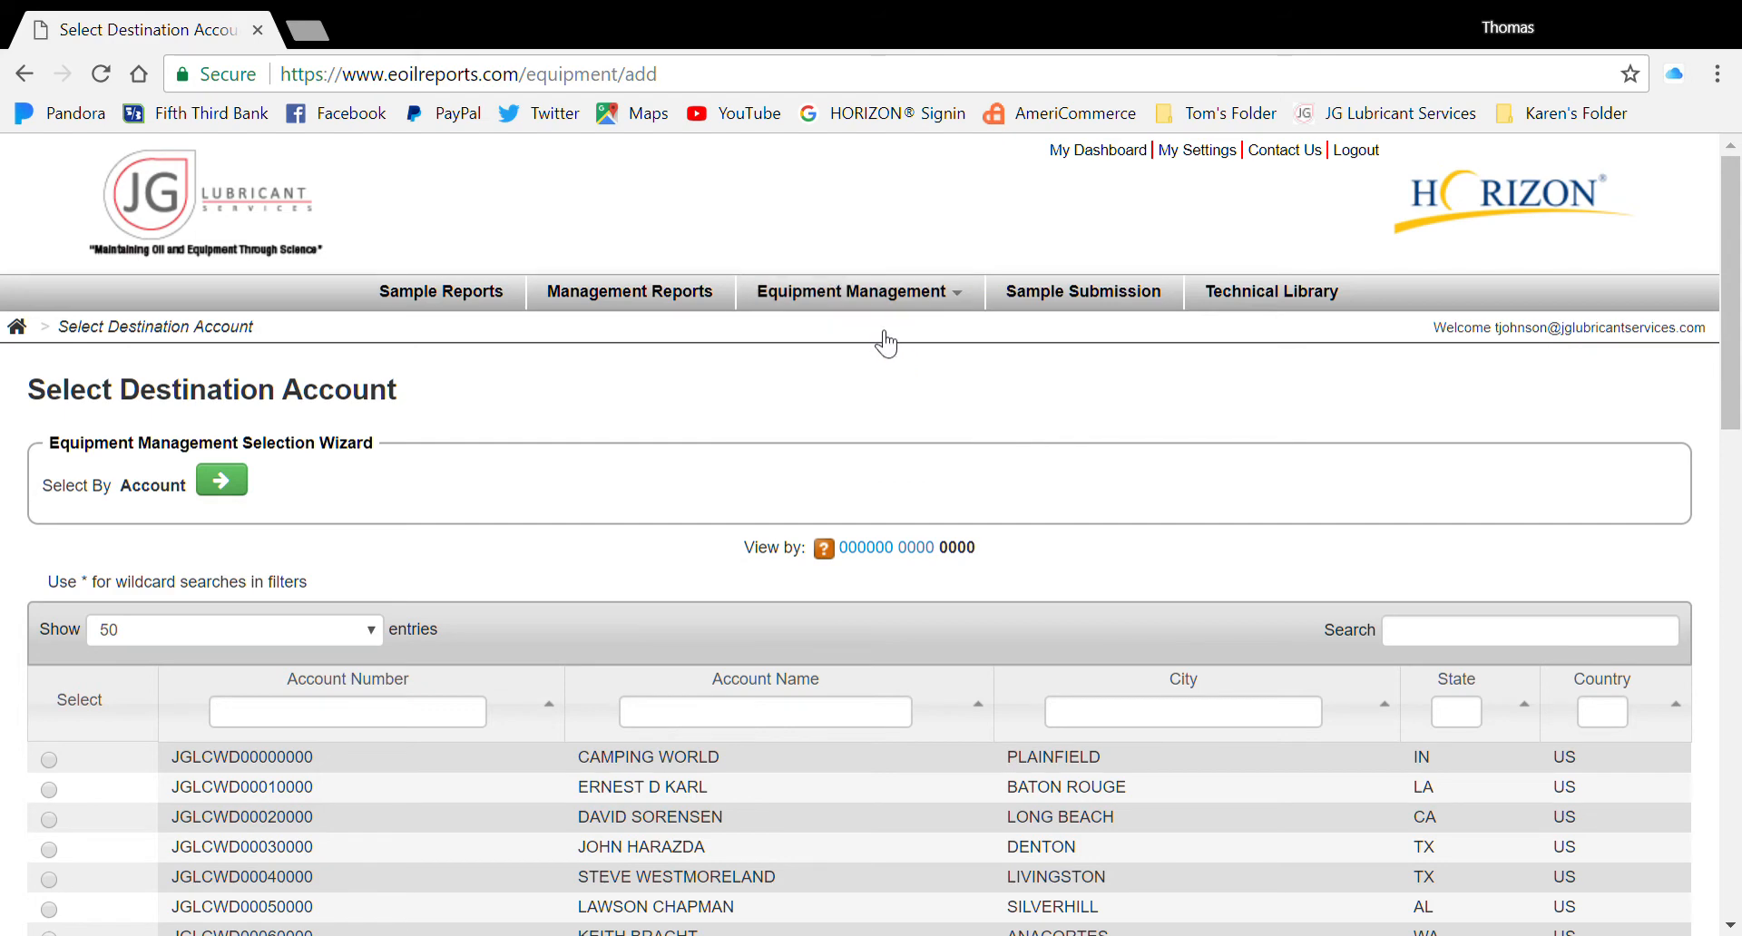
left_click(751, 713)
type("JG")
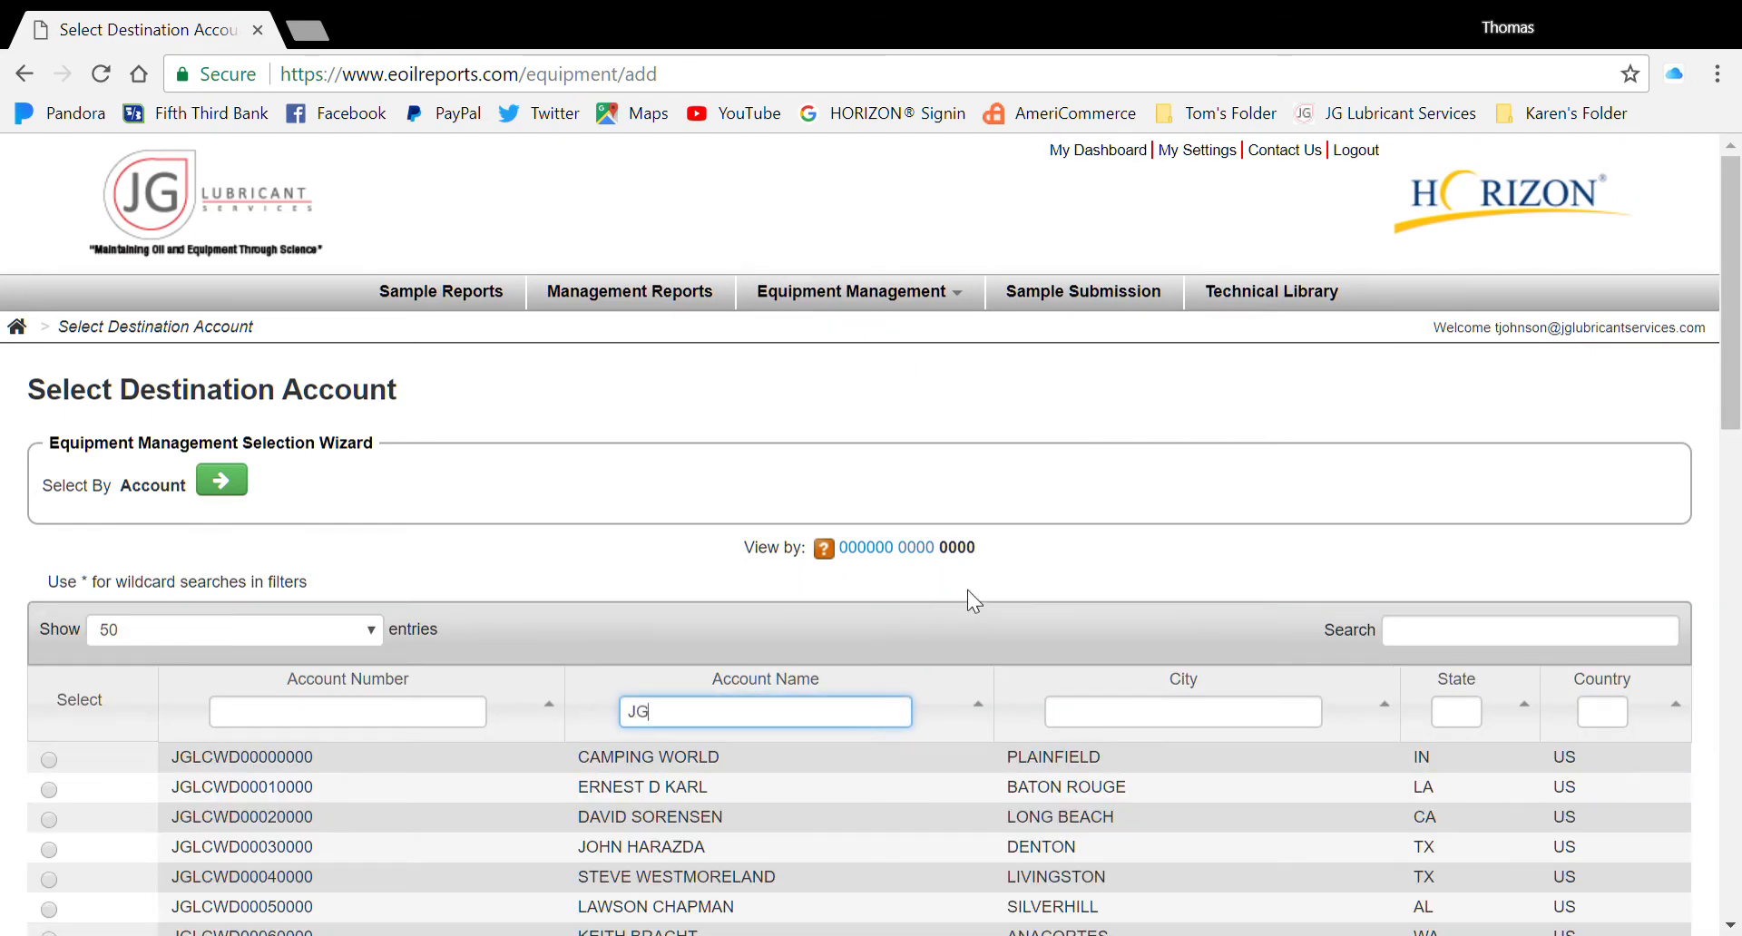
left_click(49, 760)
left_click(231, 486)
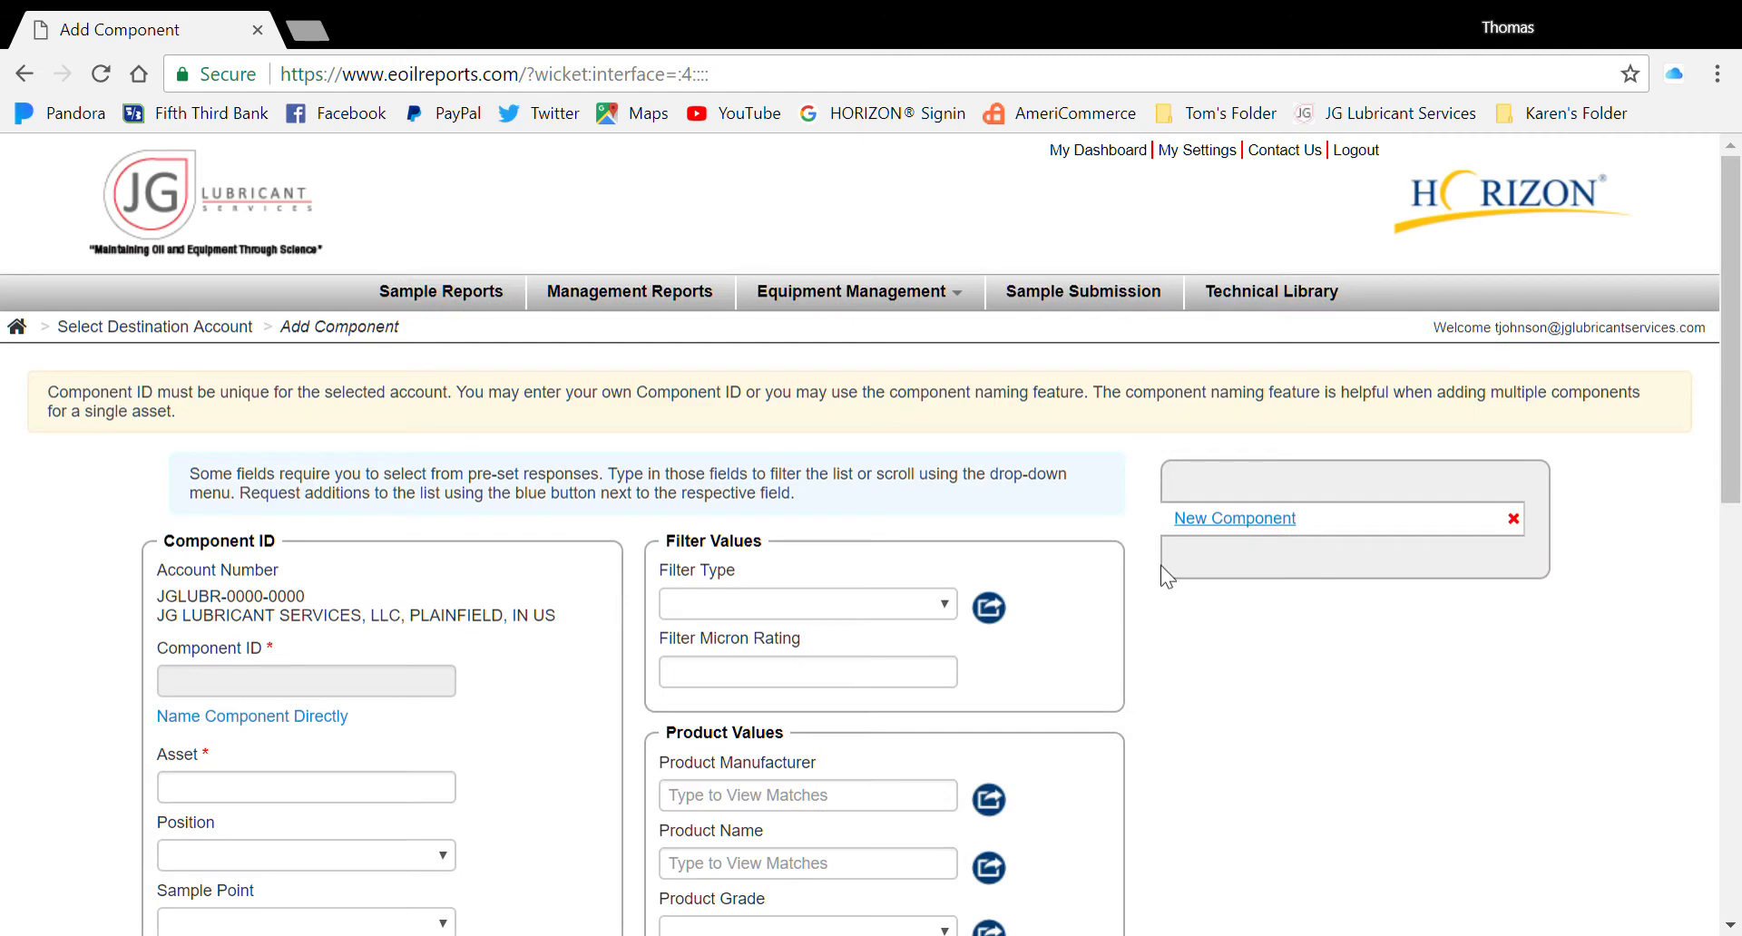
Choose Name Component Directly and enter Component ID 81888TGF999876 EC
scroll(1223, 673, "down", 3)
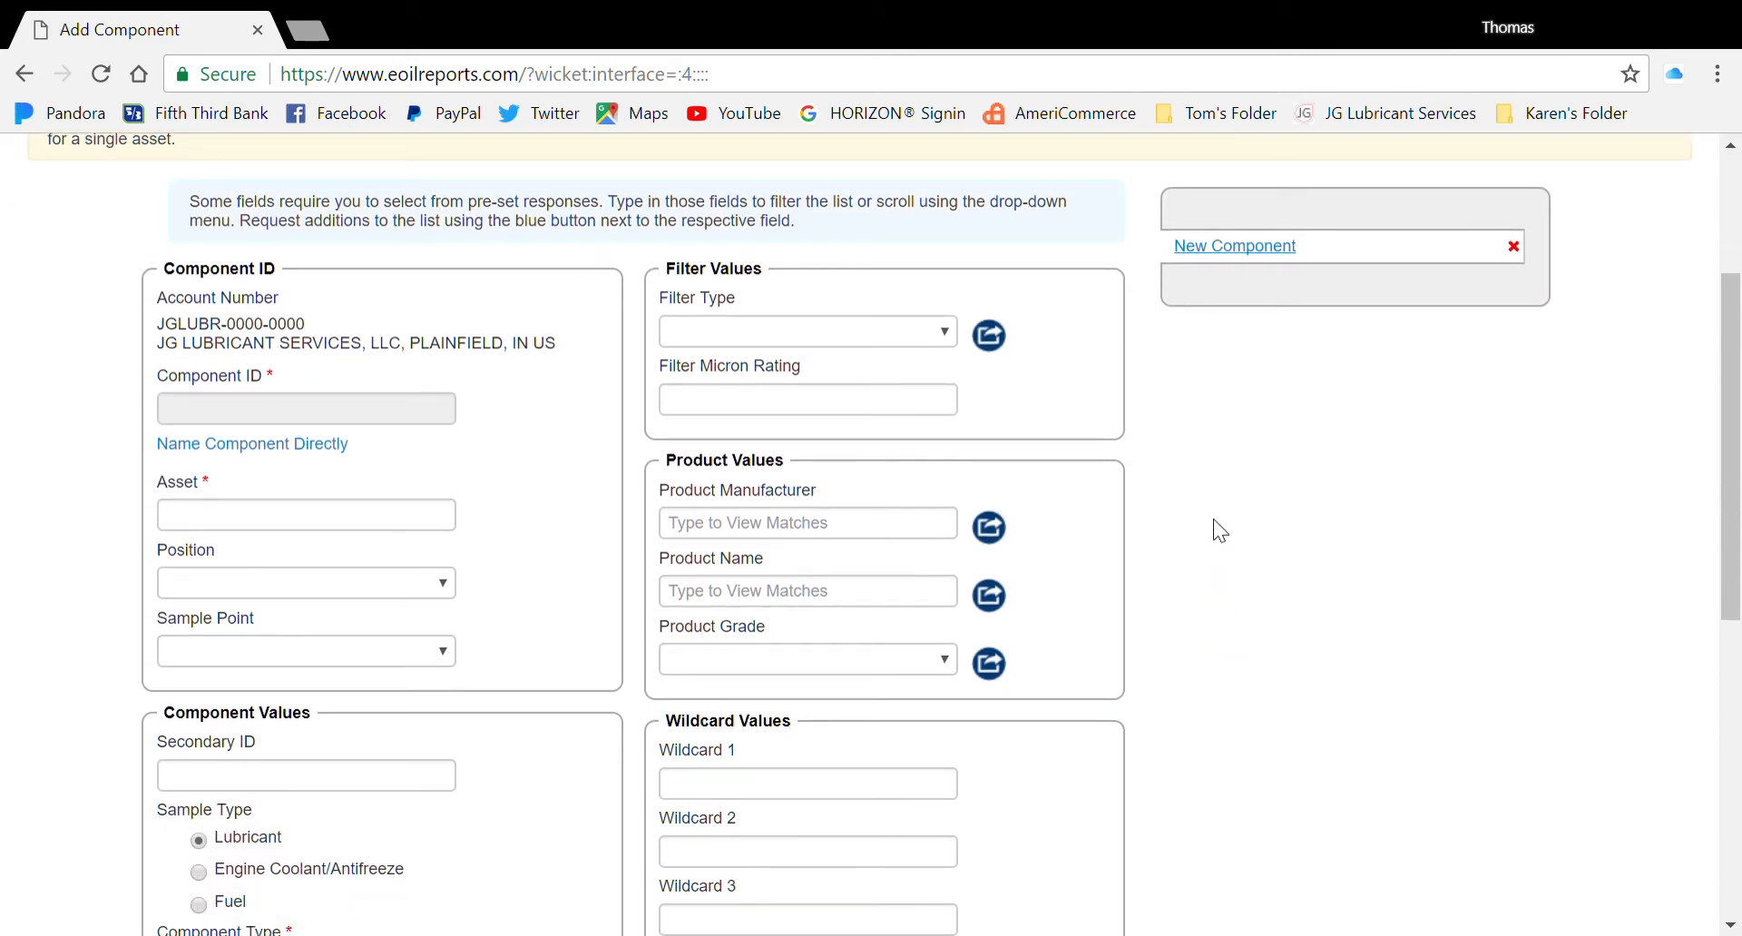
left_click(305, 446)
left_click(313, 416)
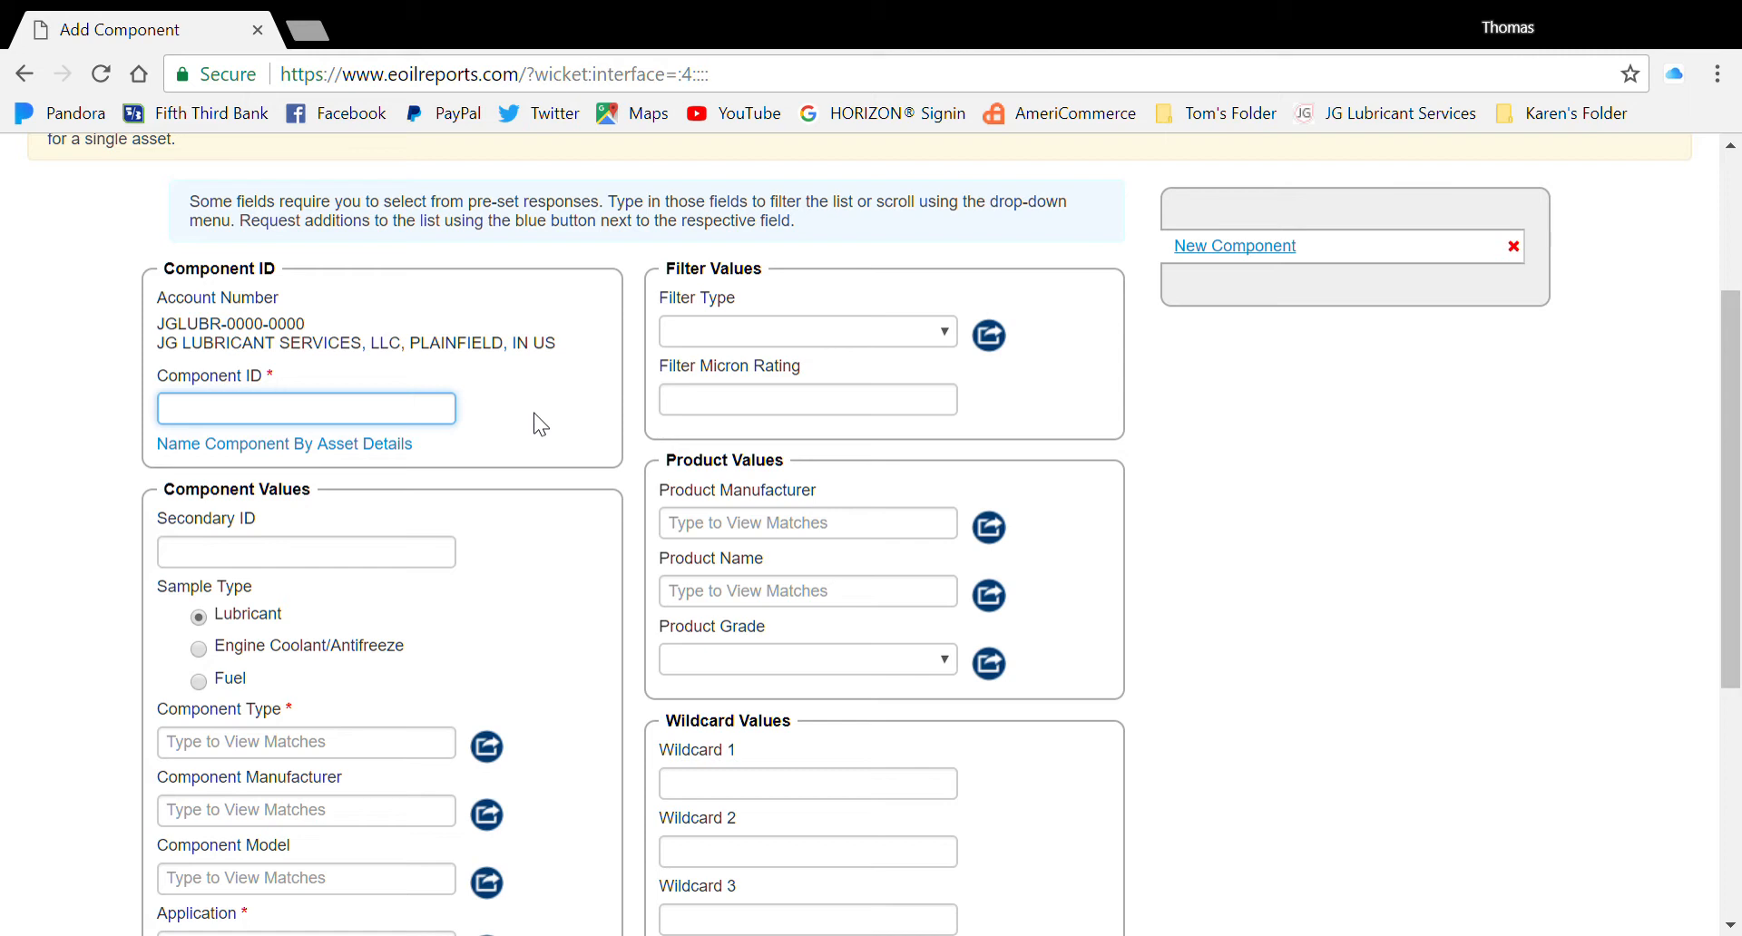
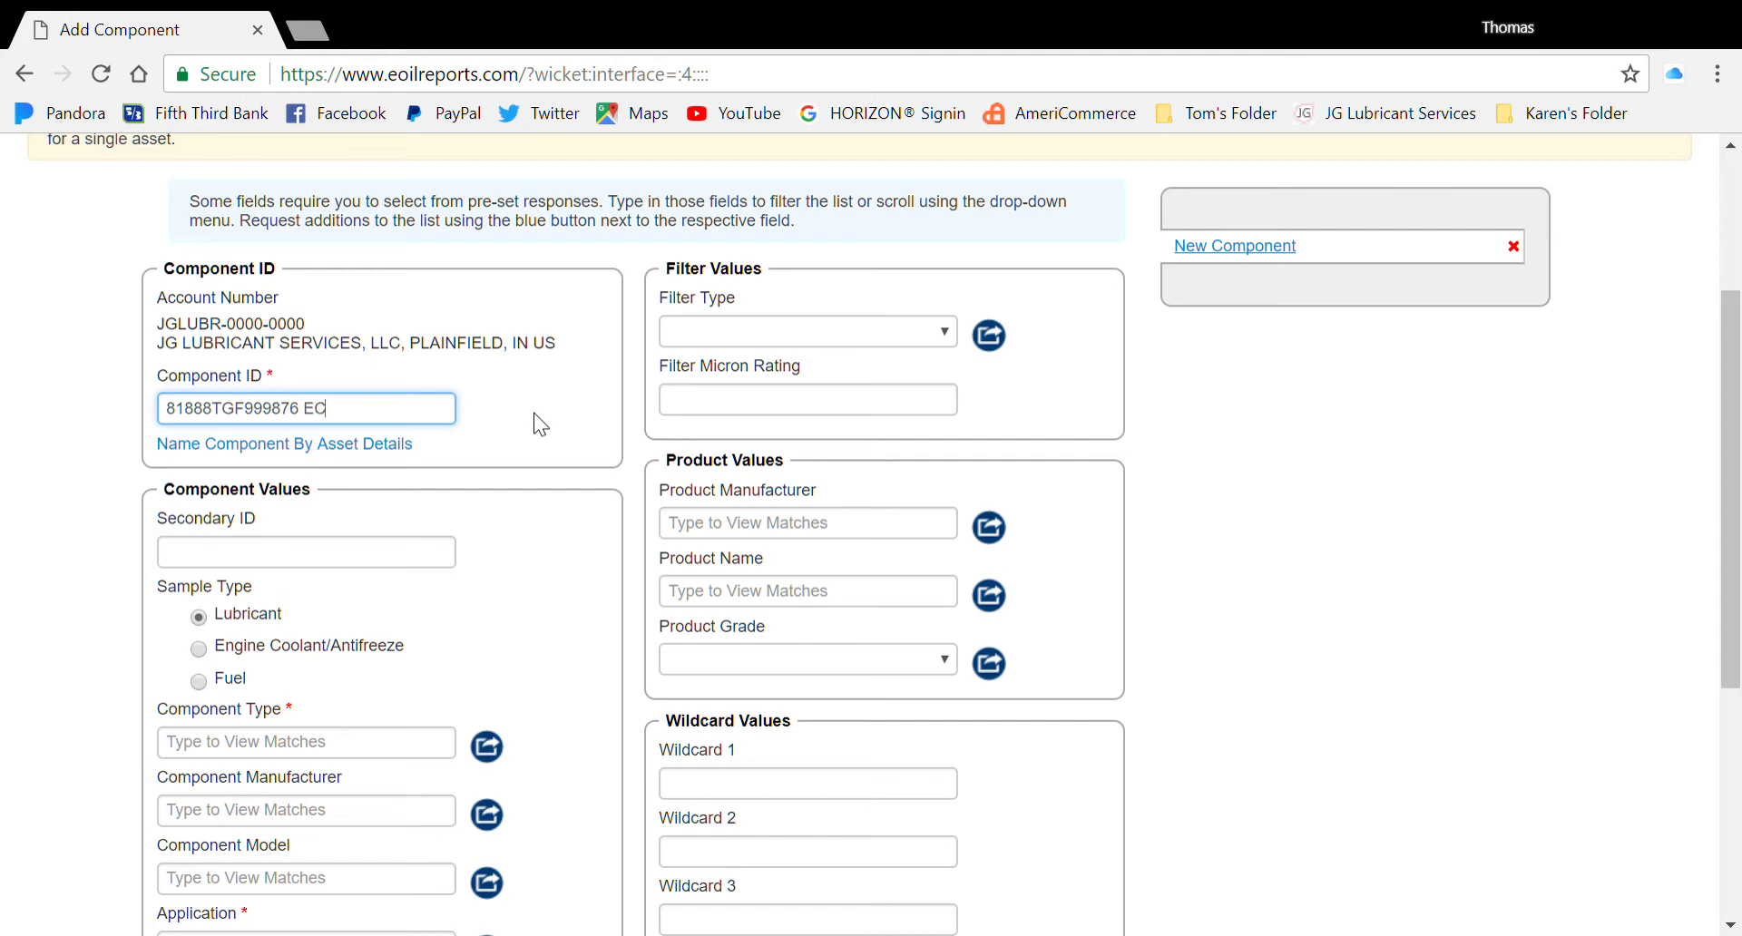
left_click(450, 503)
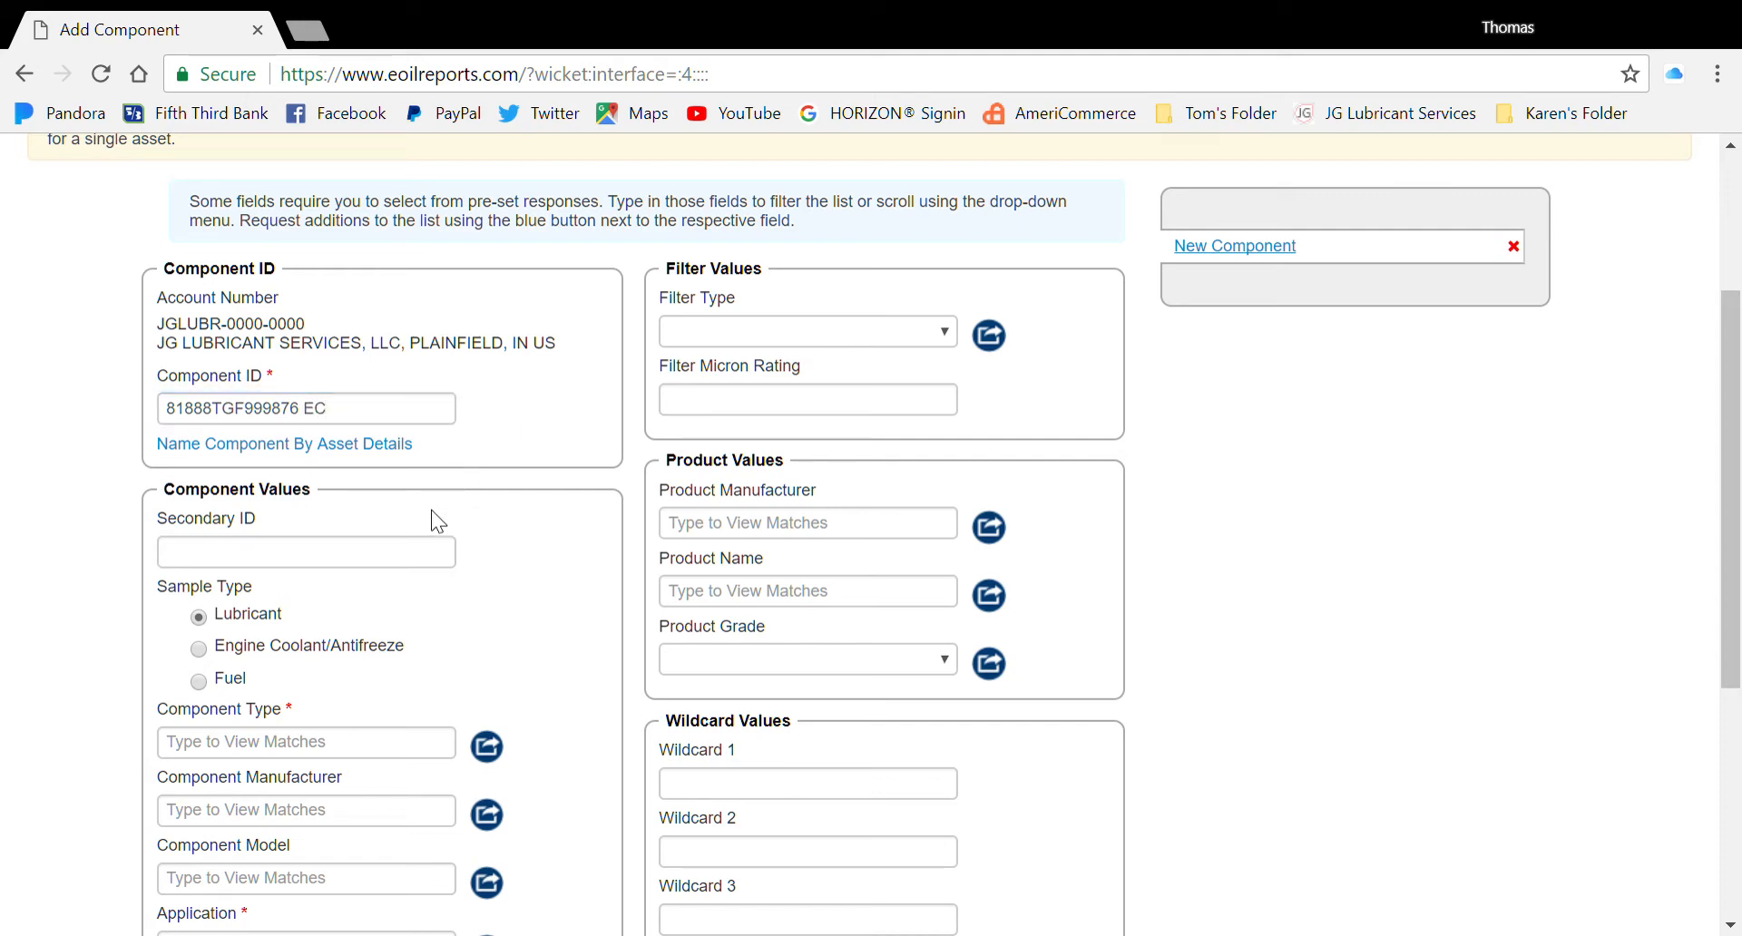
Enter Secondary ID 2012 MONACO MONARCH and select Engine Coolant/Antifreeze as the sample type
left_click(330, 566)
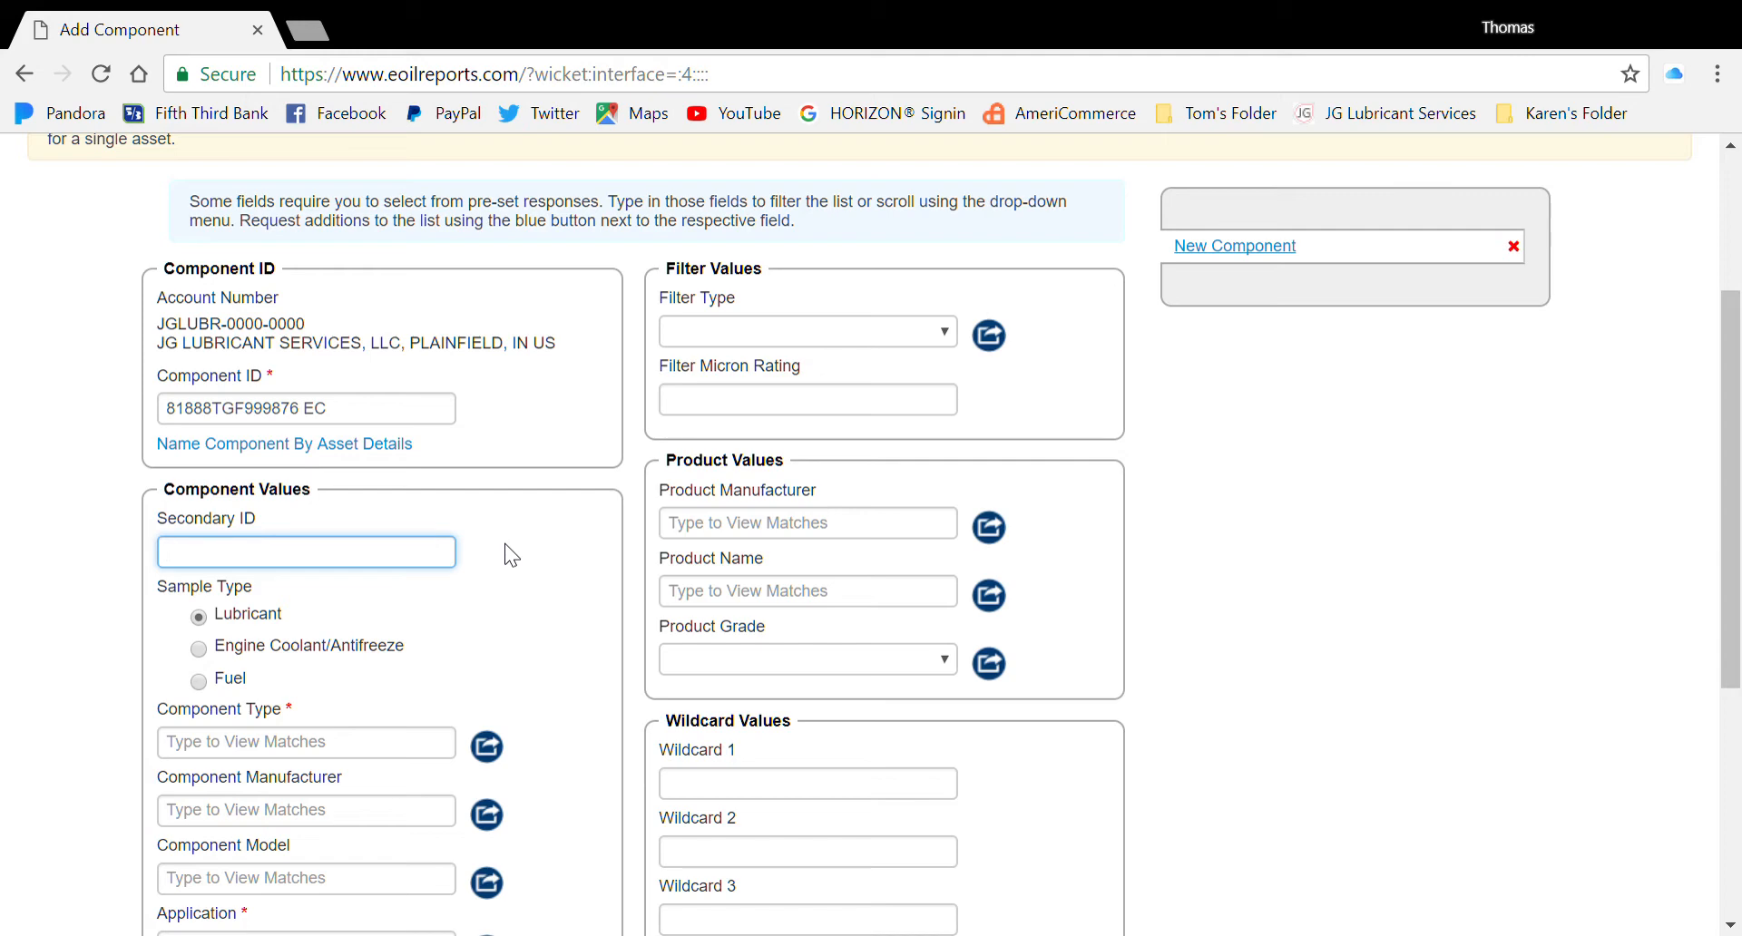
type("2012 MONACO MAO")
key("BackSpace")
key("BackSpace")
type("ONA")
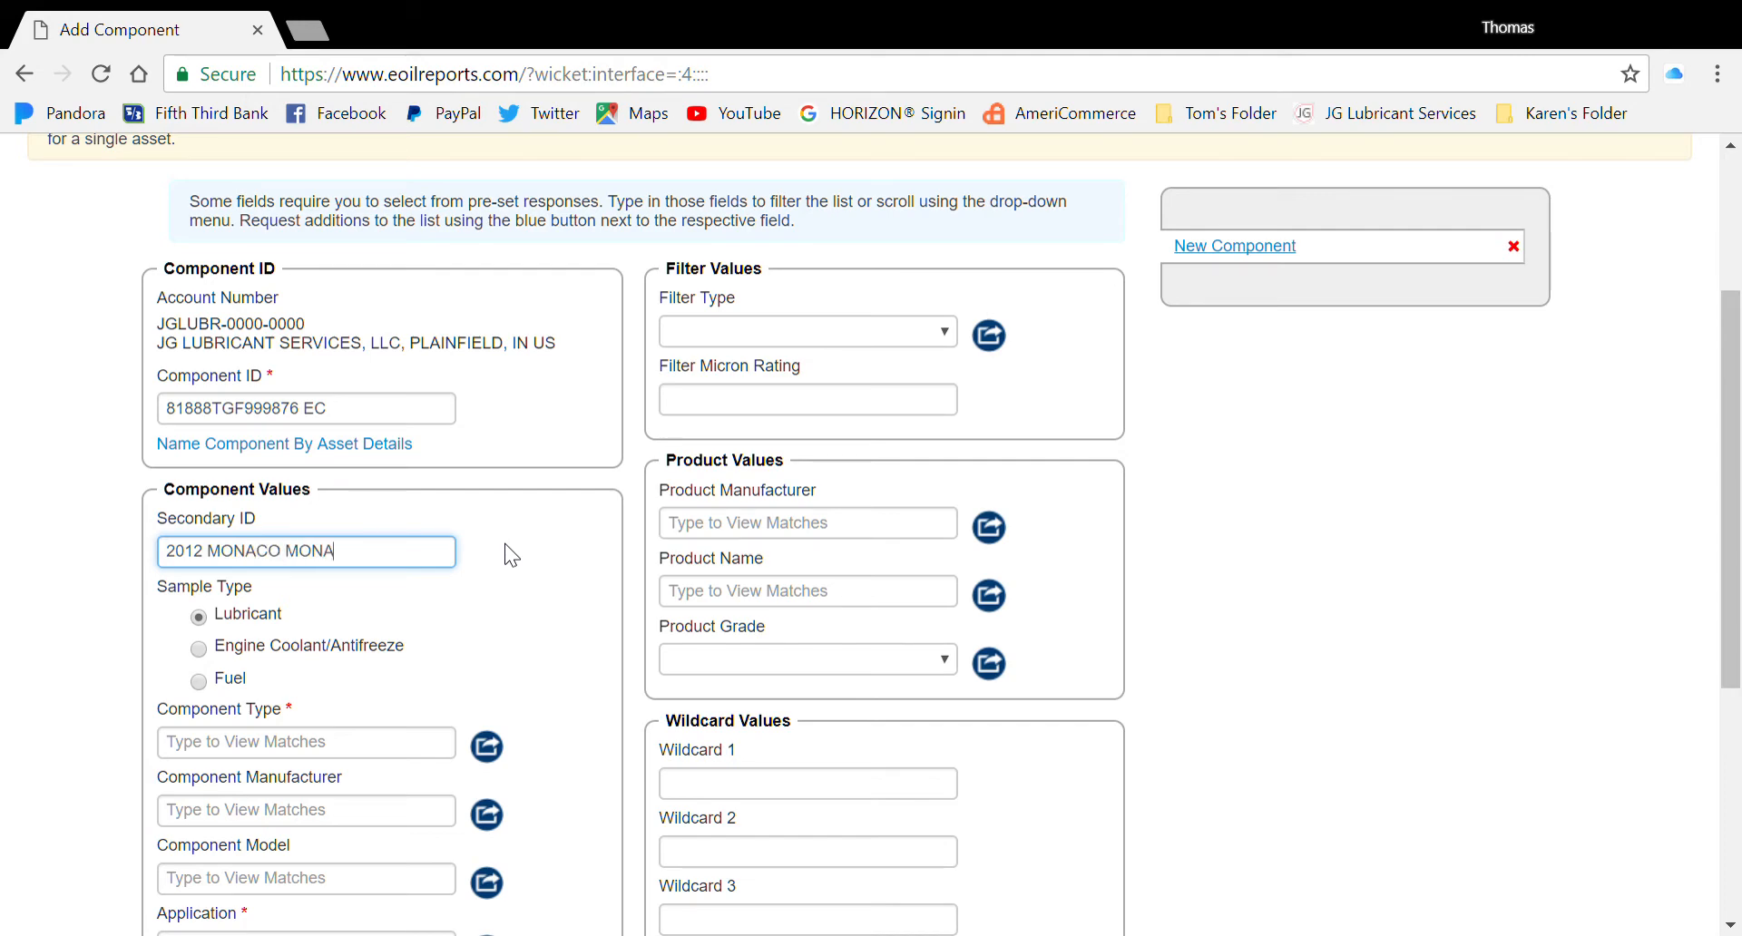
type("RCH")
left_click(521, 572)
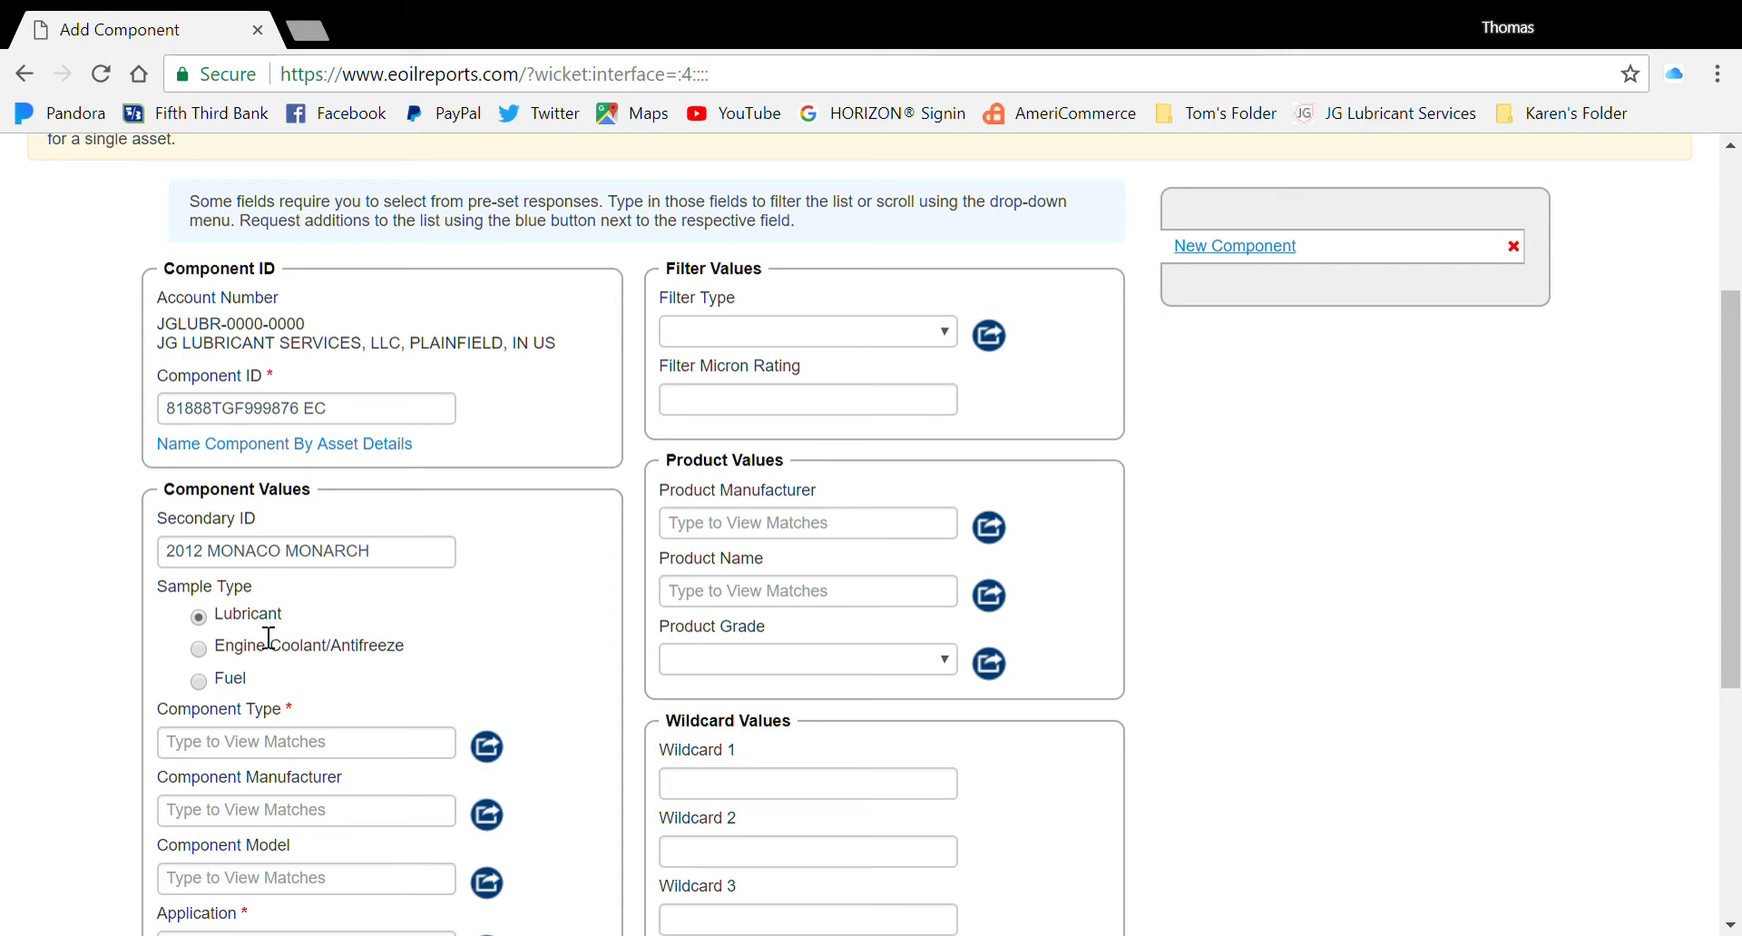
left_click(210, 651)
Set Component Type to COOLANT - CONVENTIONAL EG and Manufacturer to CUMMINS
scroll(587, 639, "down", 2)
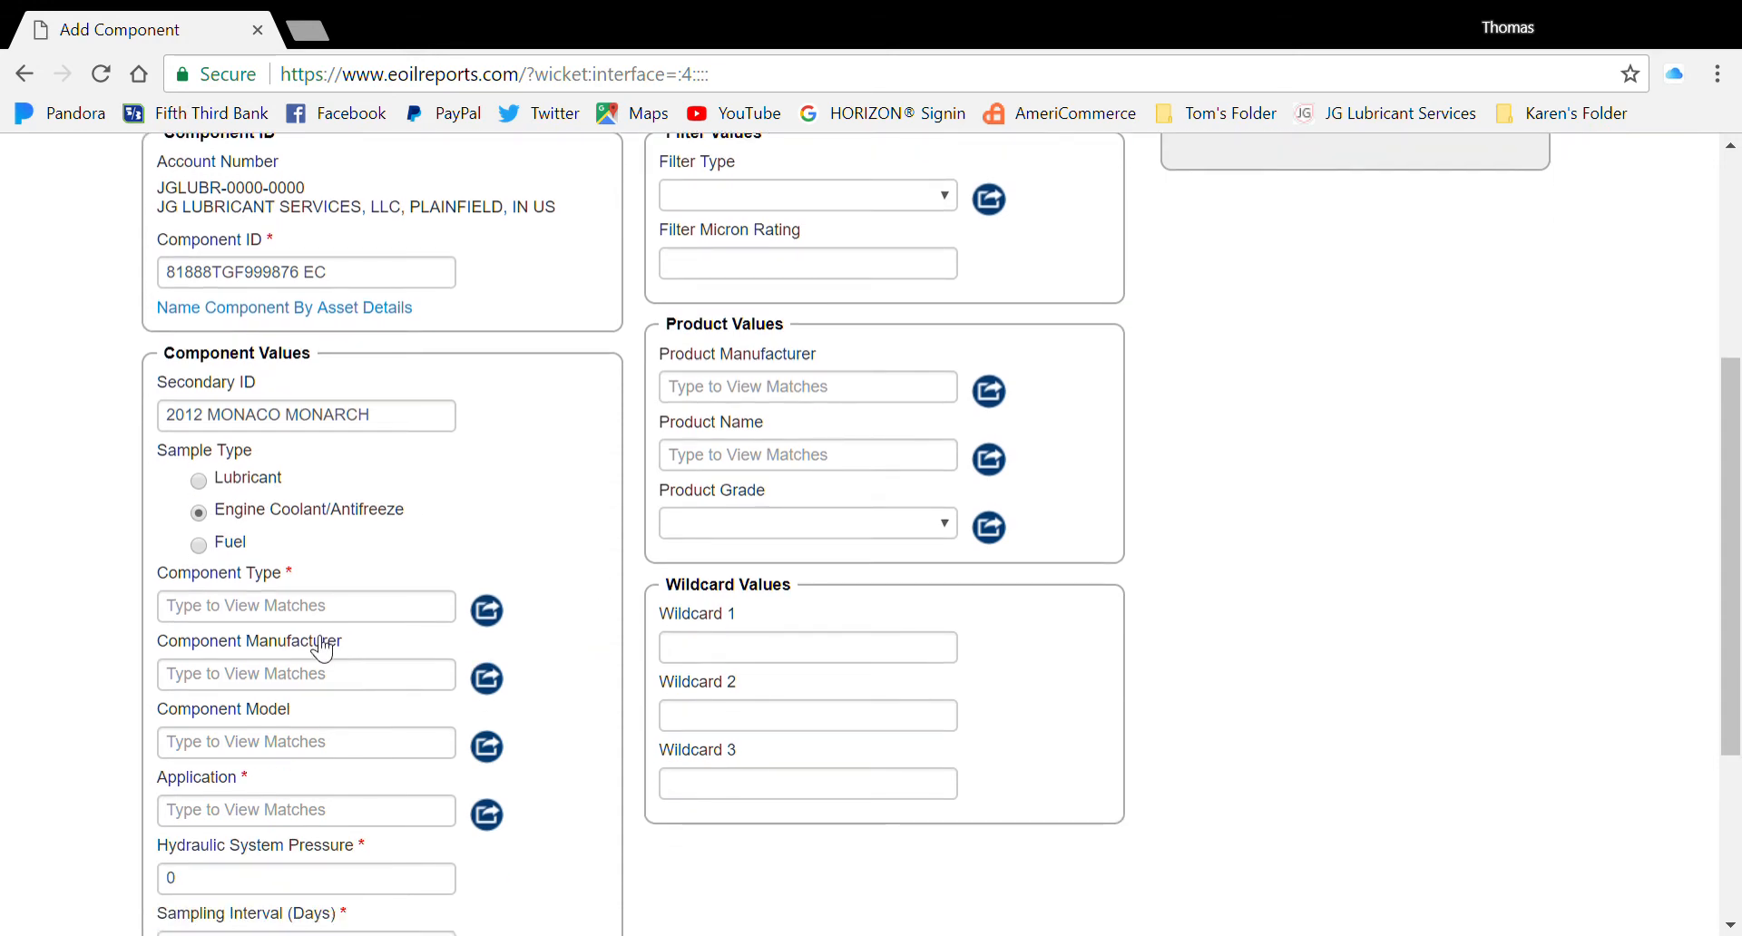
left_click(397, 608)
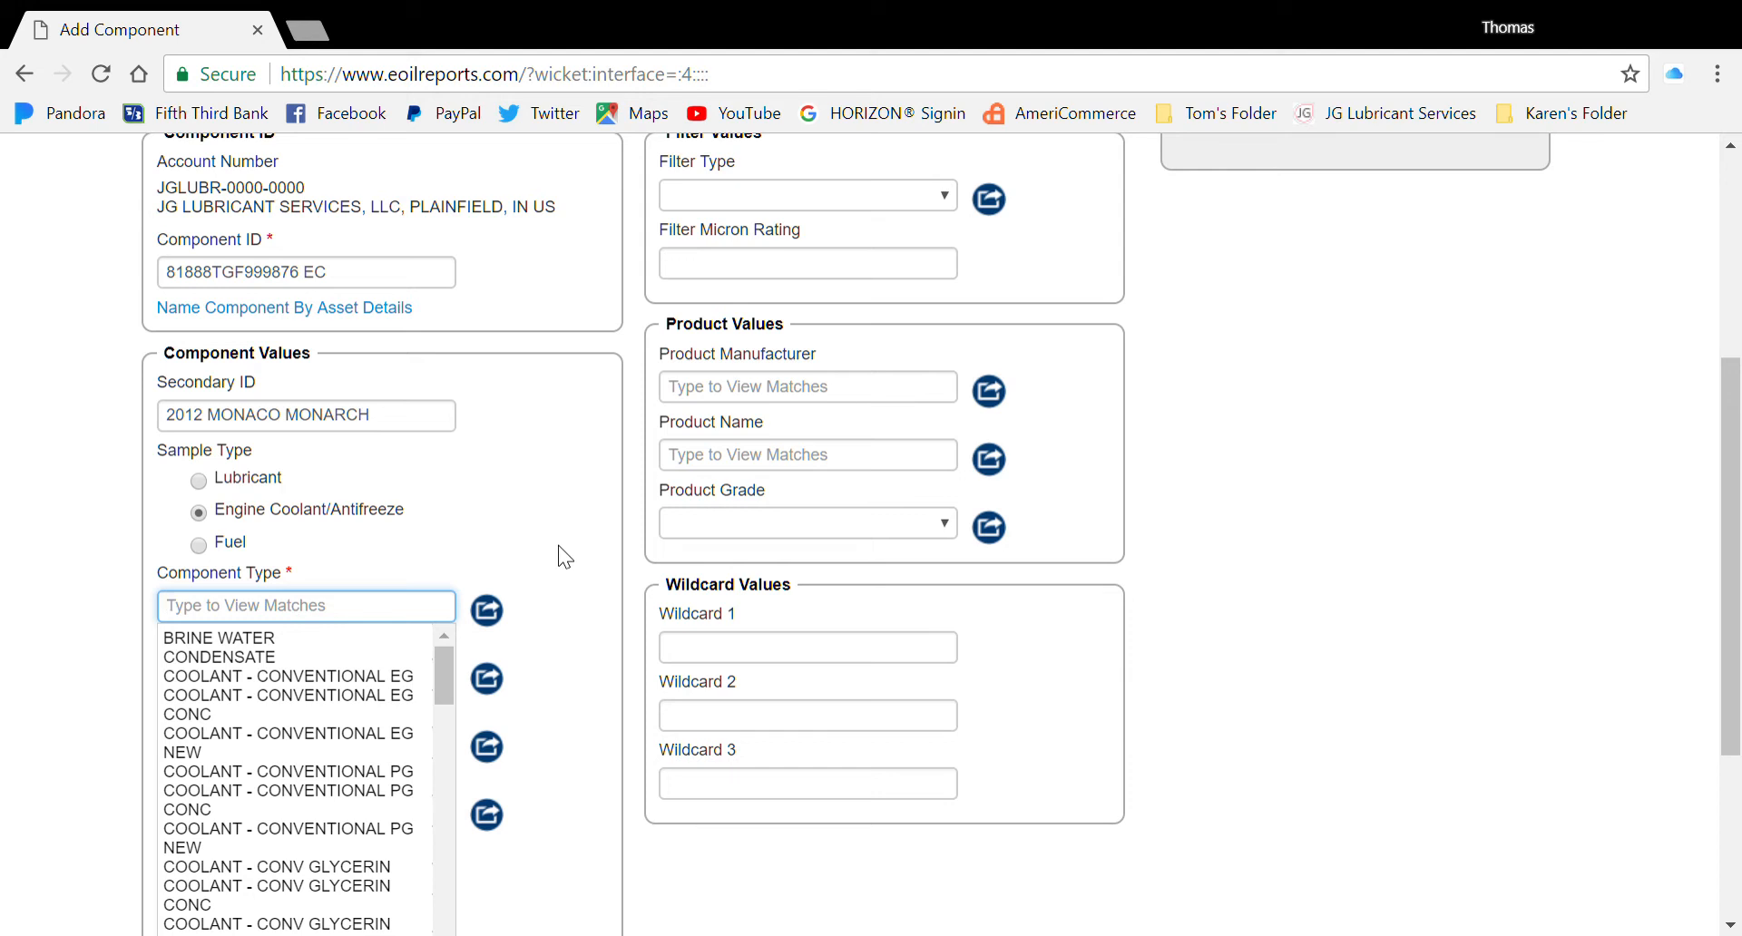
left_click(356, 690)
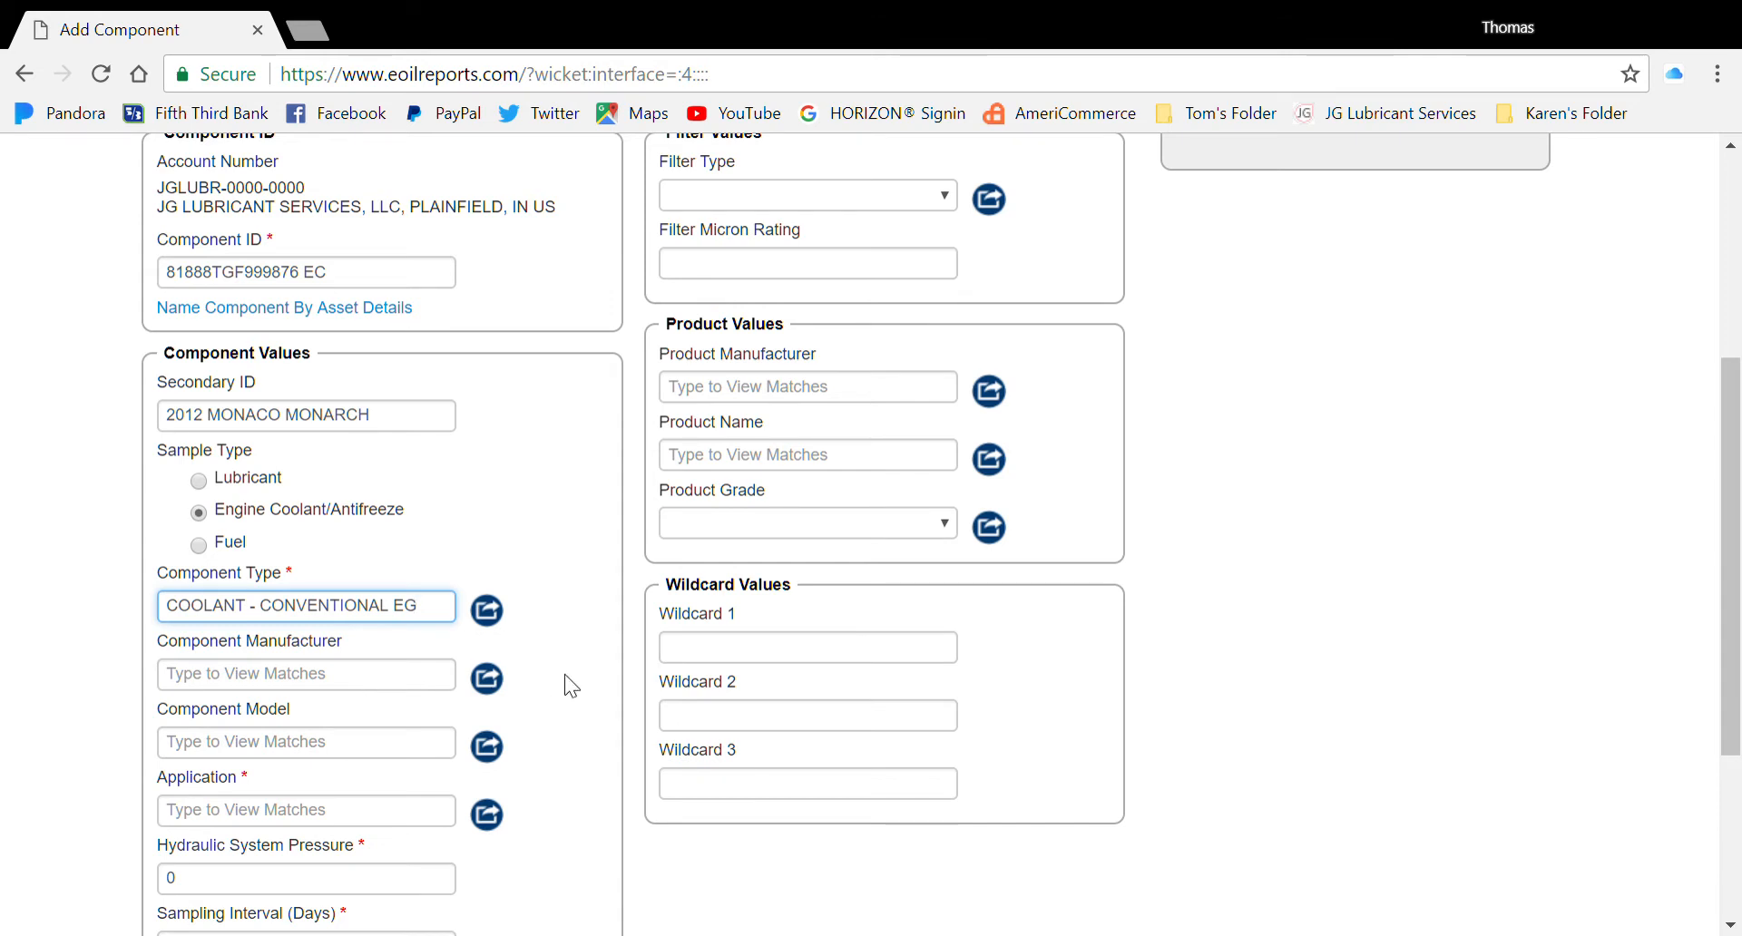
left_click(380, 682)
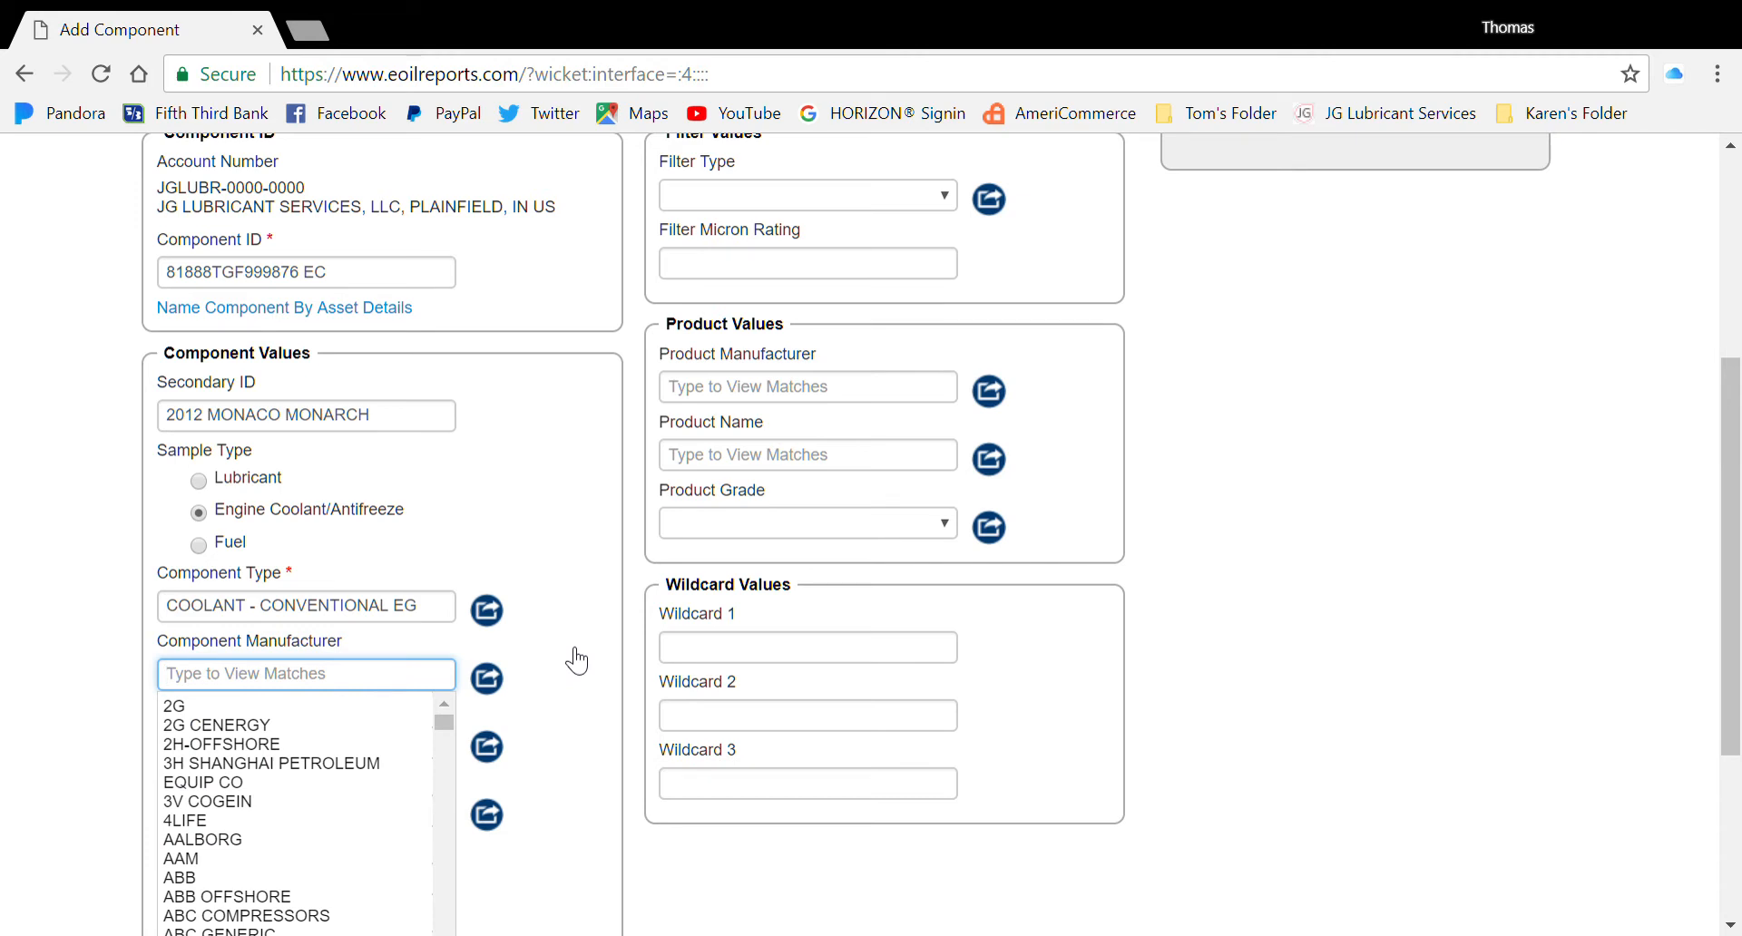
type("CUMMINS")
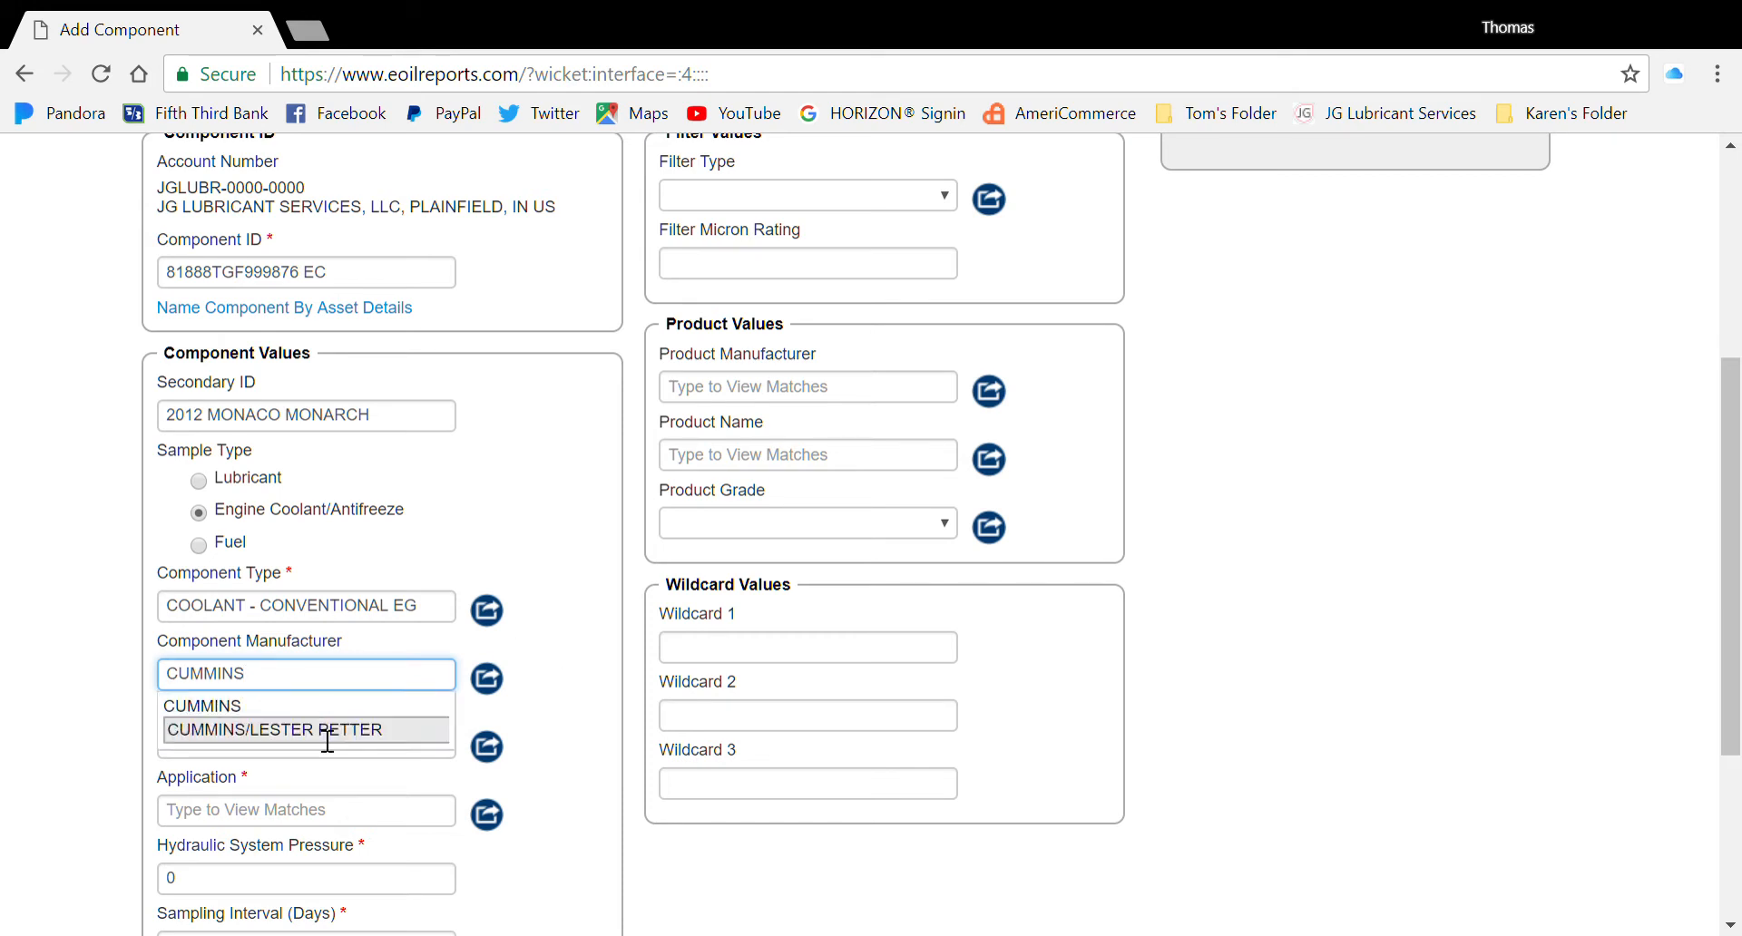
left_click(305, 705)
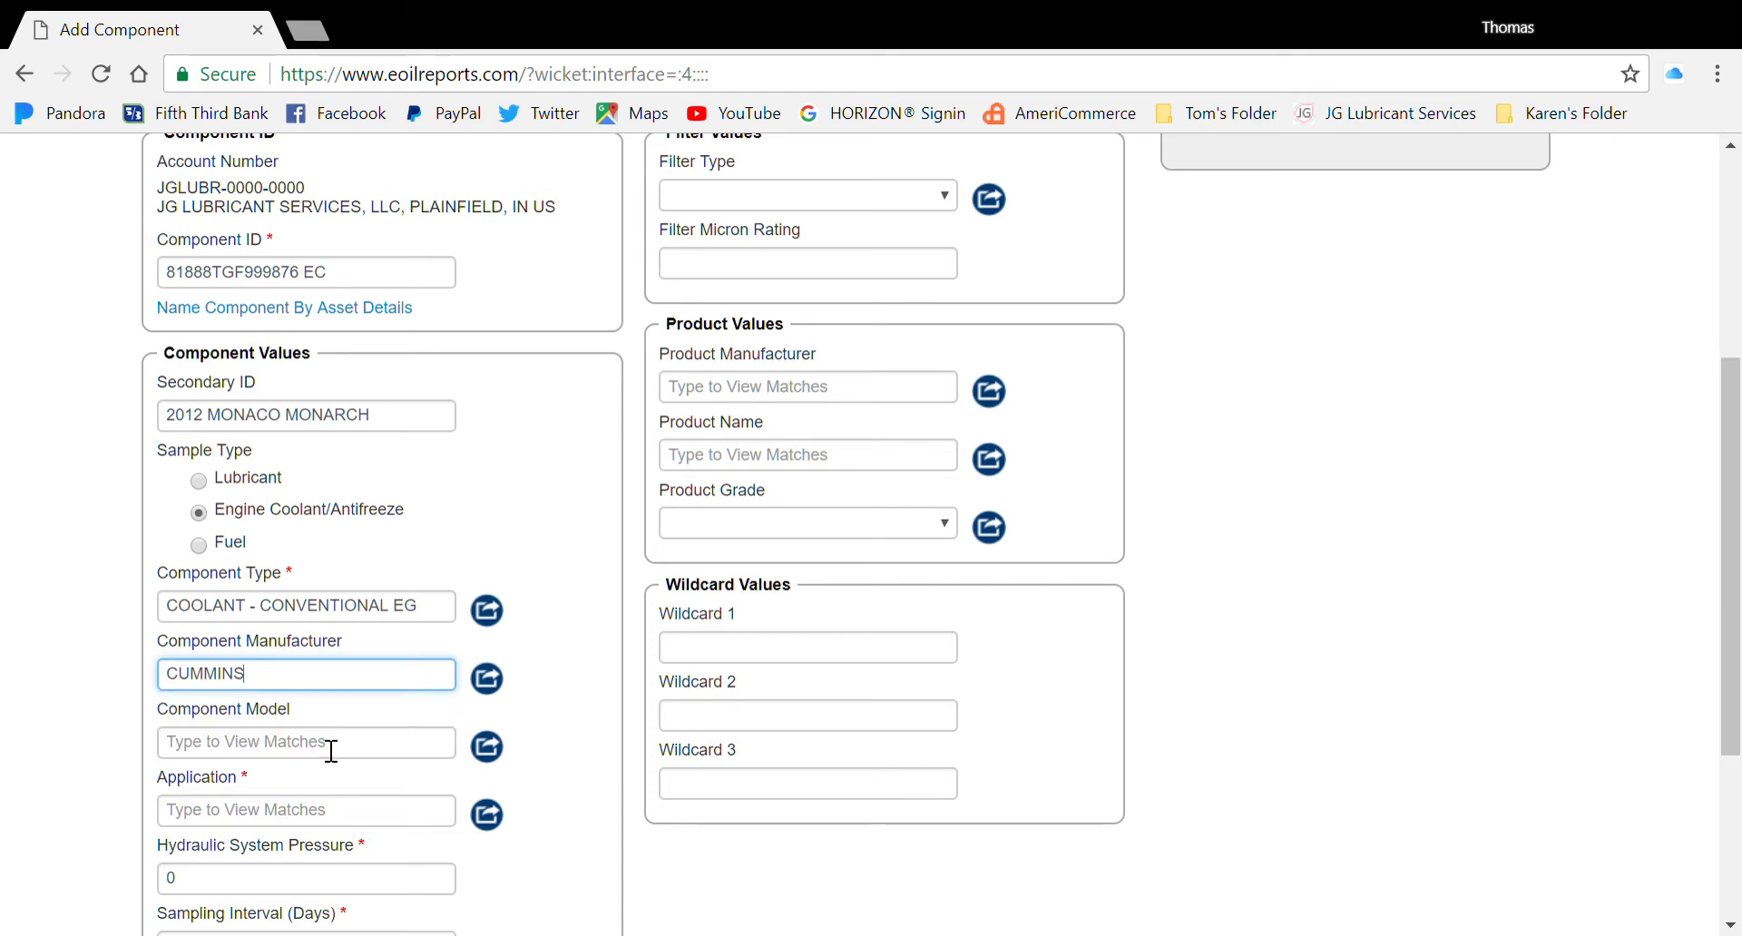
Set Component Model to ISL and Application to RECREATIONAL VEHICLE
left_click(331, 751)
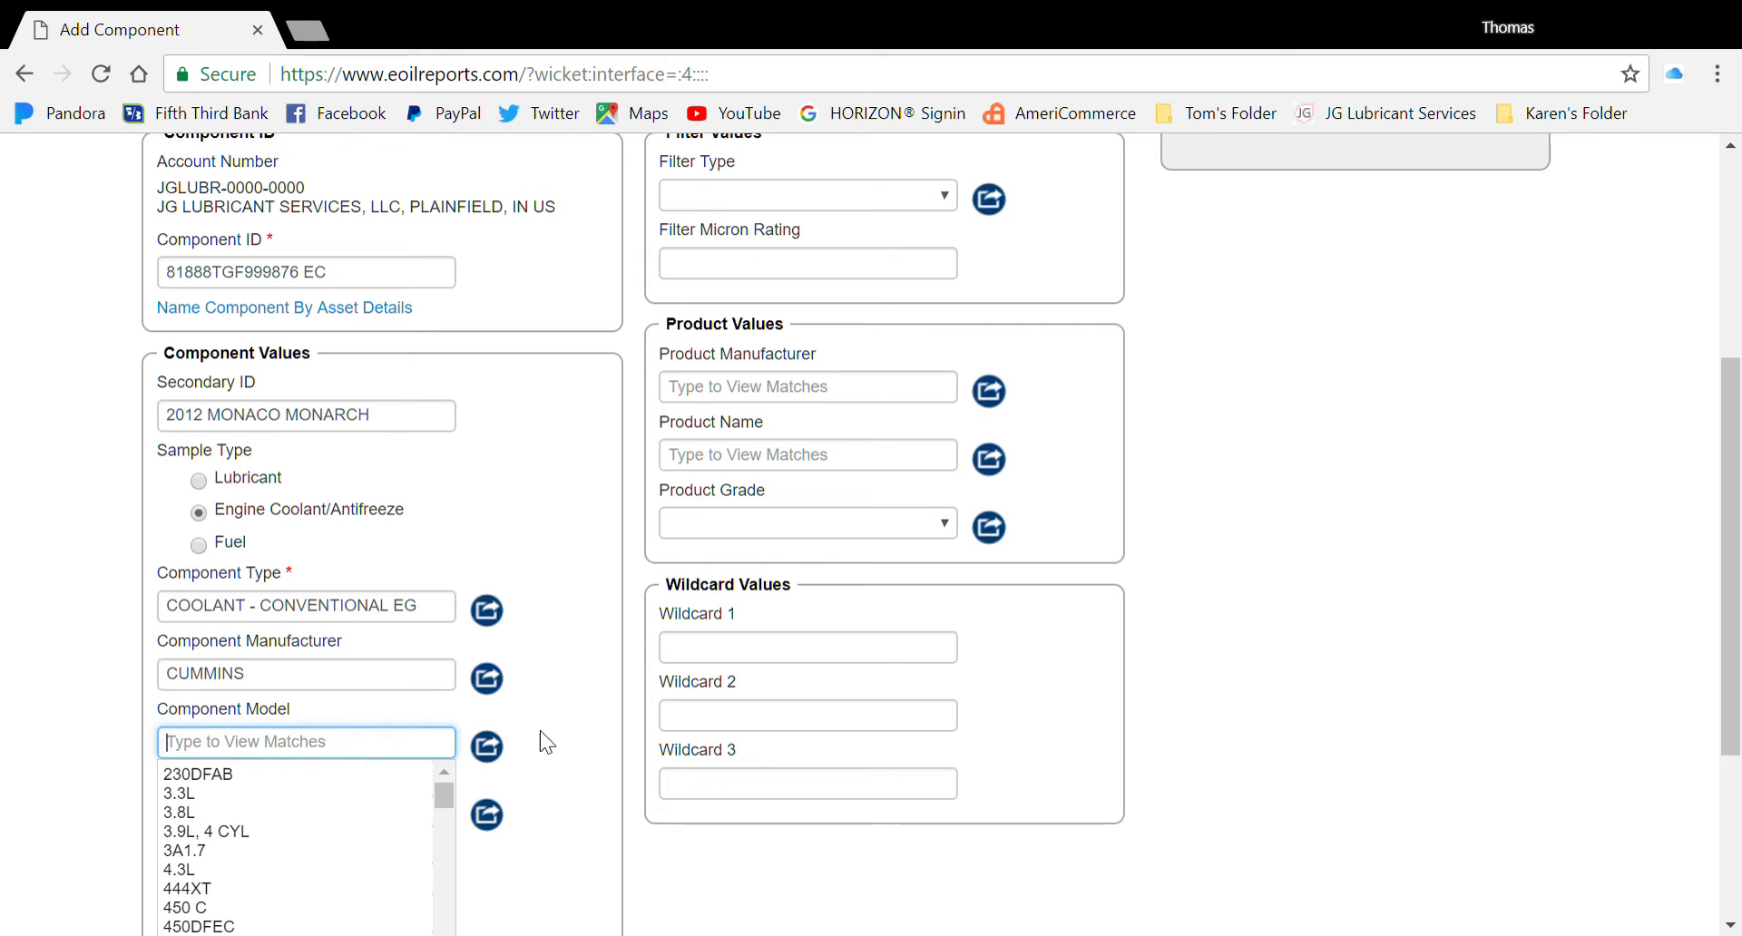
type("ISL")
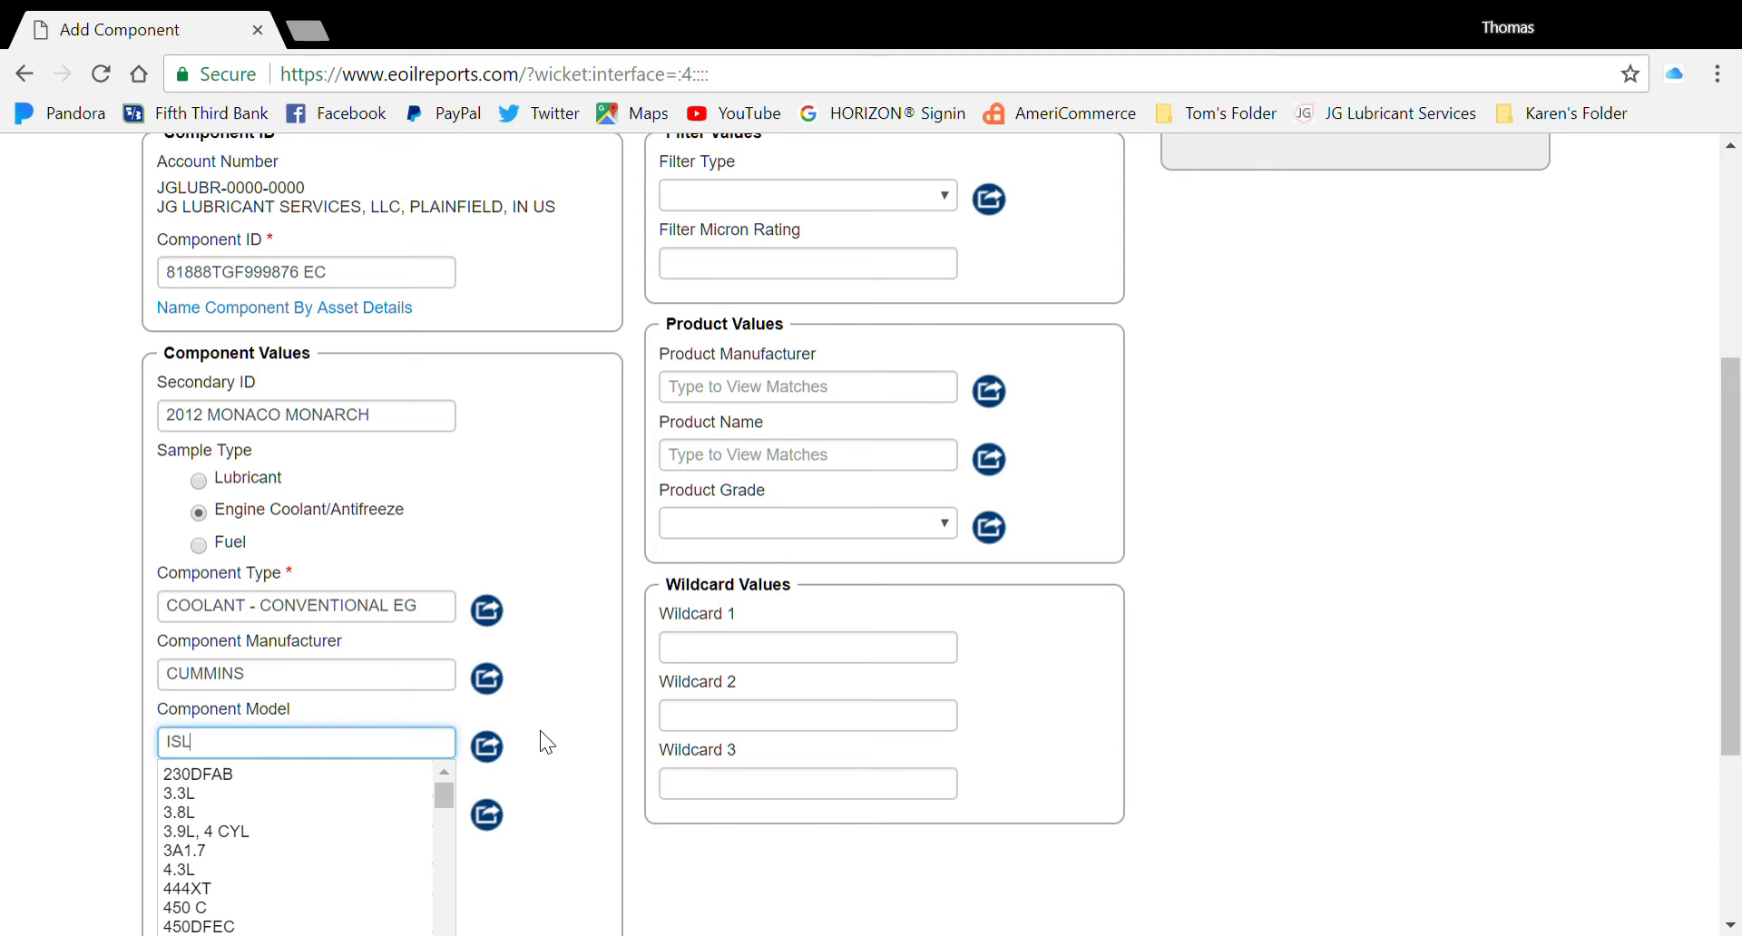
left_click(274, 781)
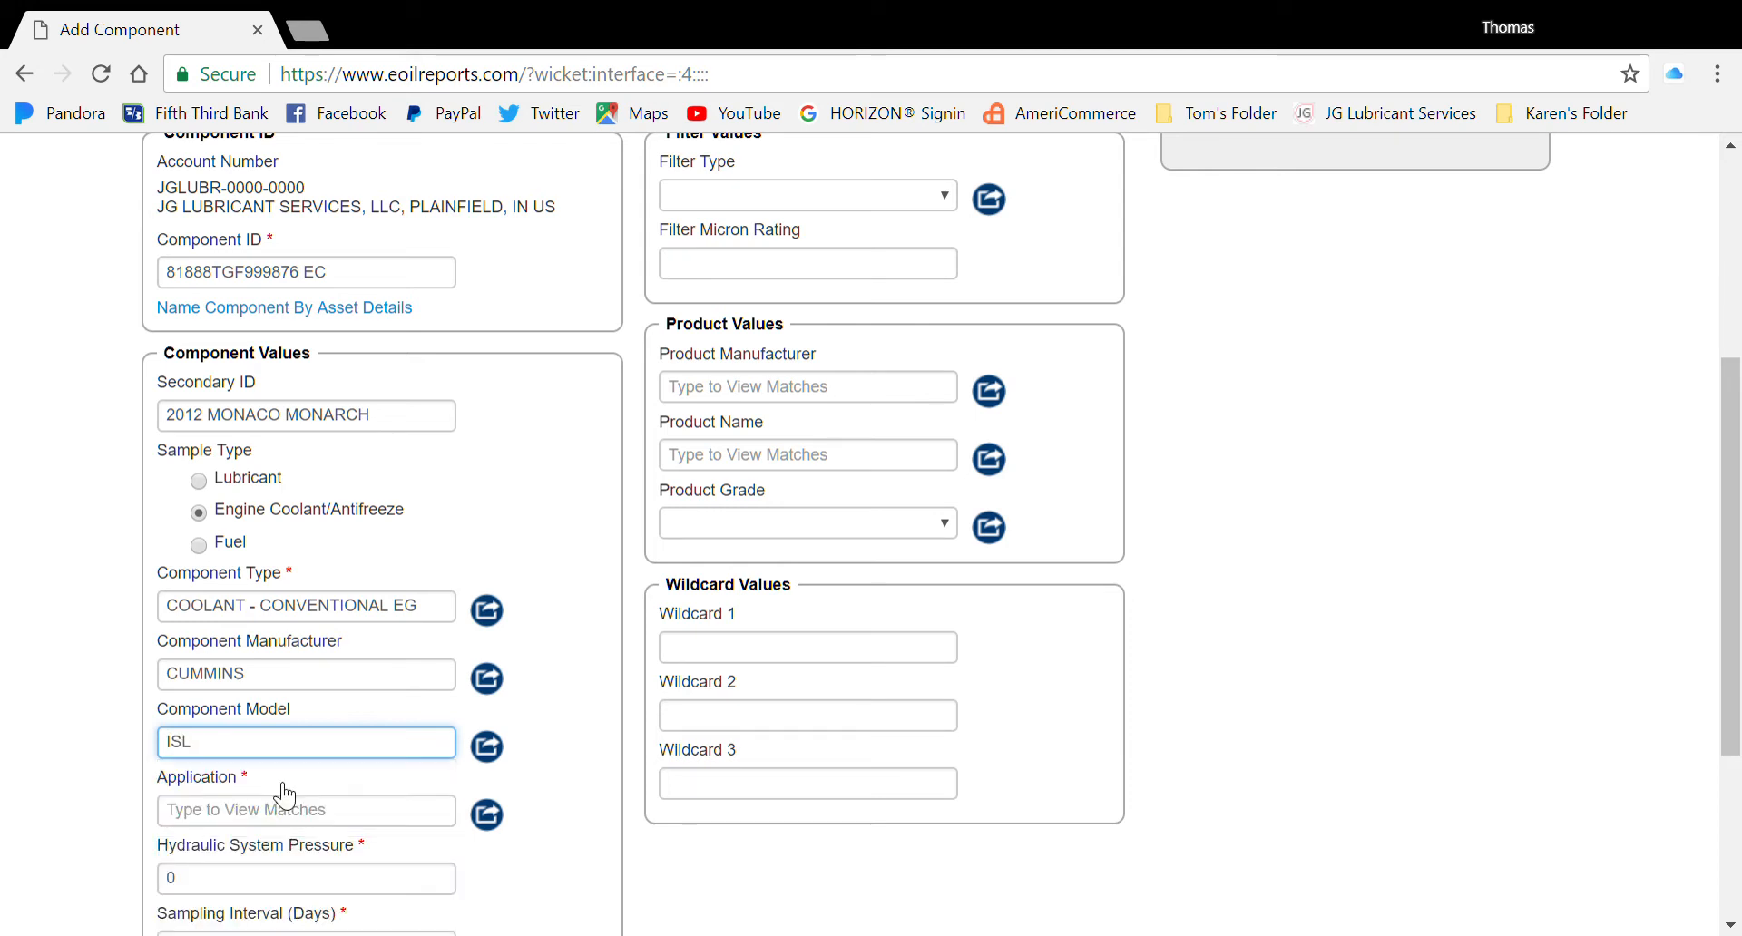
left_click(379, 819)
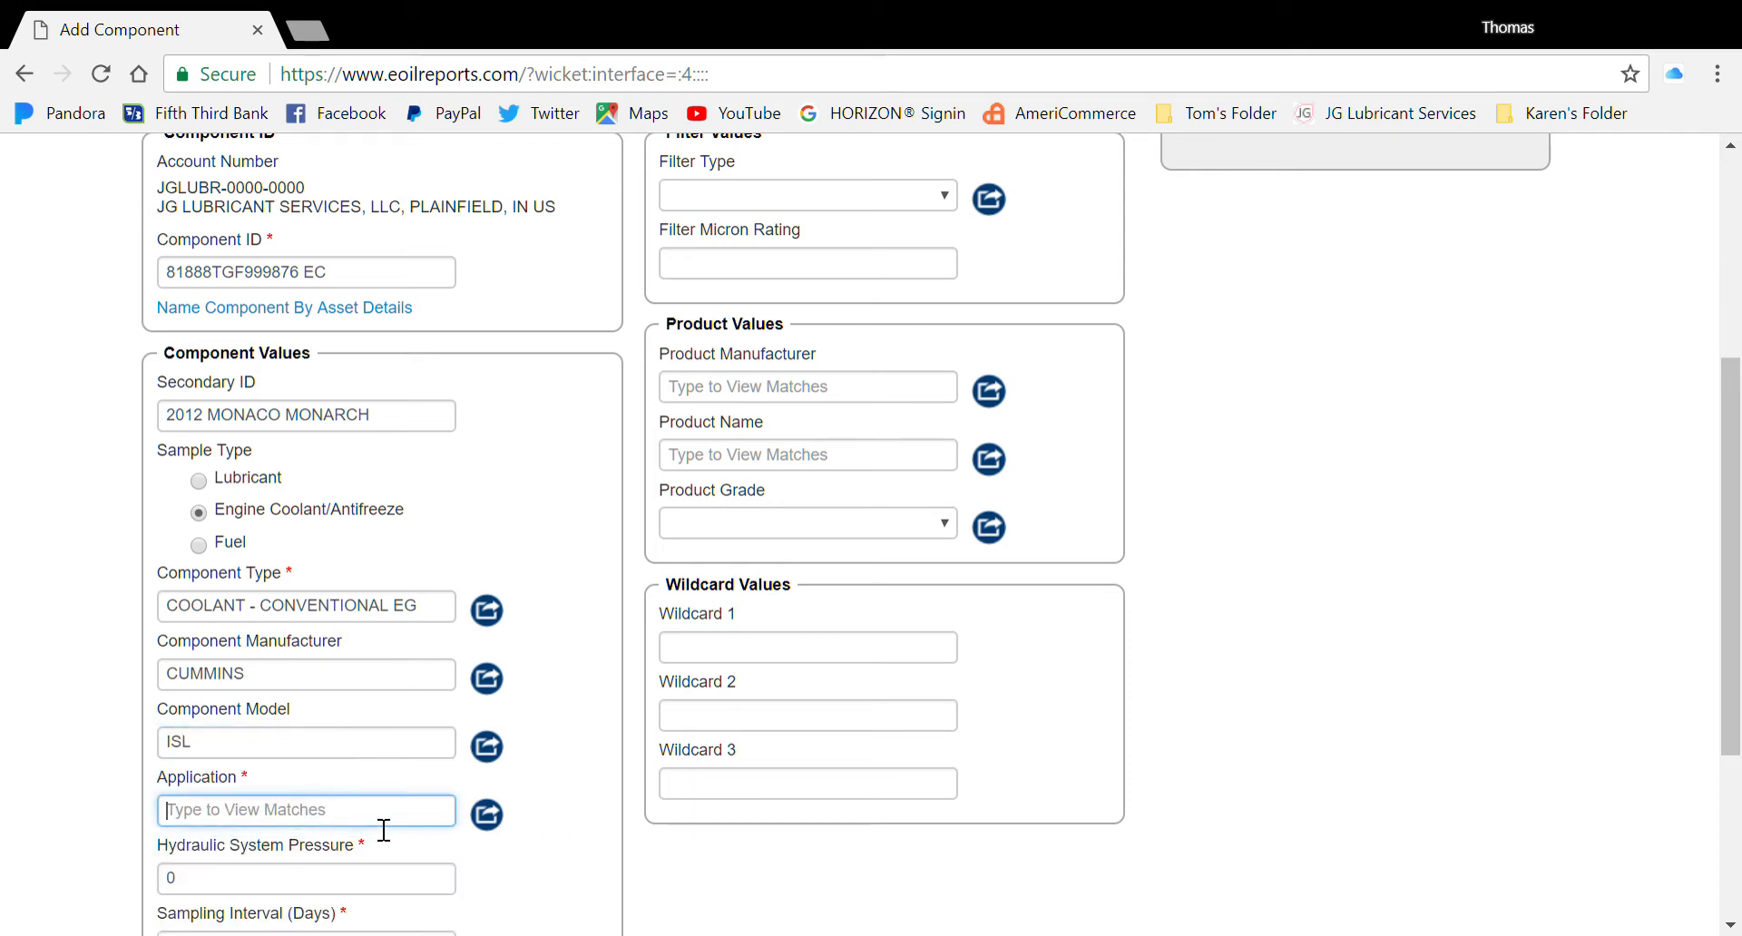
type("REC")
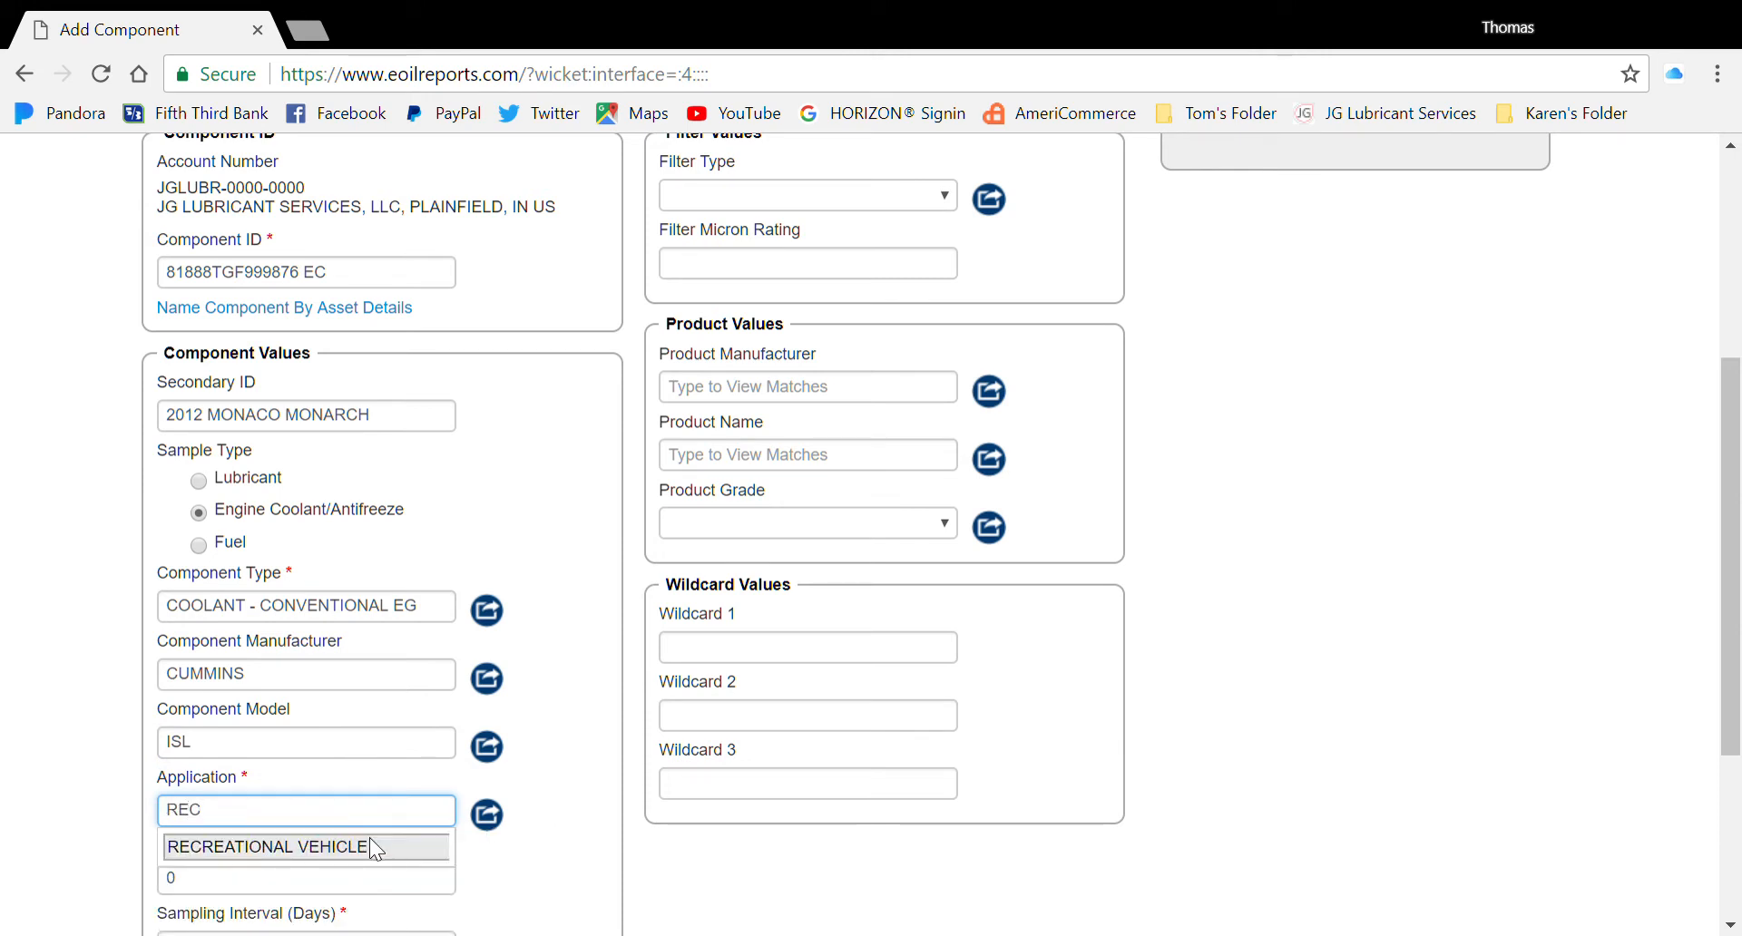
left_click(368, 837)
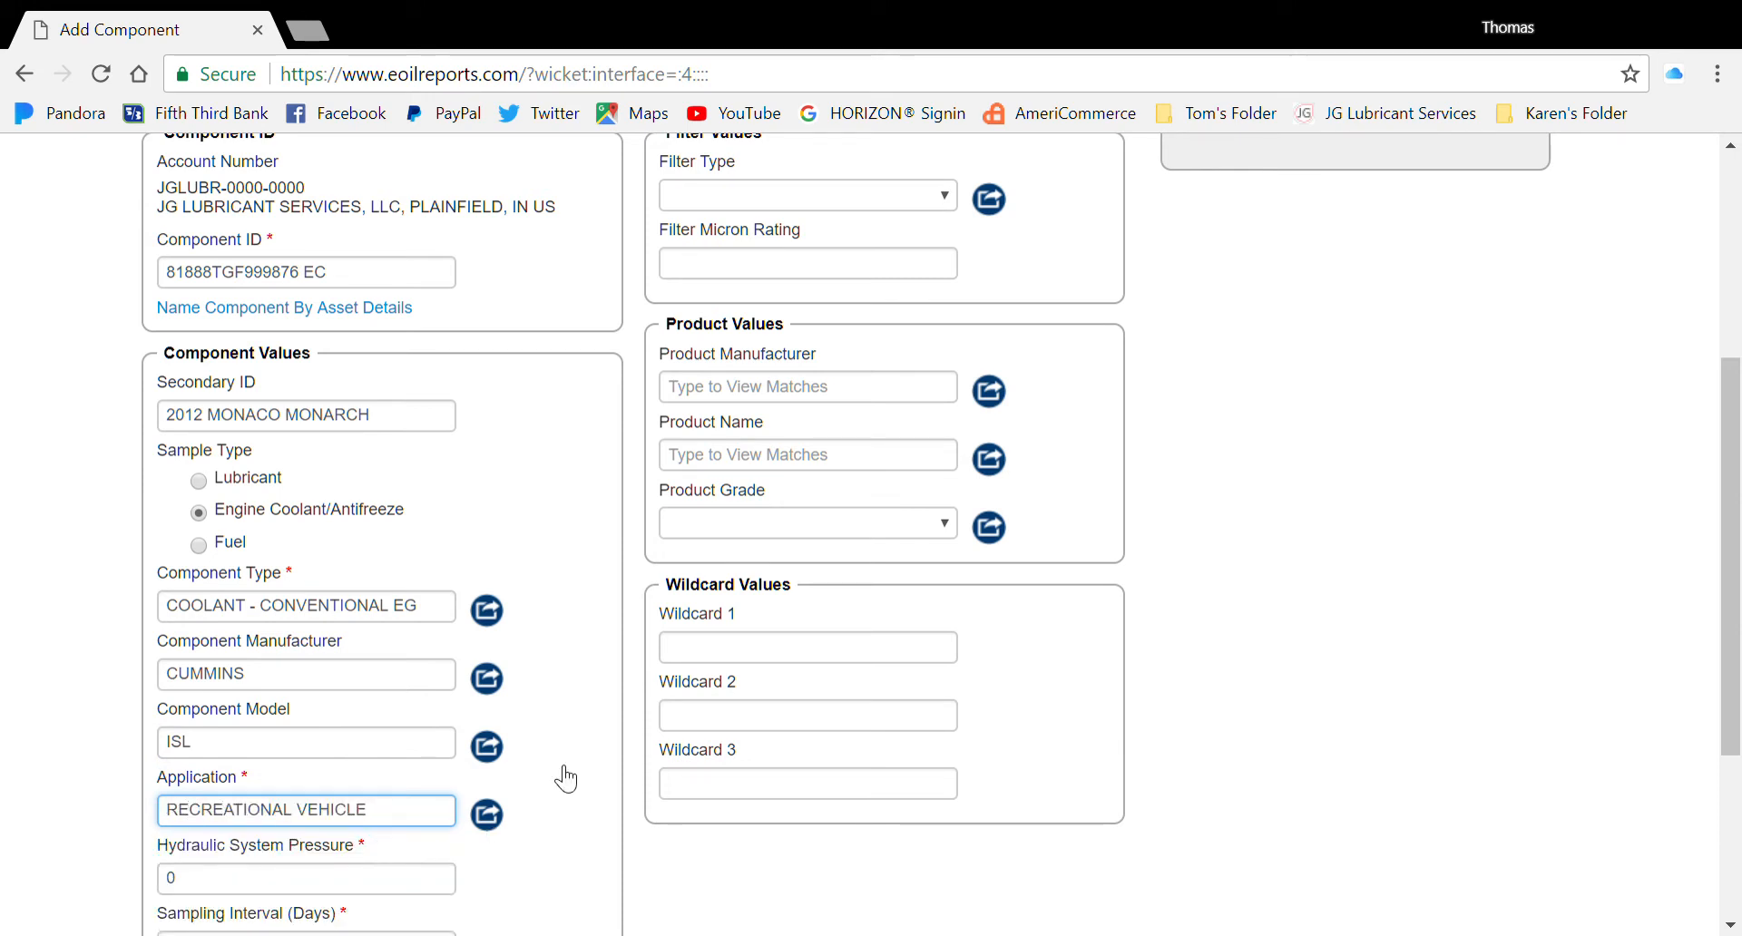
scroll(595, 729, "down", 3)
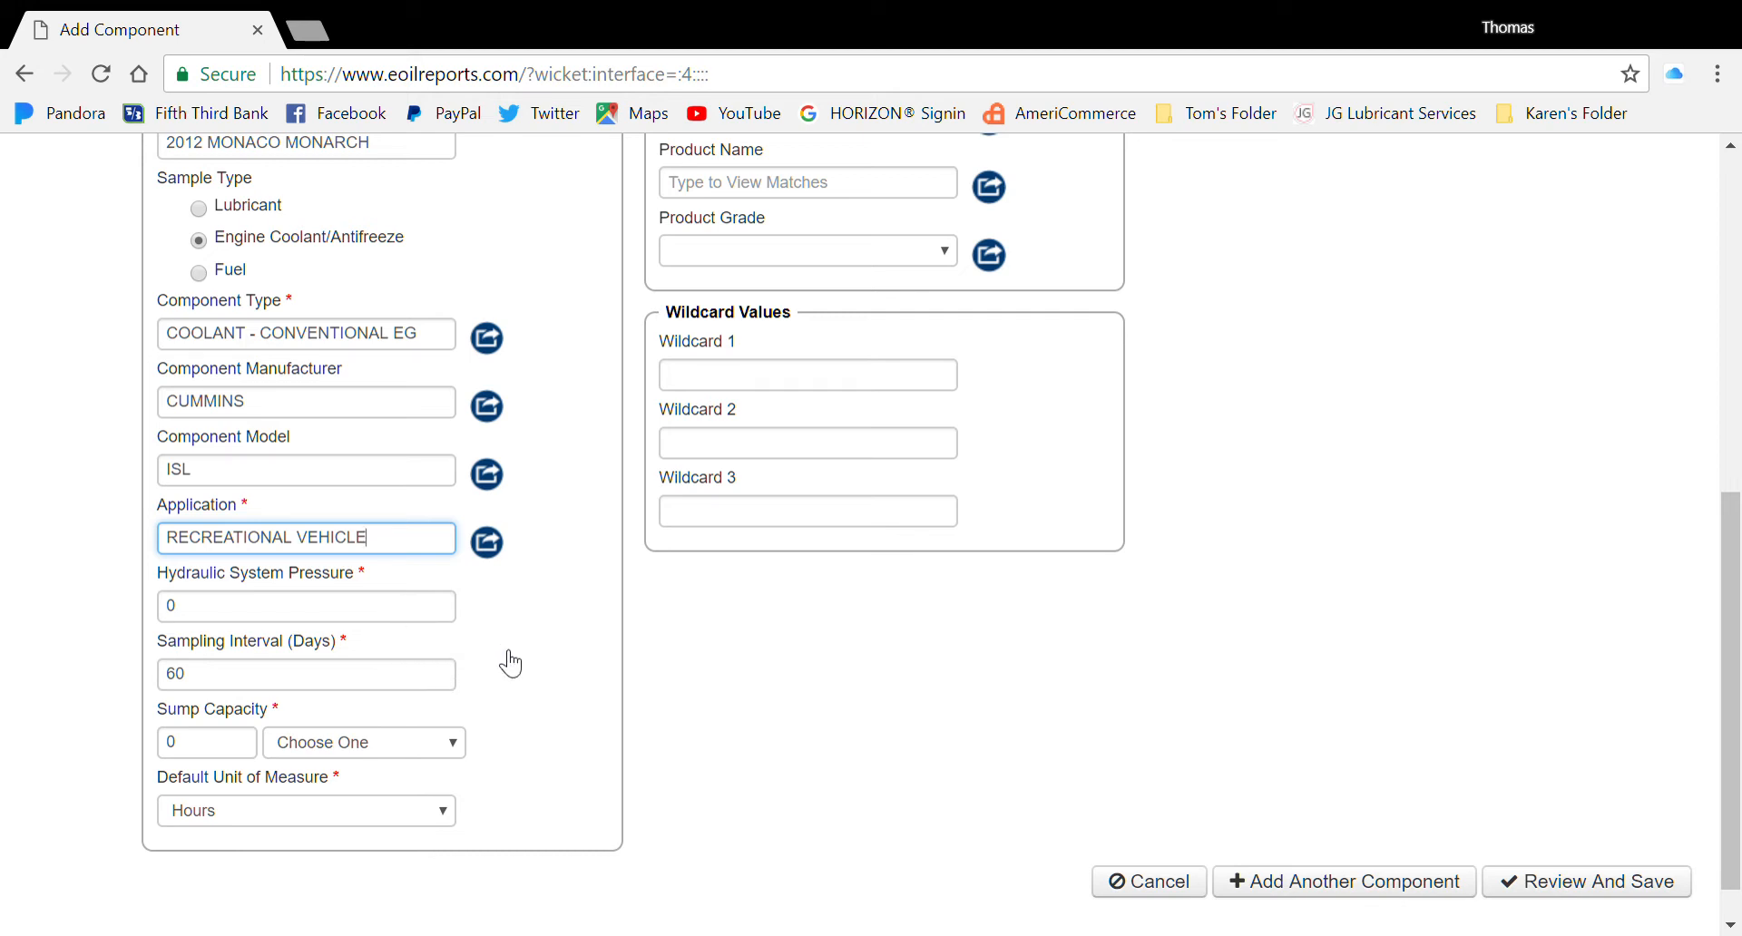
Change Sampling Interval from 60 to 365 days and Sump Capacity to 3 Gallons
left_click_drag(235, 689, 144, 672)
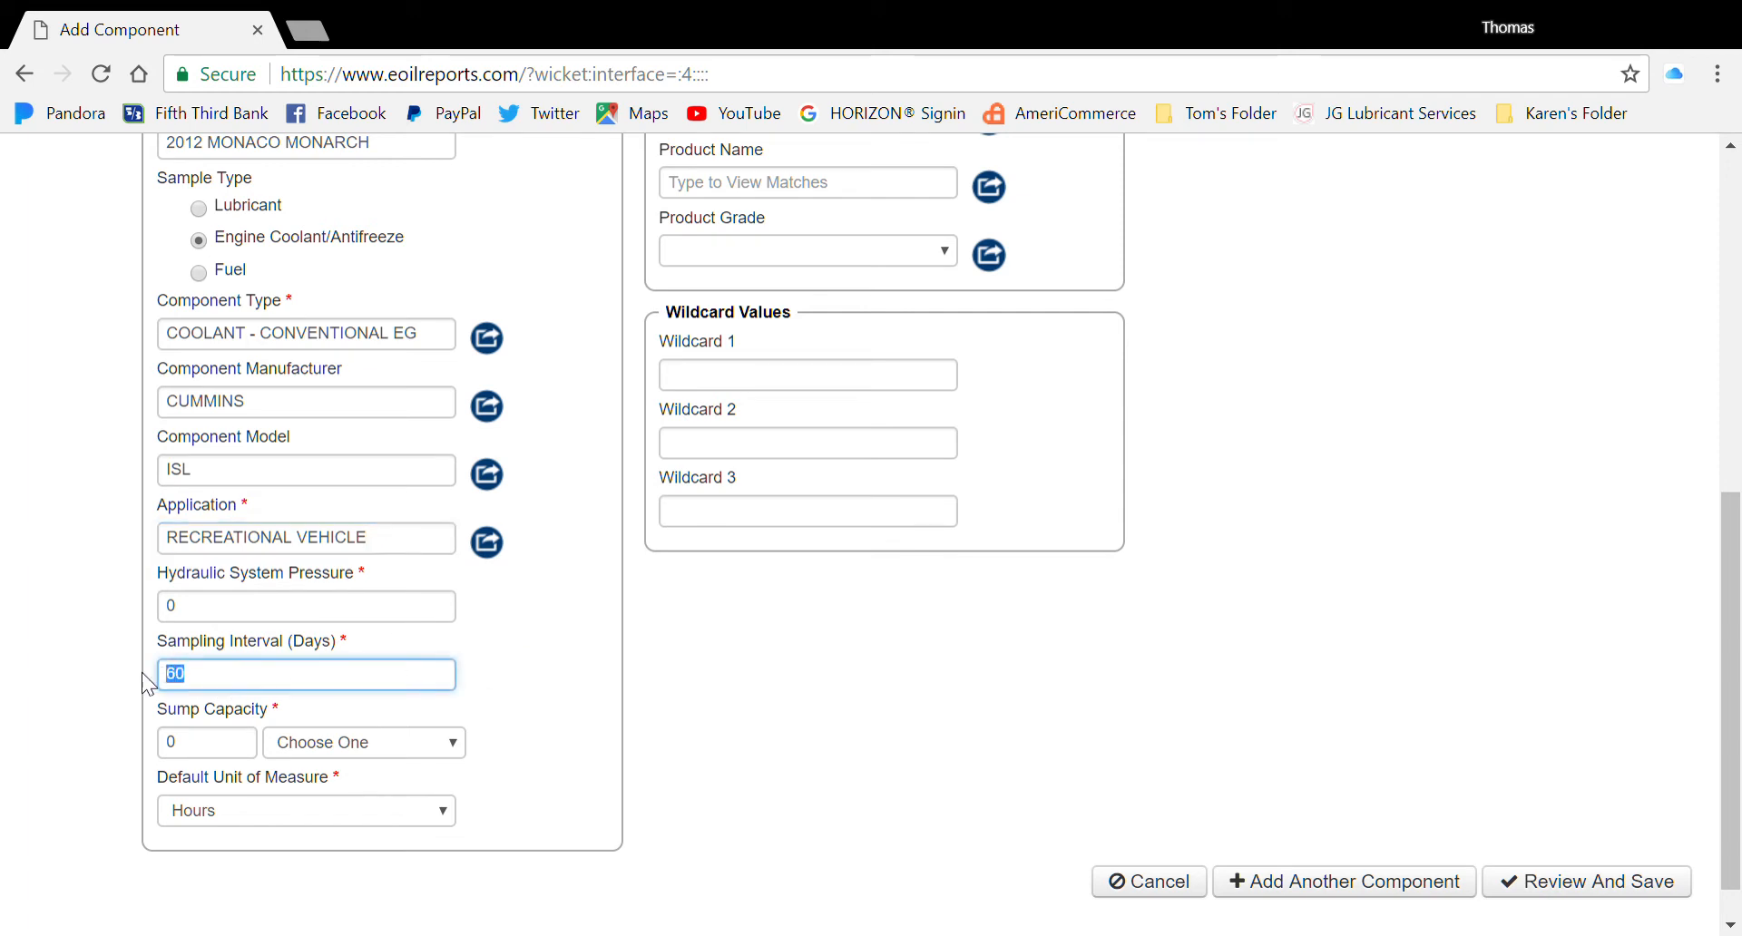
type("365")
key("Tab")
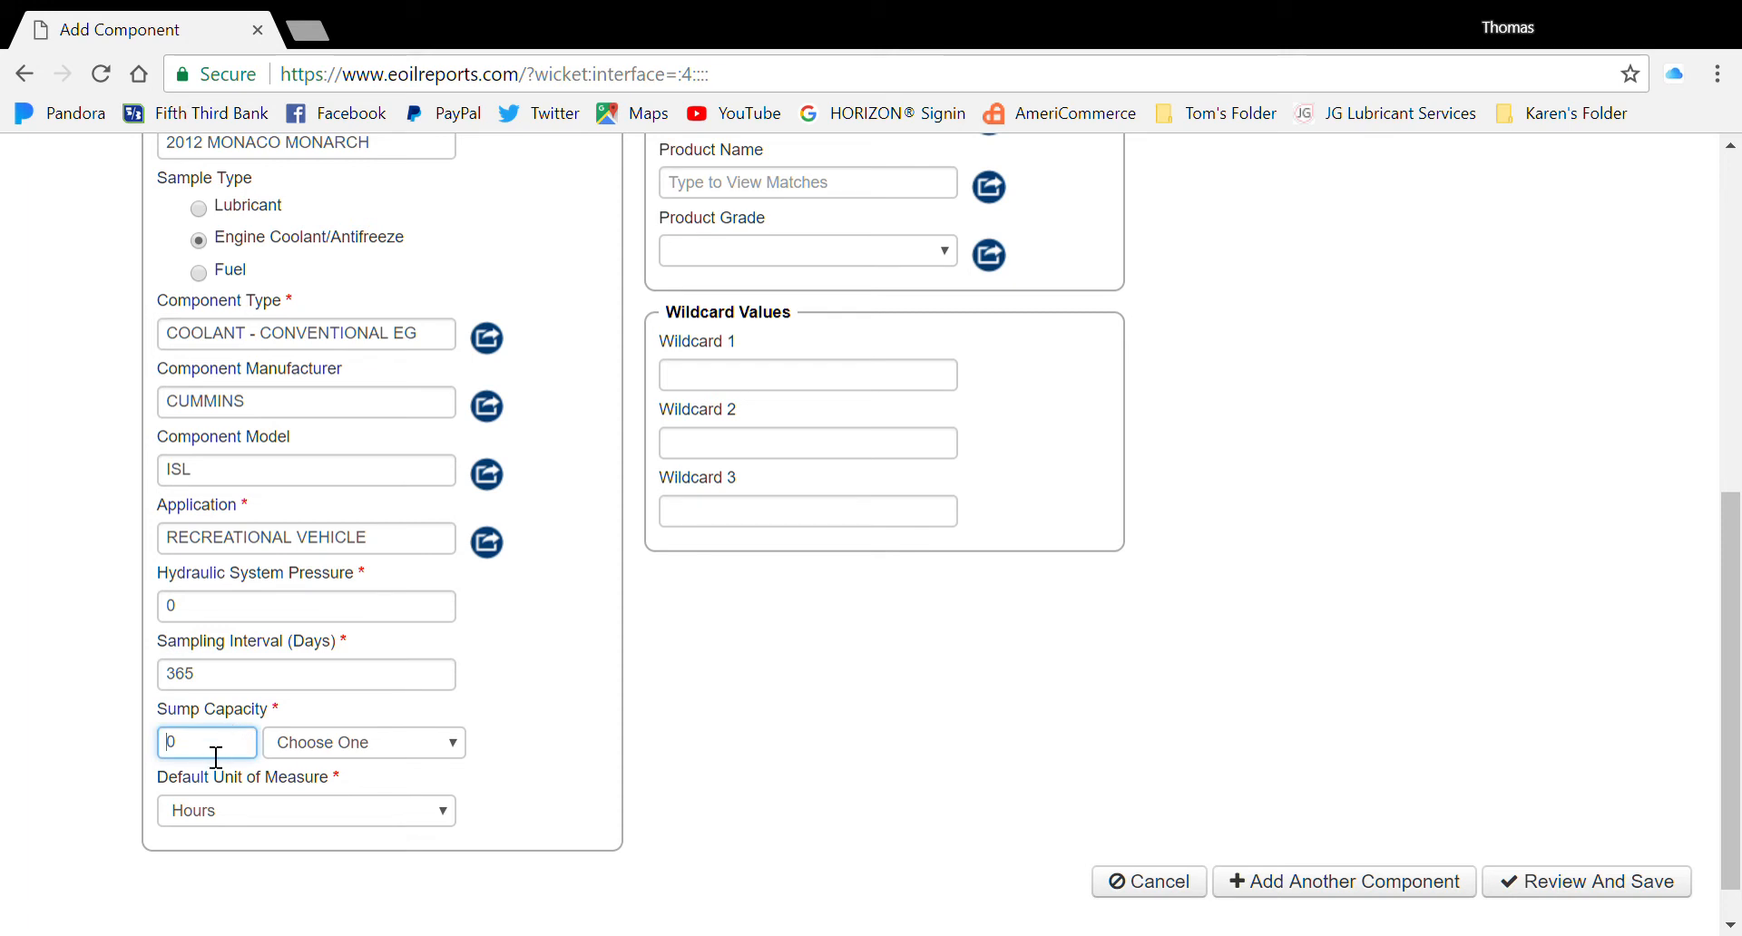
left_click_drag(206, 758, 156, 743)
type("3")
key("Tab")
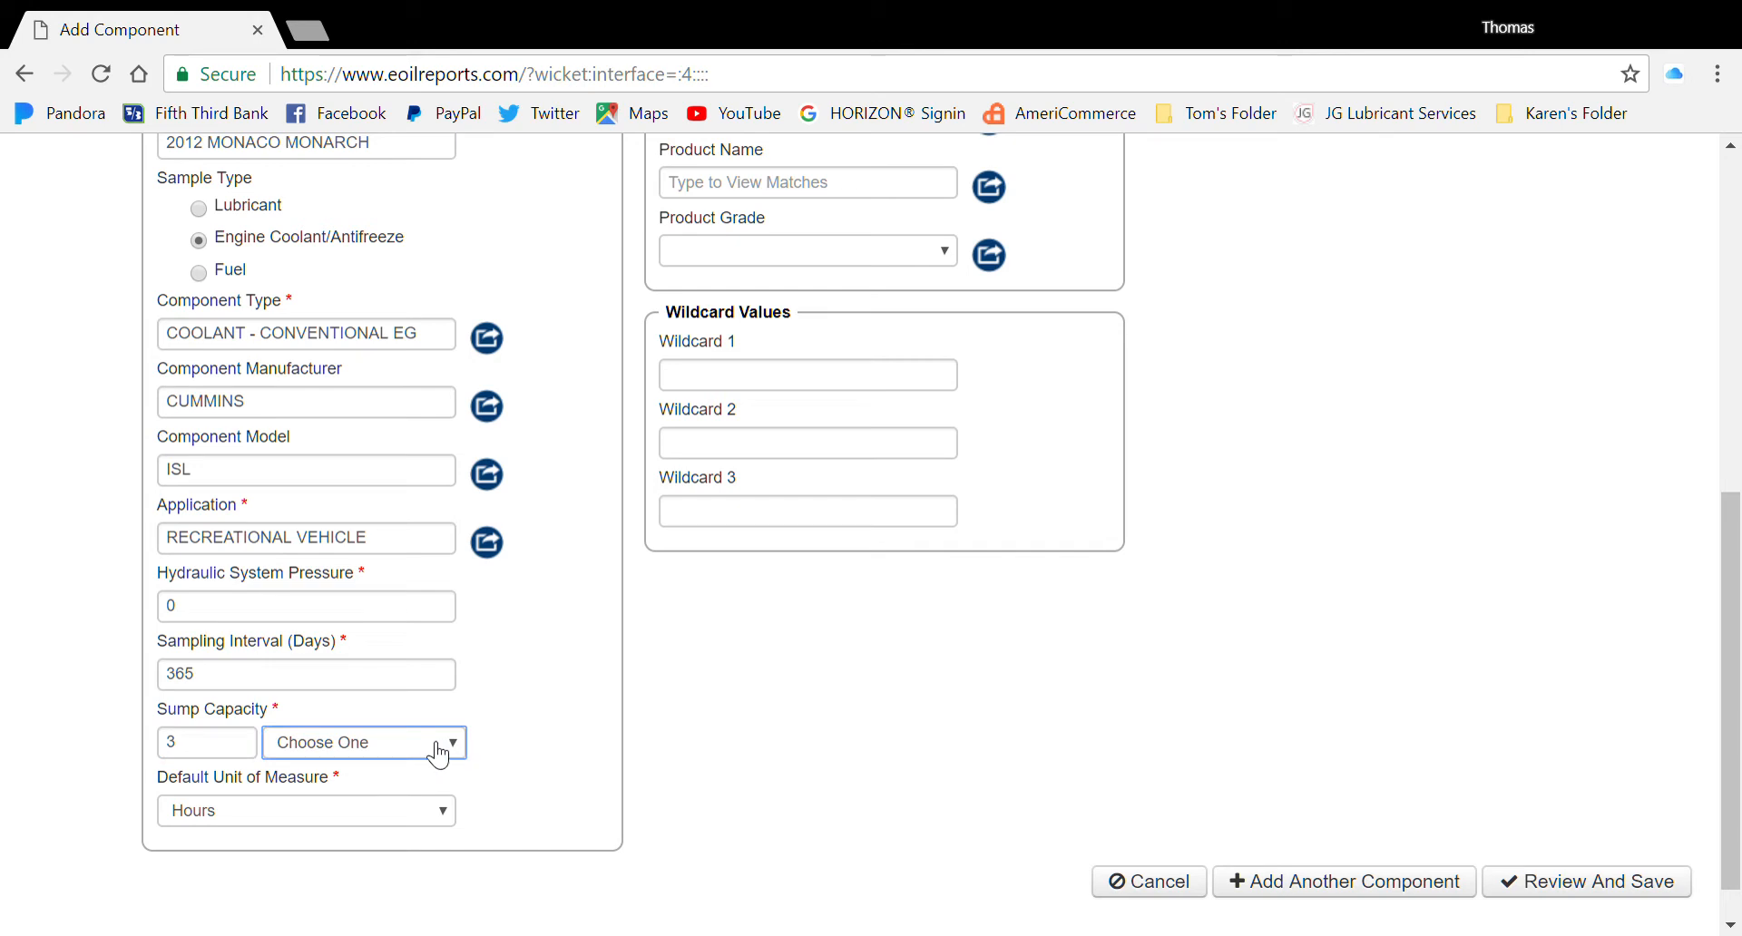
key("Down")
left_click(534, 724)
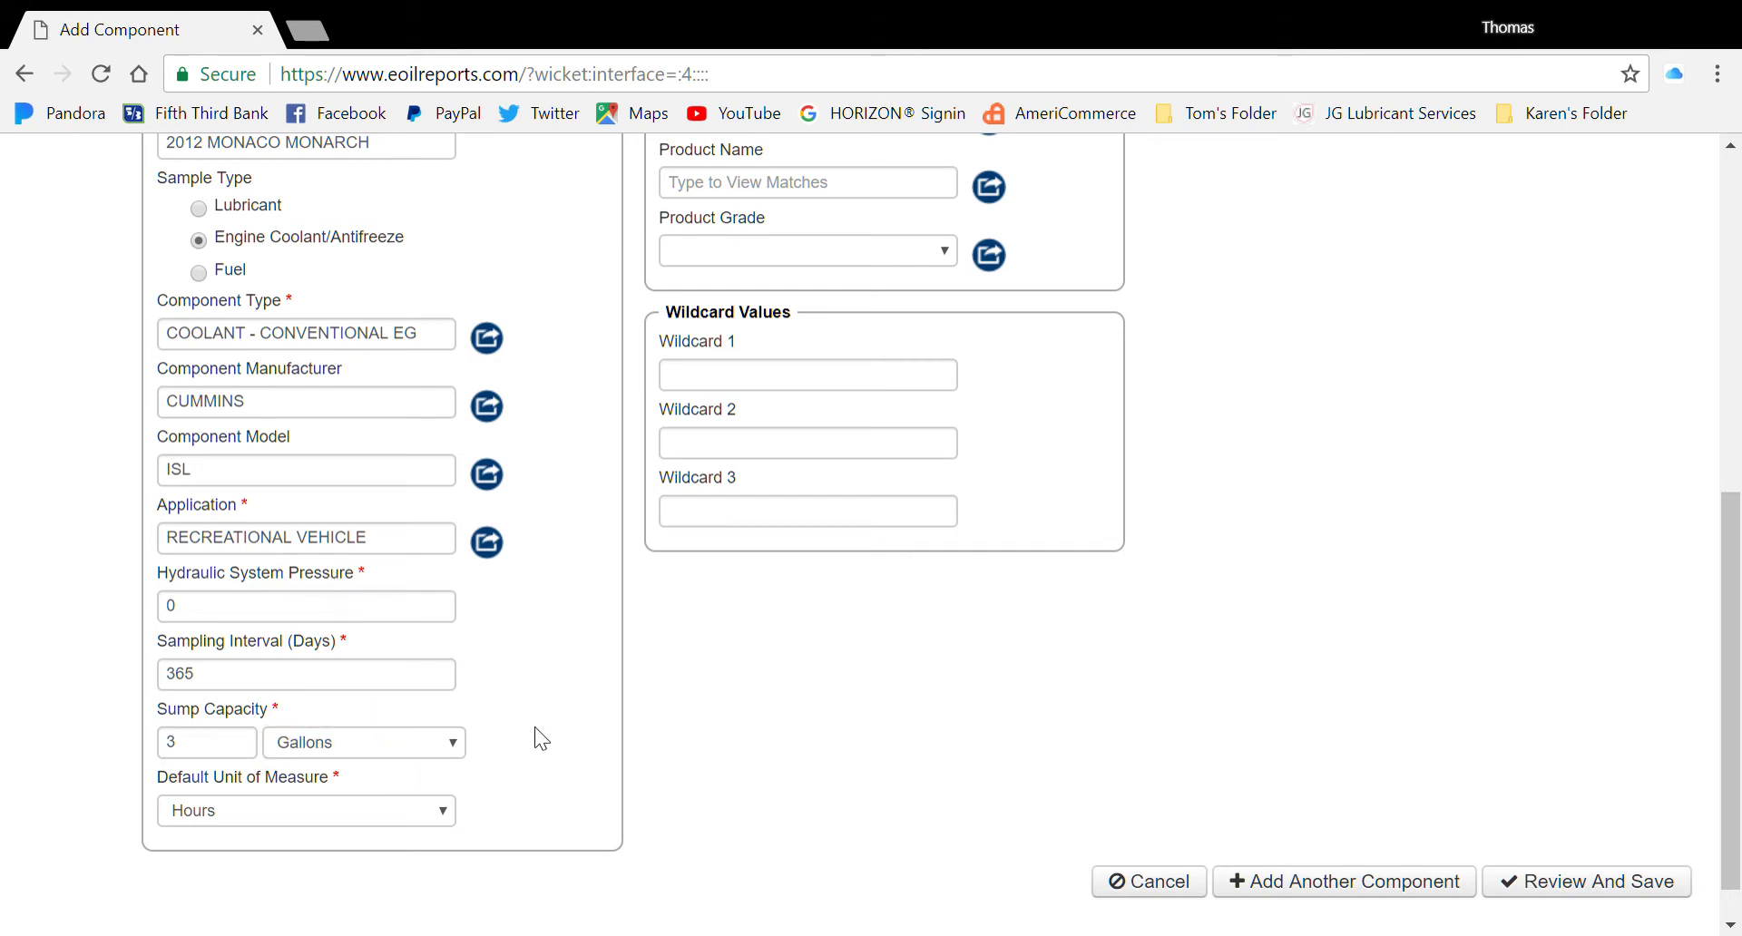
Set the Default Unit of Measure to Miles
left_click(311, 813)
key("Down")
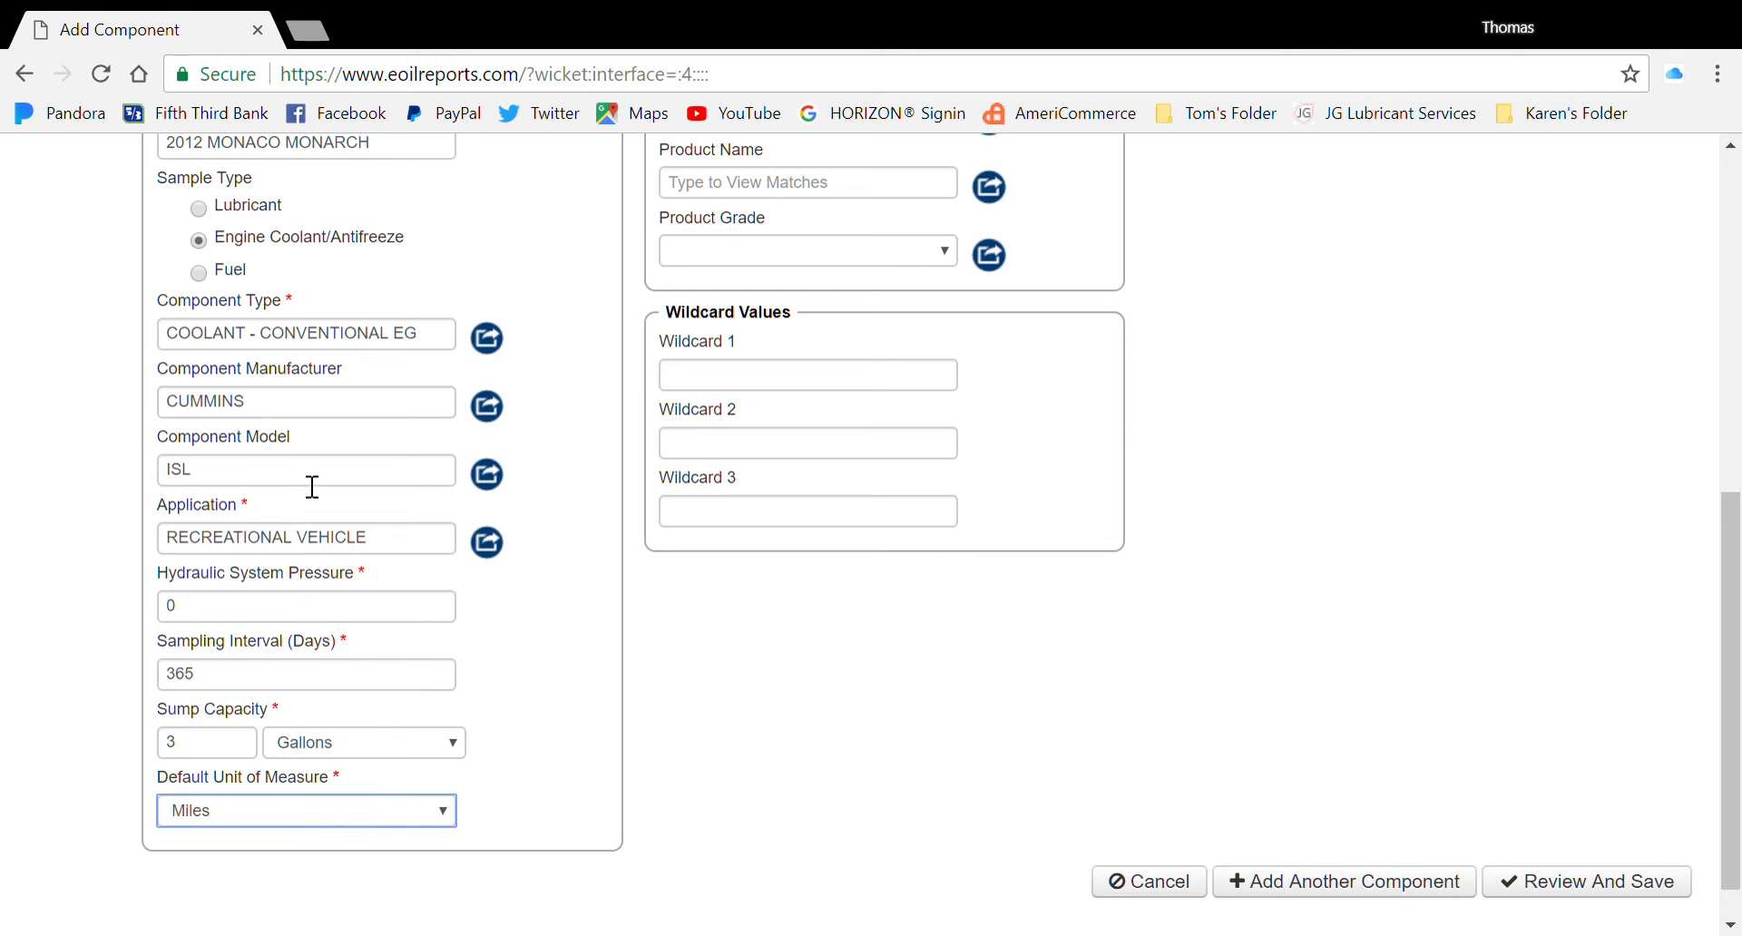
left_click(904, 717)
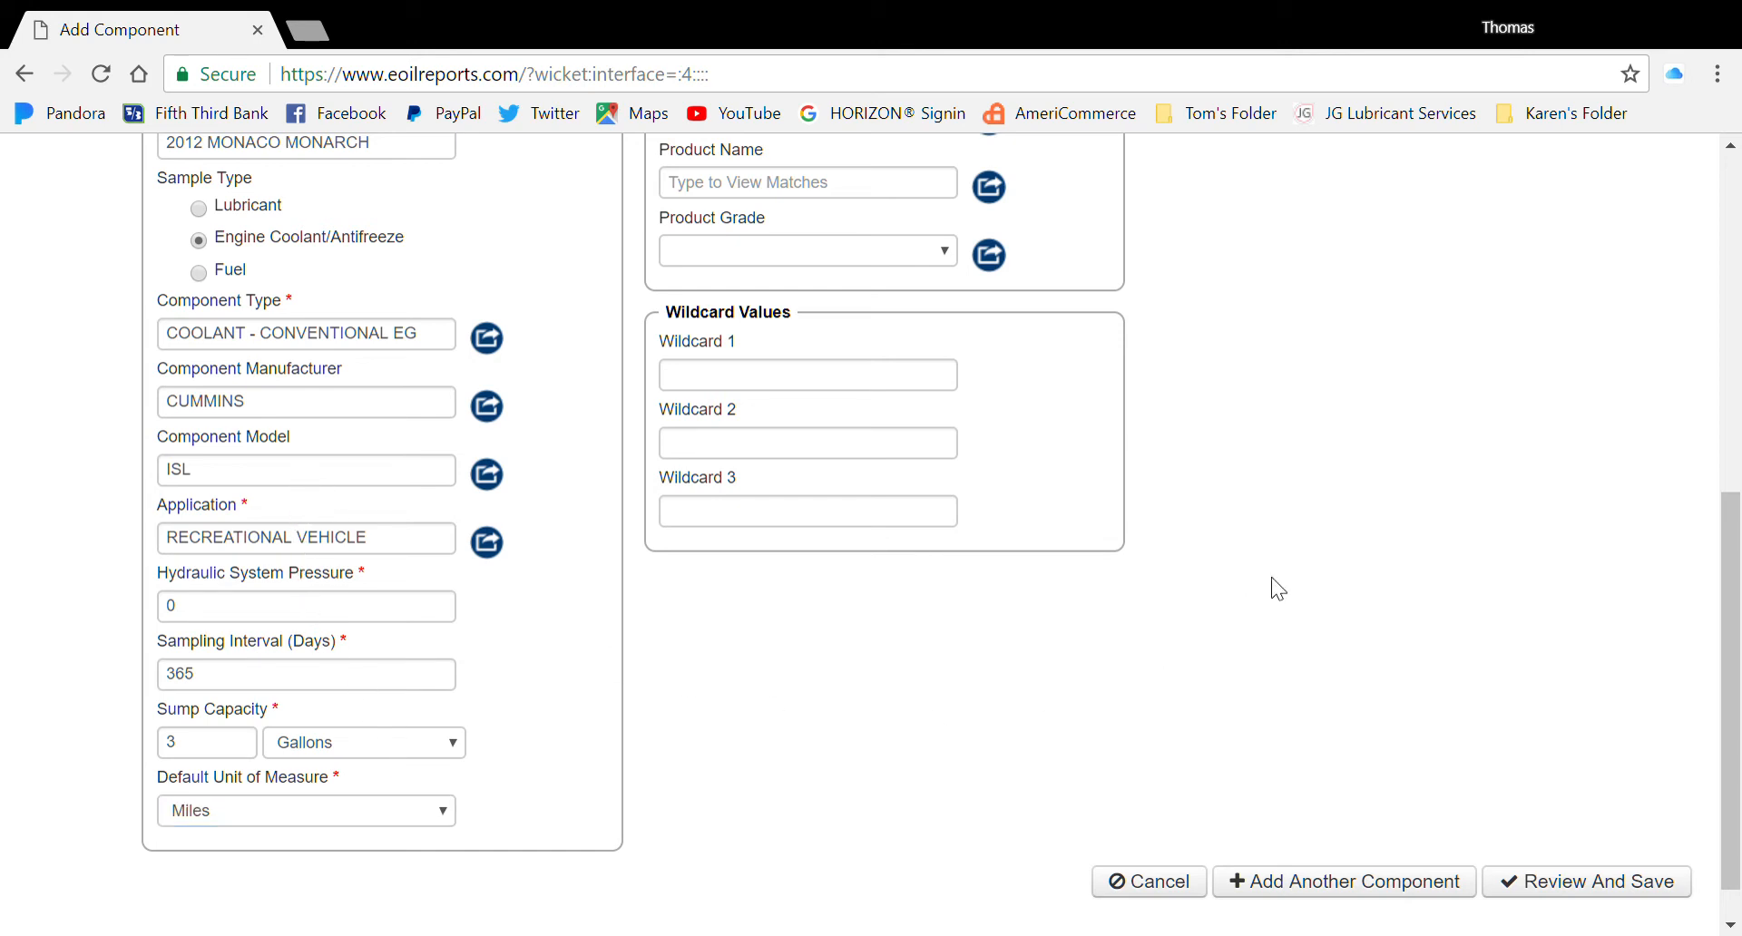
scroll(1246, 521, "up", 2)
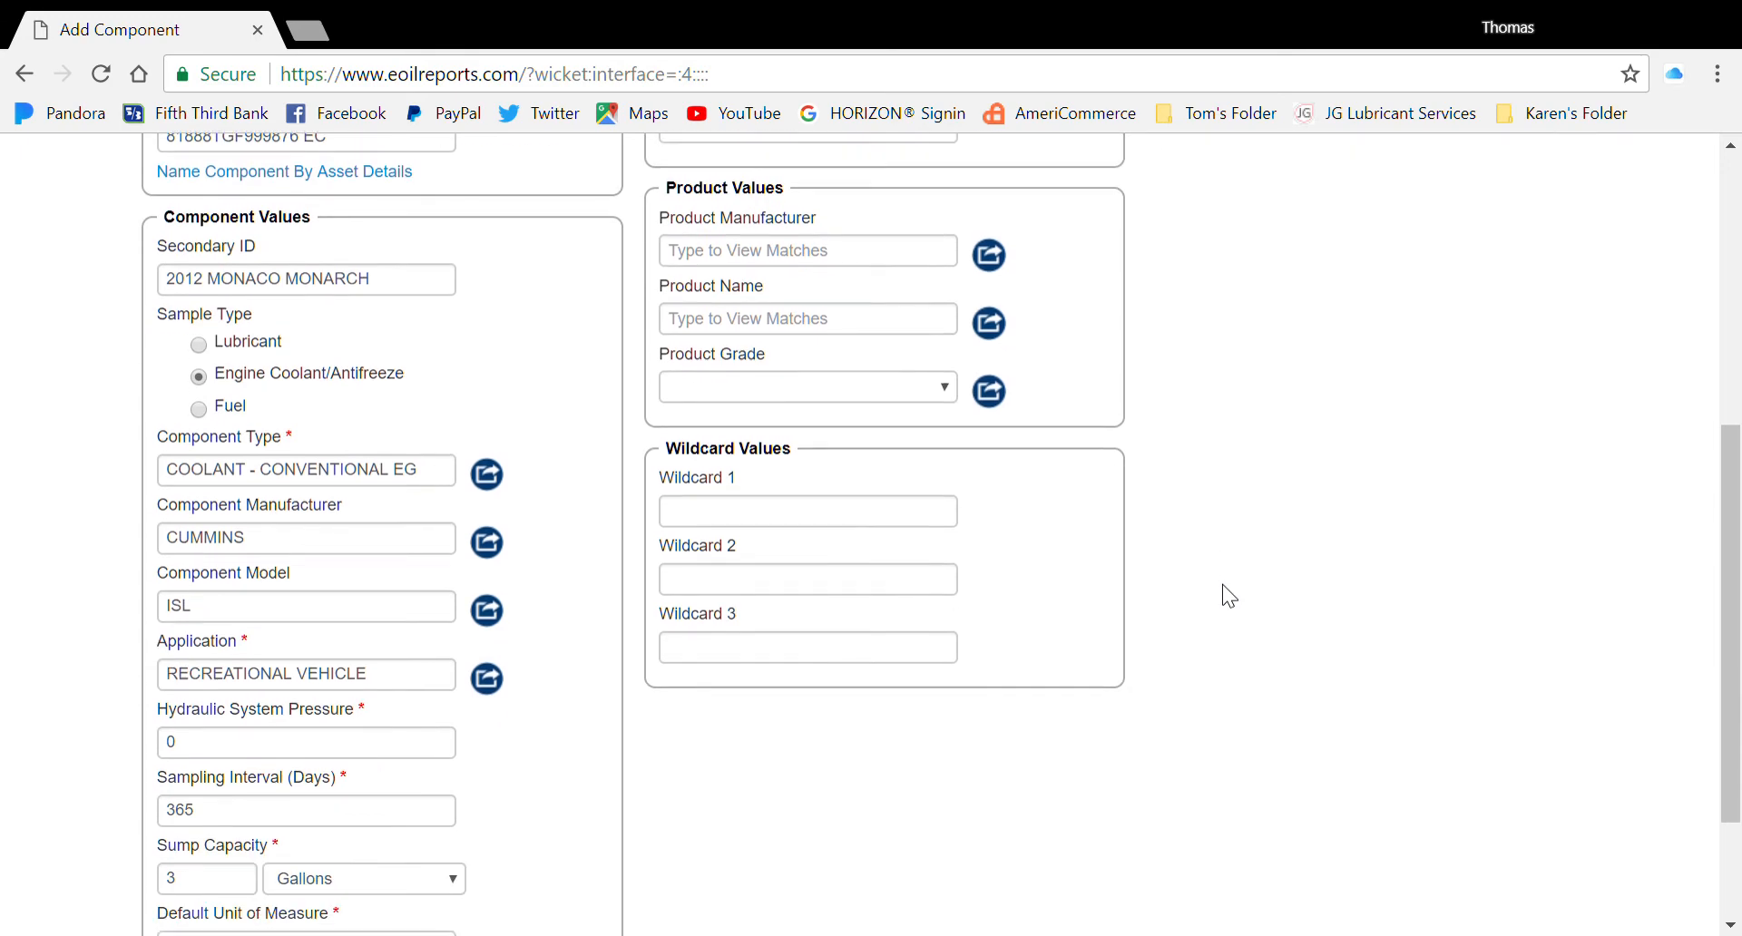
scroll(1240, 544, "up", 5)
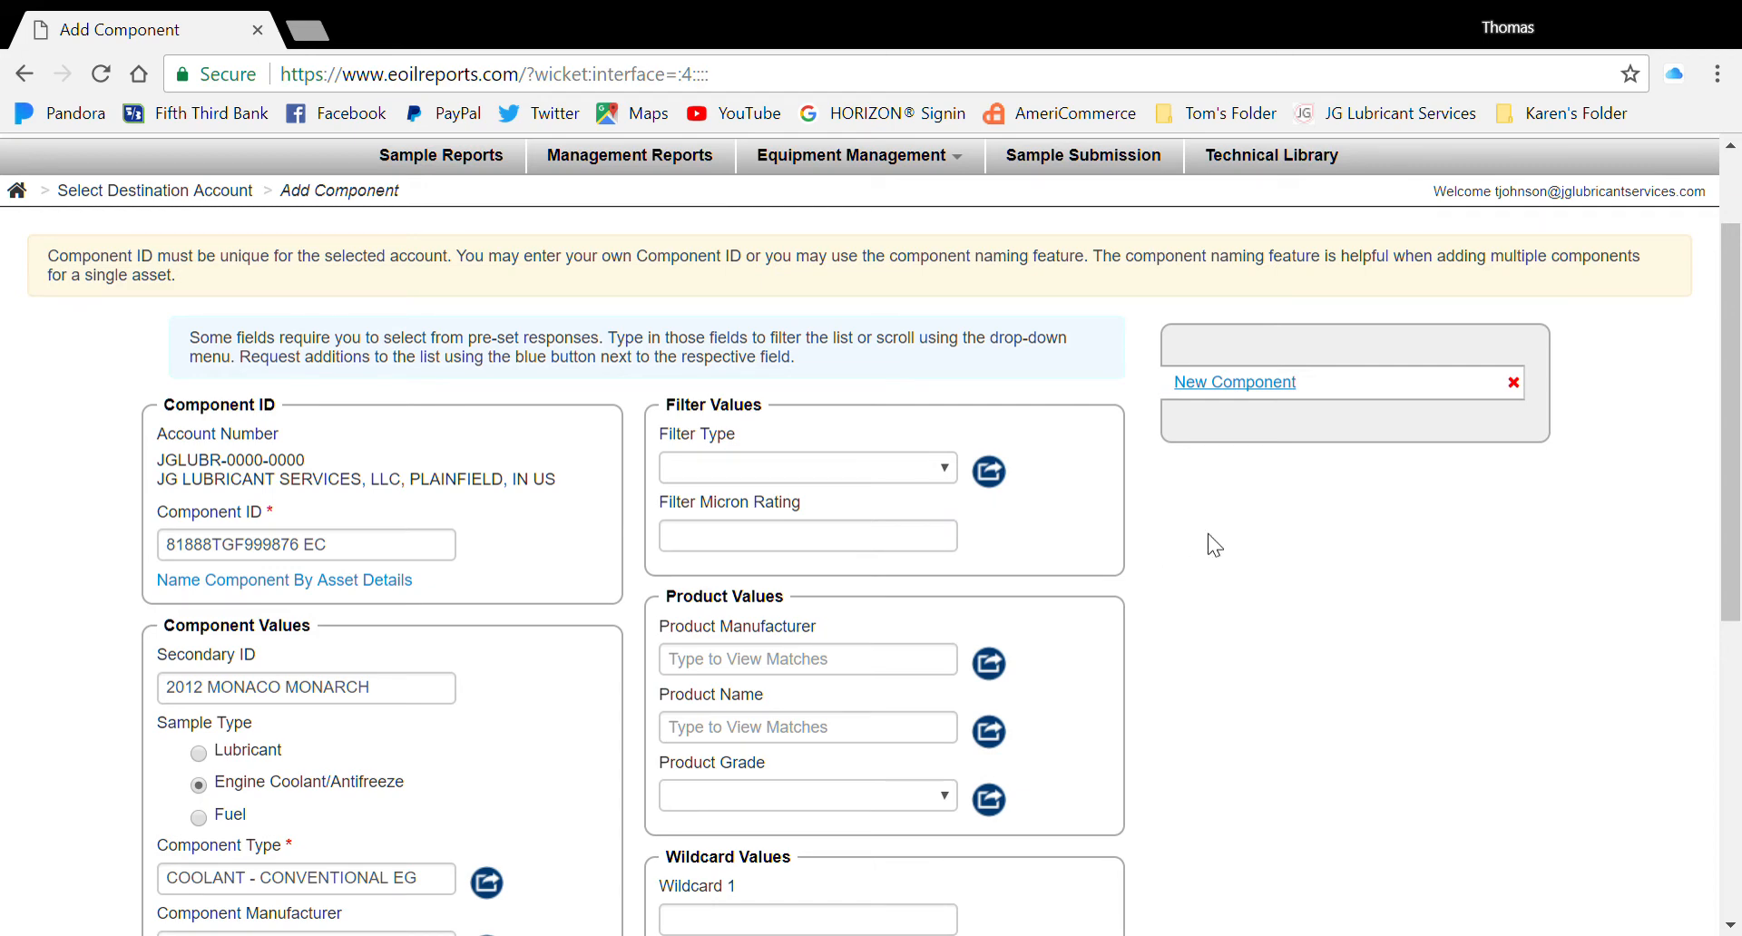
Choose UNKNOWN from the 'UNK' suggestions for Product Manufacturer and Product Name
scroll(1207, 544, "down", 3)
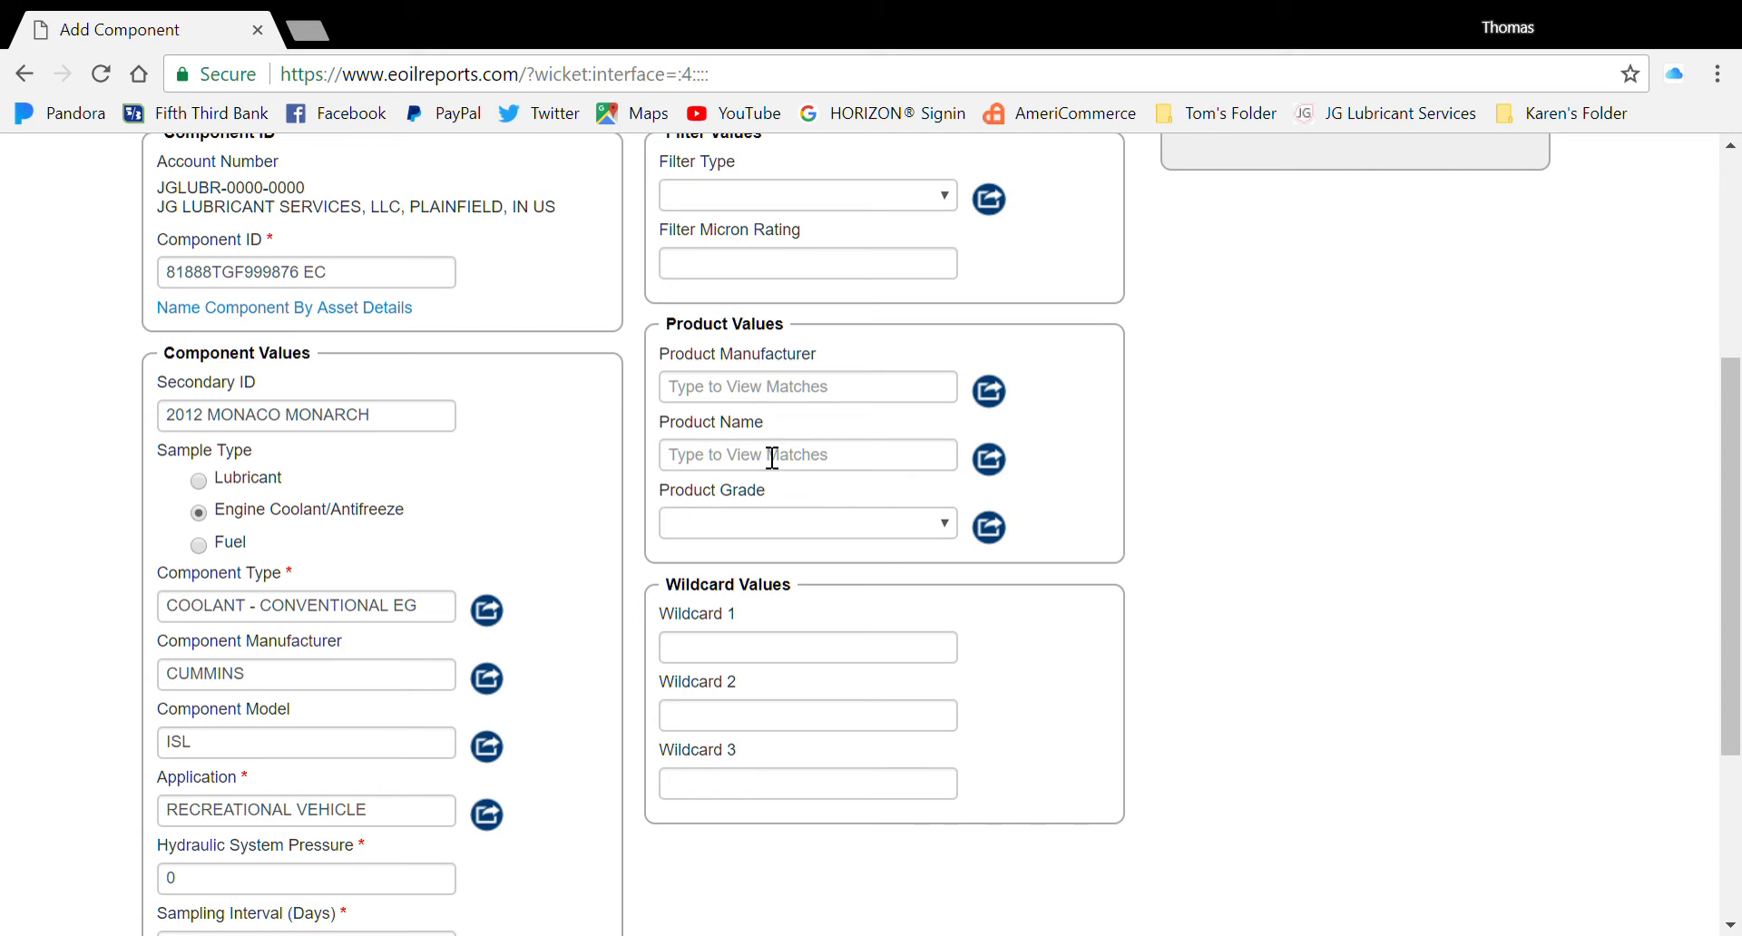
left_click(763, 397)
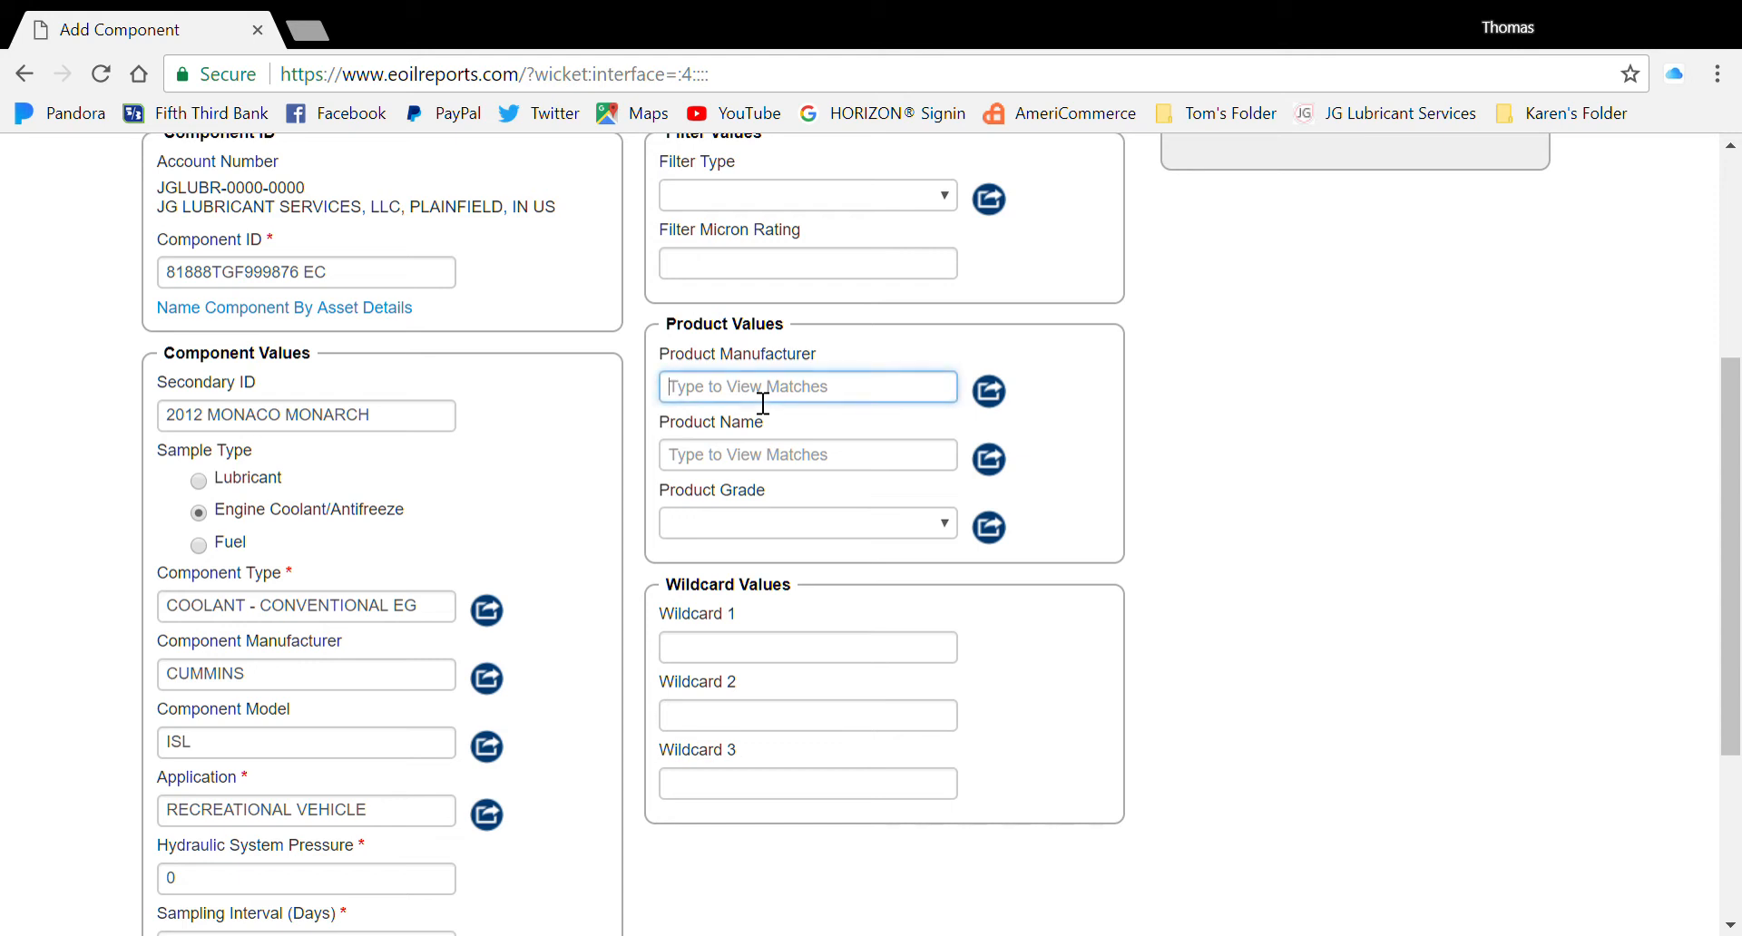
type("UNK")
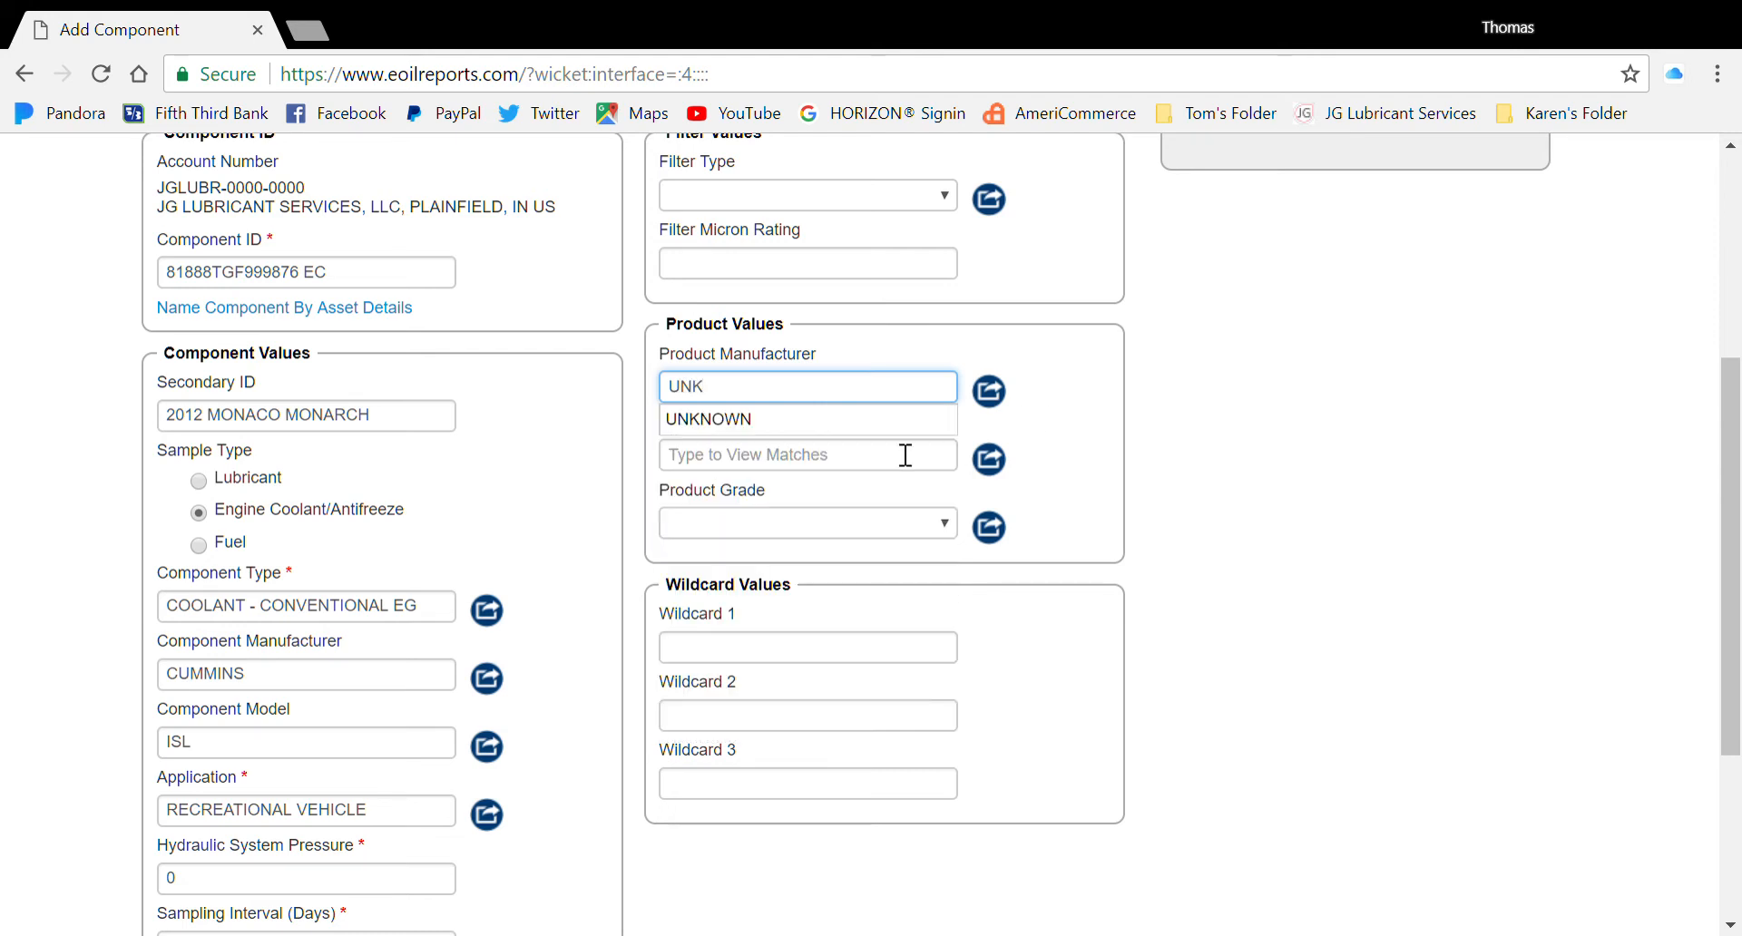
left_click(871, 421)
left_click(808, 459)
type("UNK")
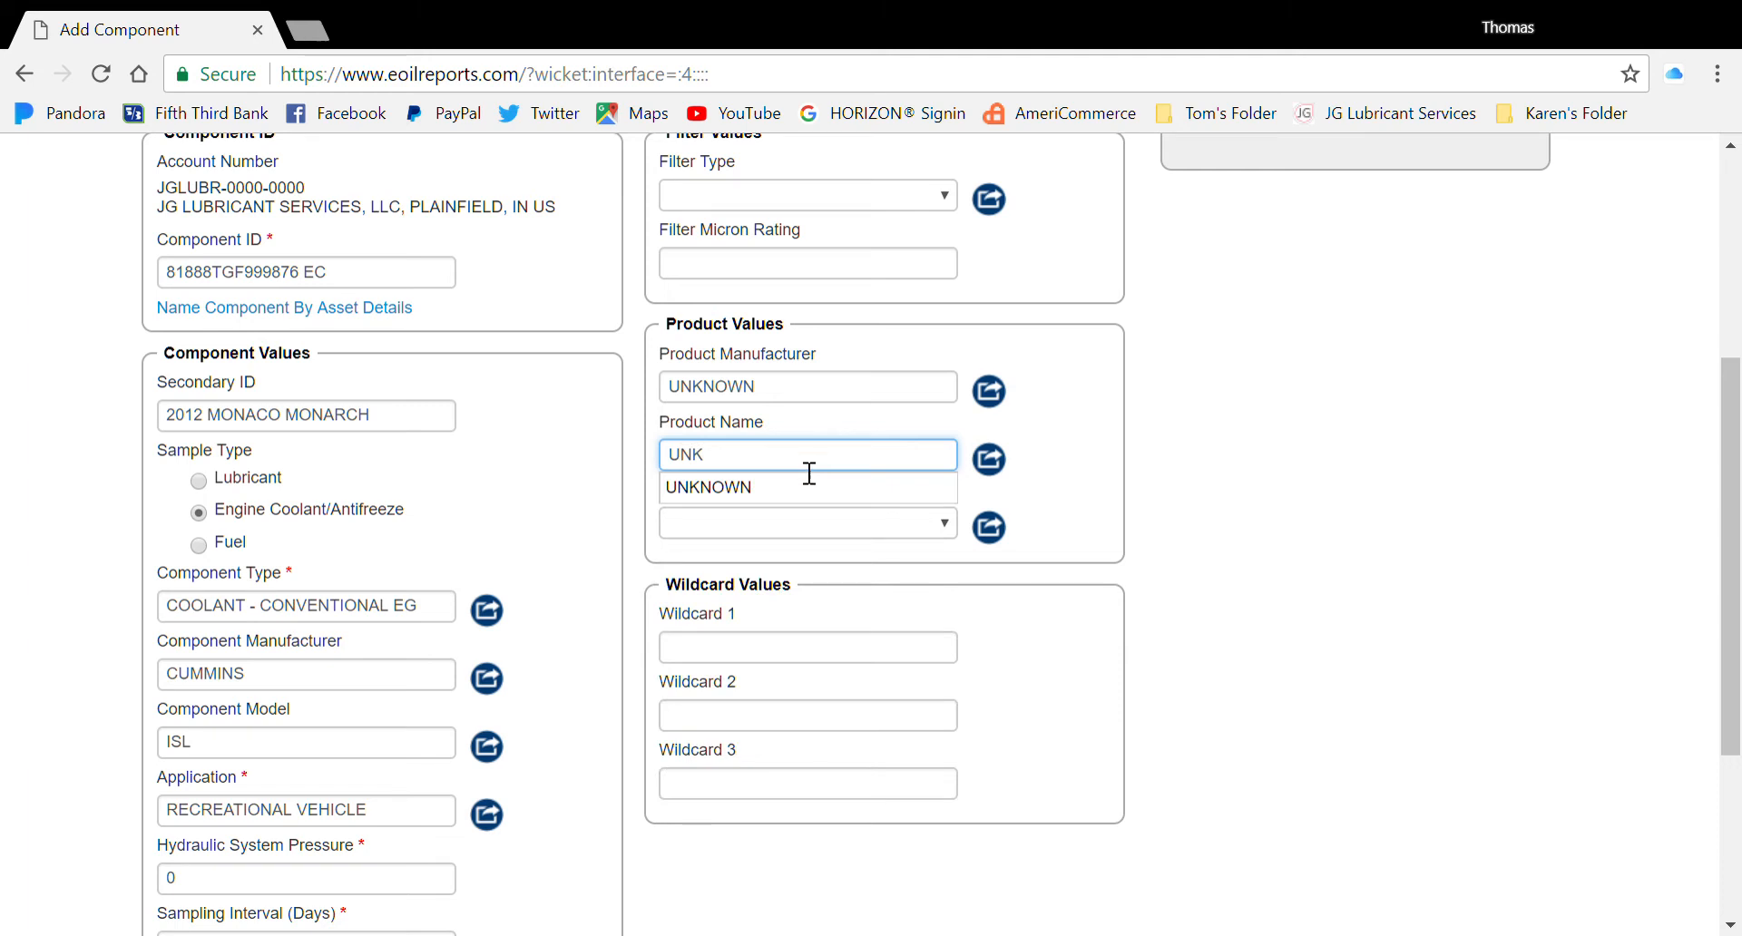
left_click(791, 490)
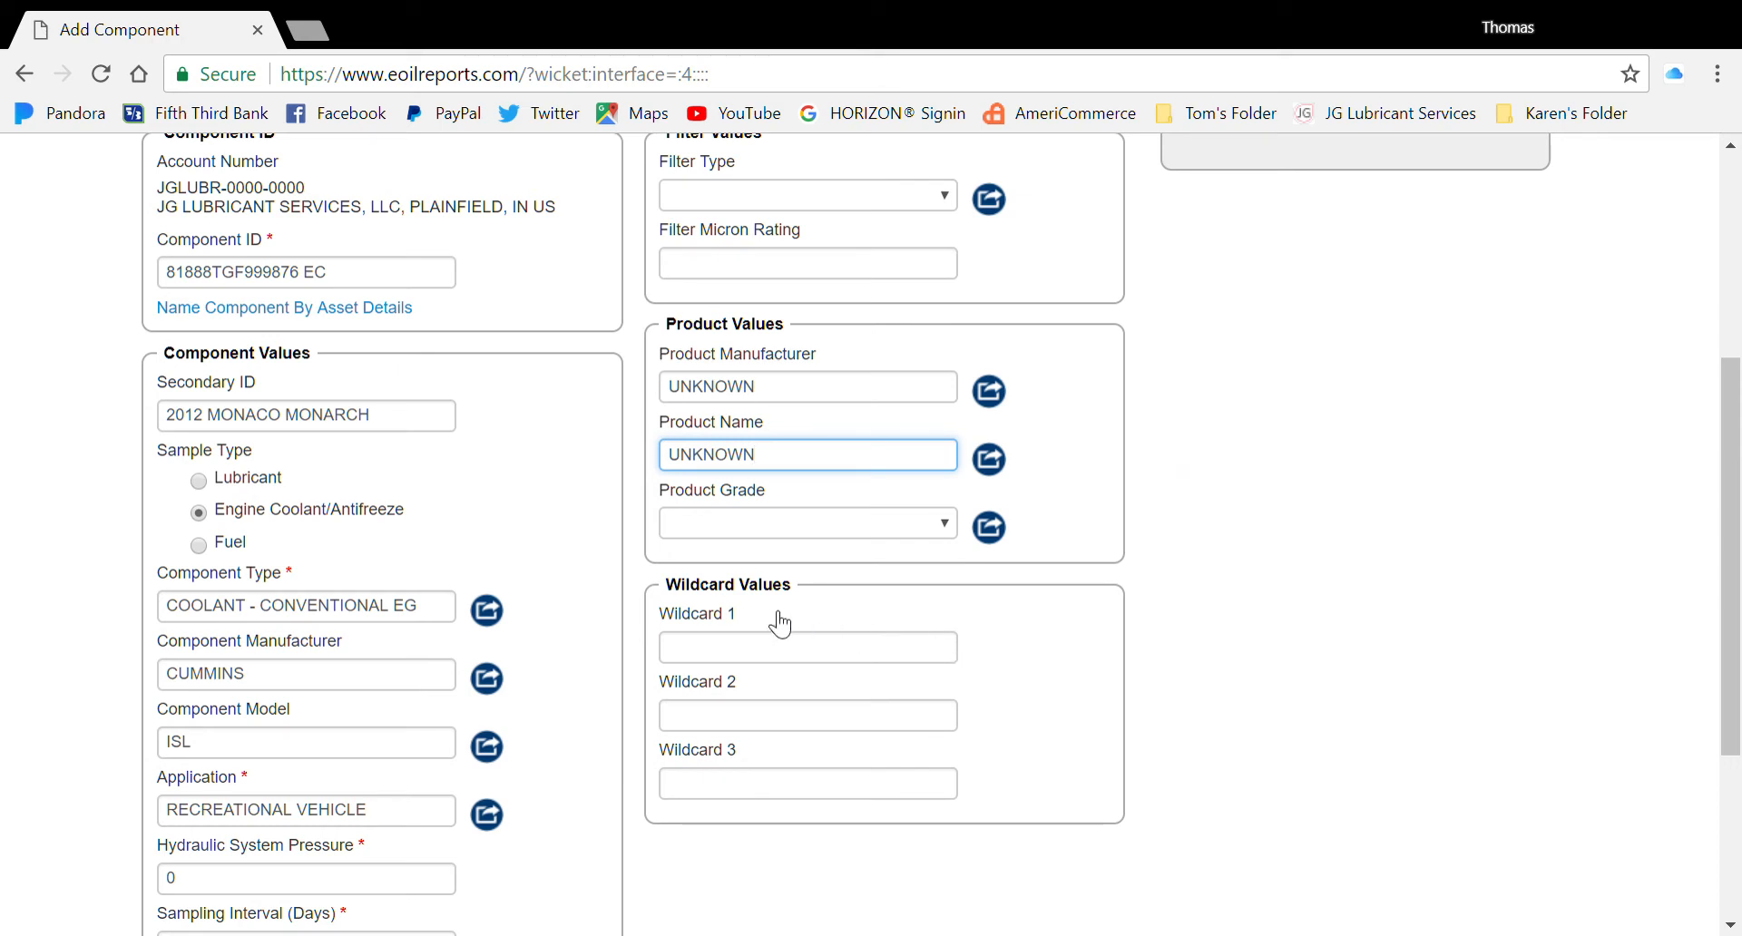
Enter 'CUSTOMER THINKS COOLANT IS NEW' in the Wildcard 1 field
left_click(879, 659)
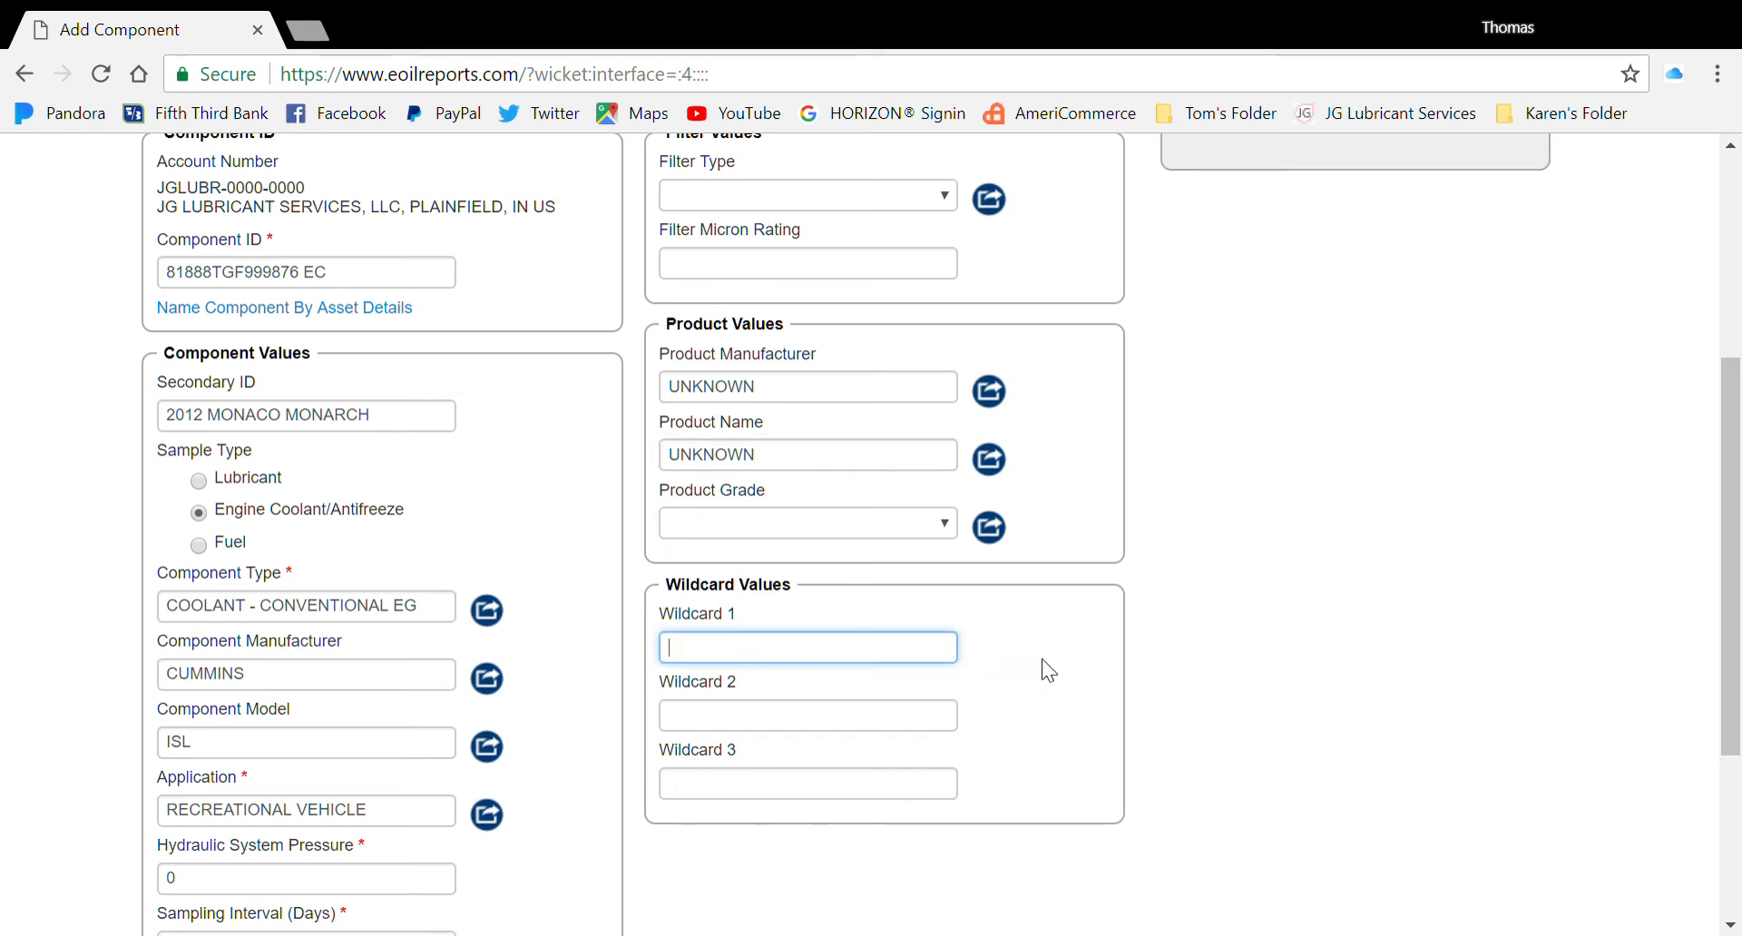
type("CU")
type("ST")
type("OMER")
type(" THINKS ")
type("COOLANT IS NEW")
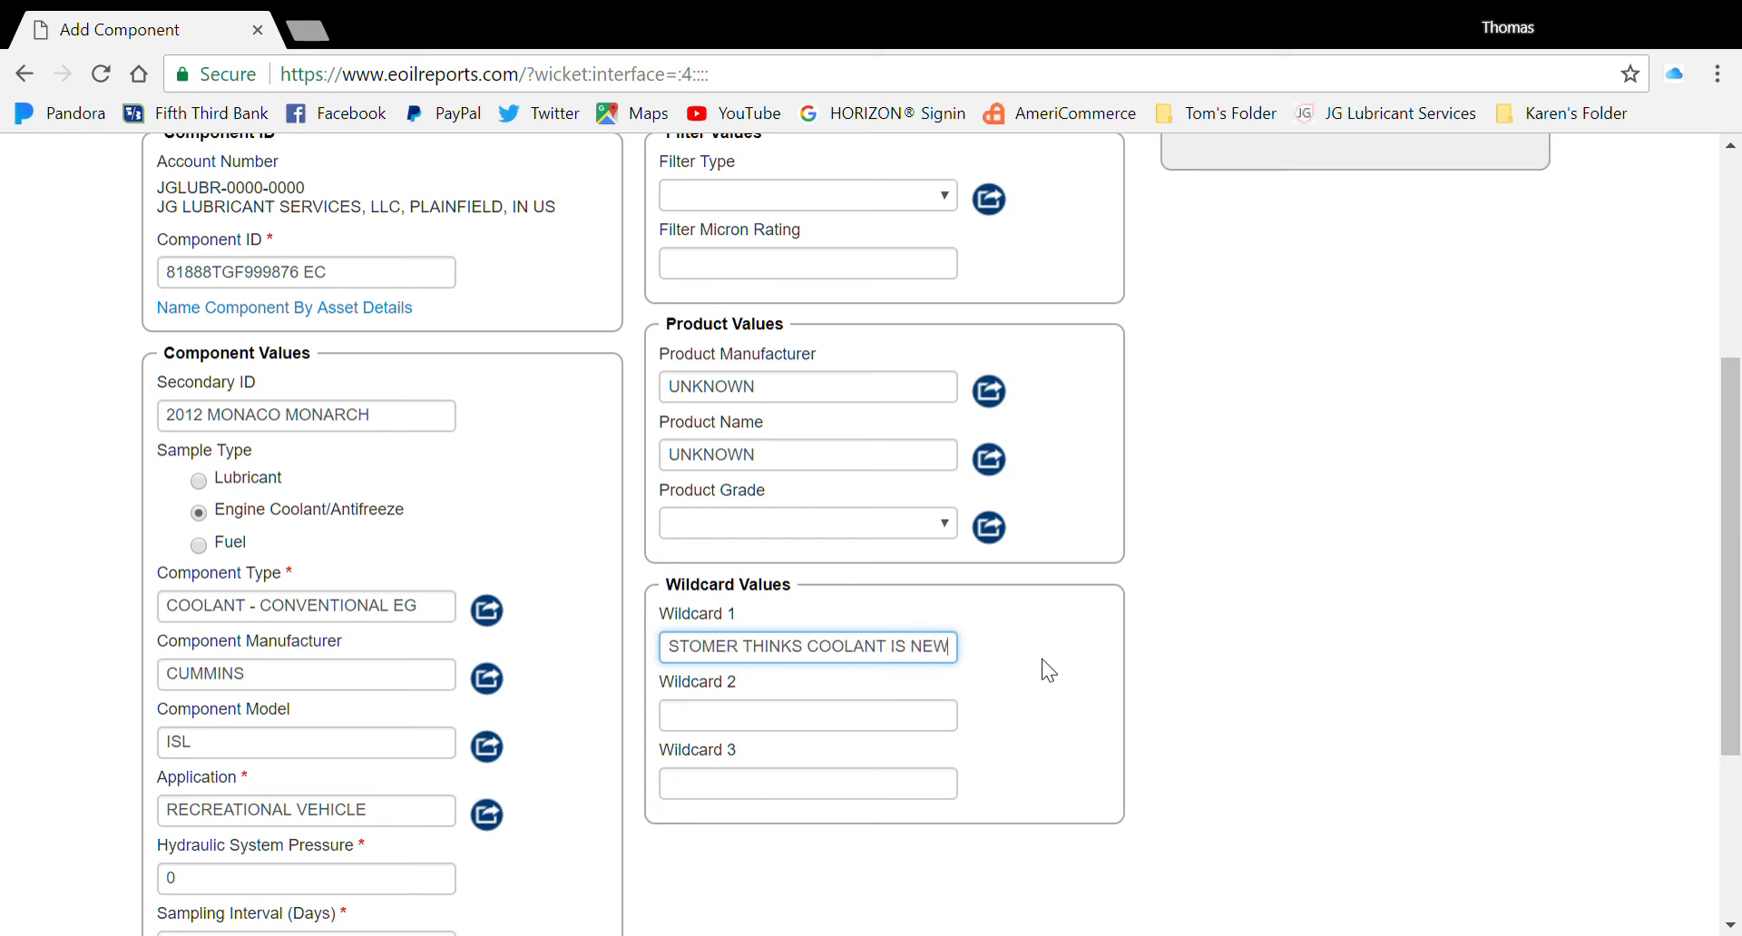
left_click(1152, 668)
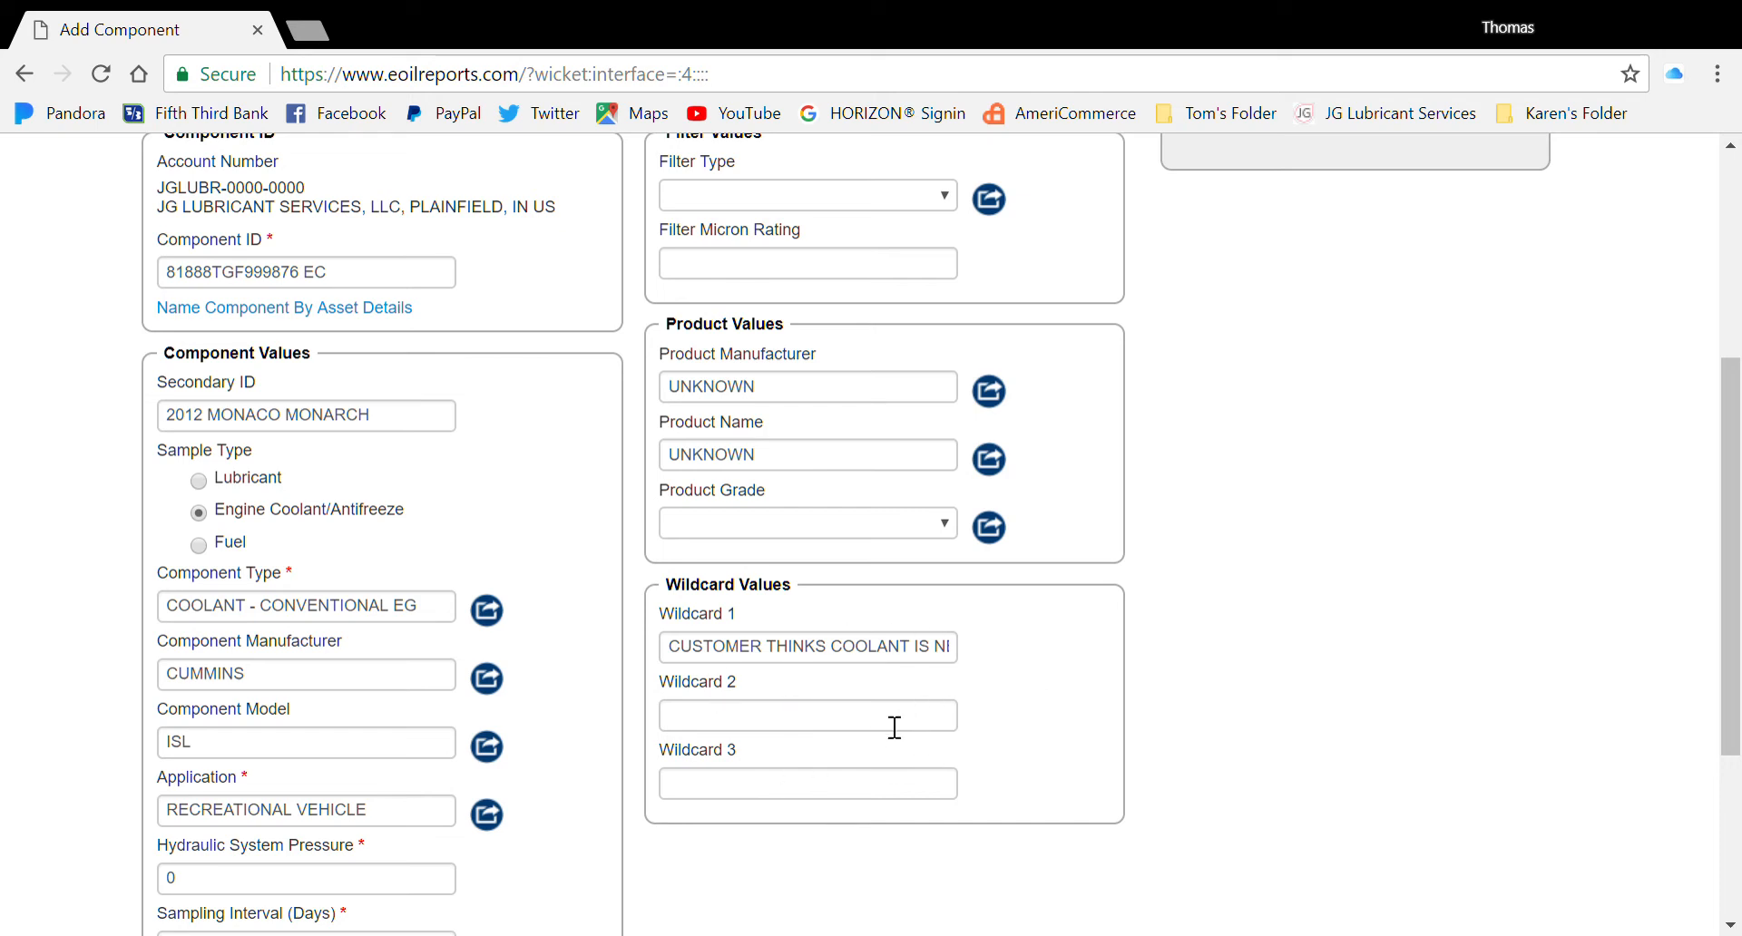
scroll(1461, 589, "down", 4)
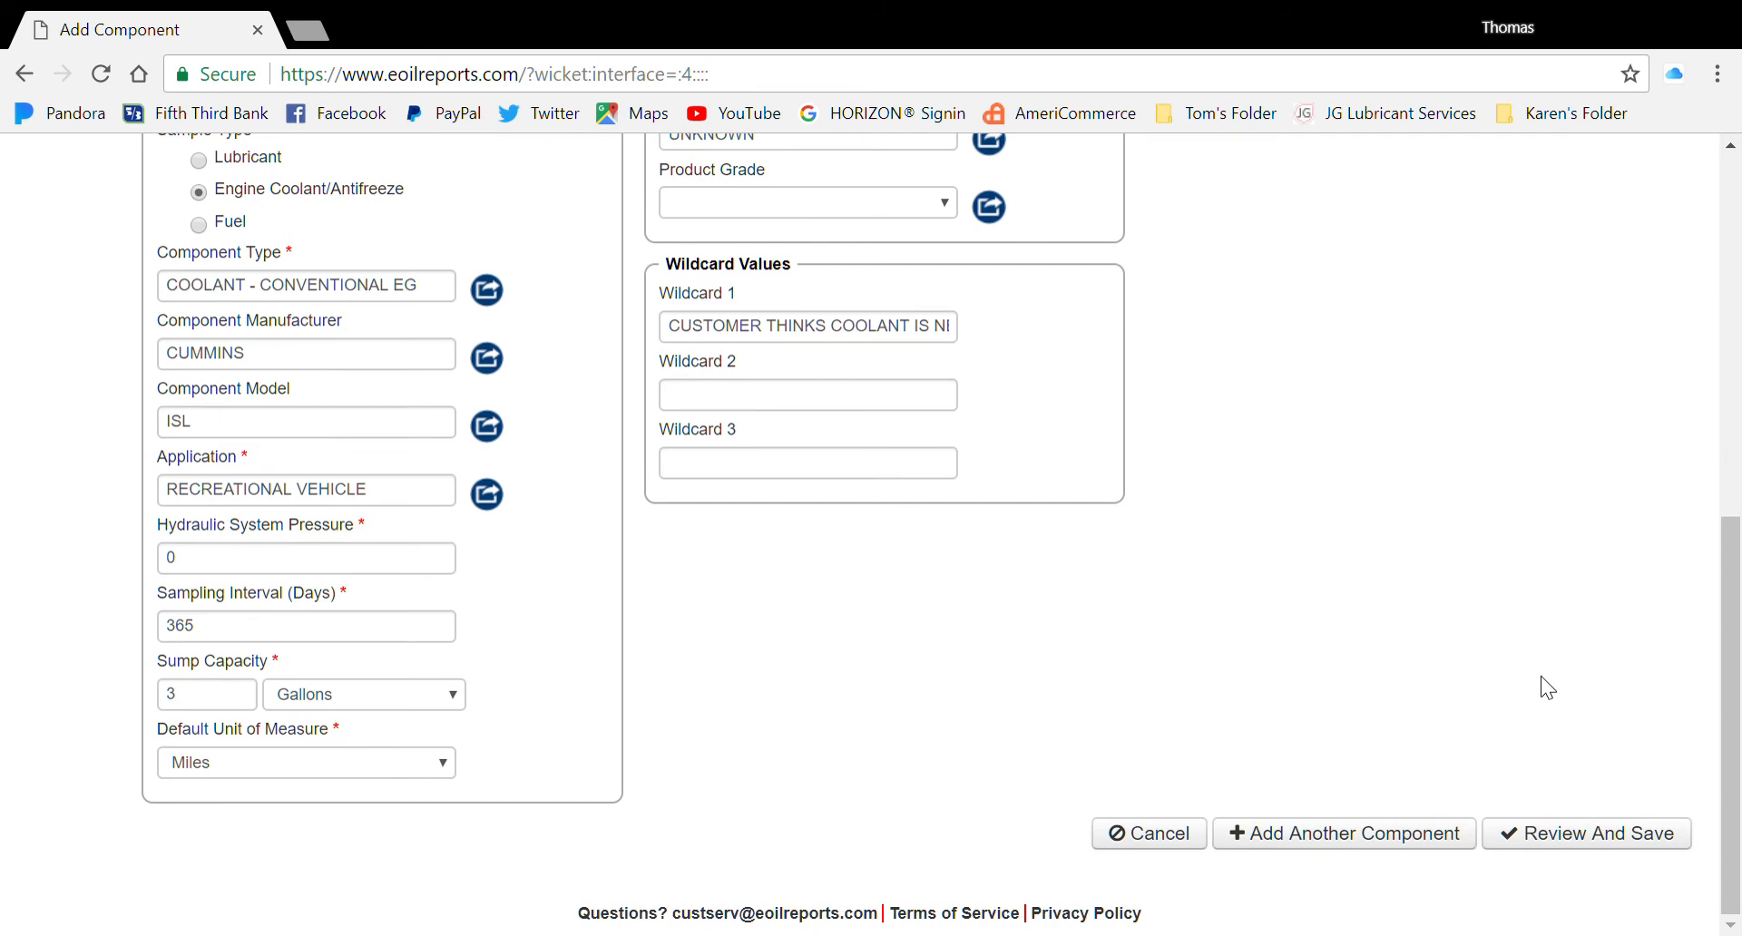
Review the component and confirm saving it to the JG LUBRICANT SERVICES account
left_click(1625, 833)
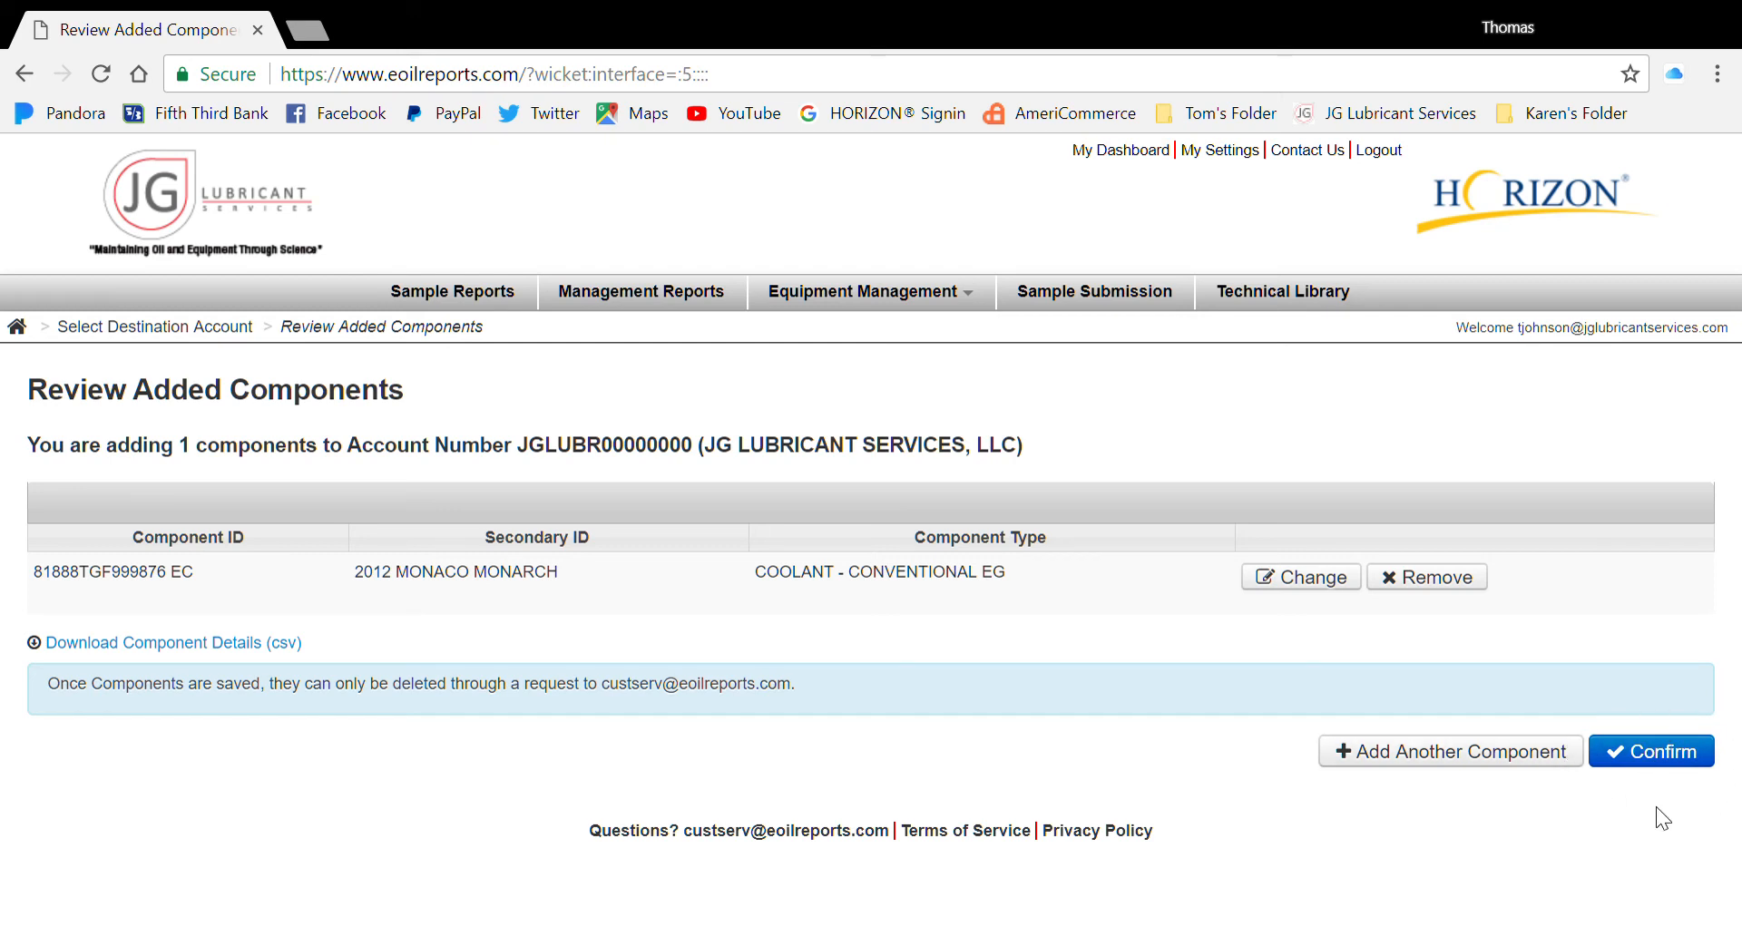
left_click(1673, 764)
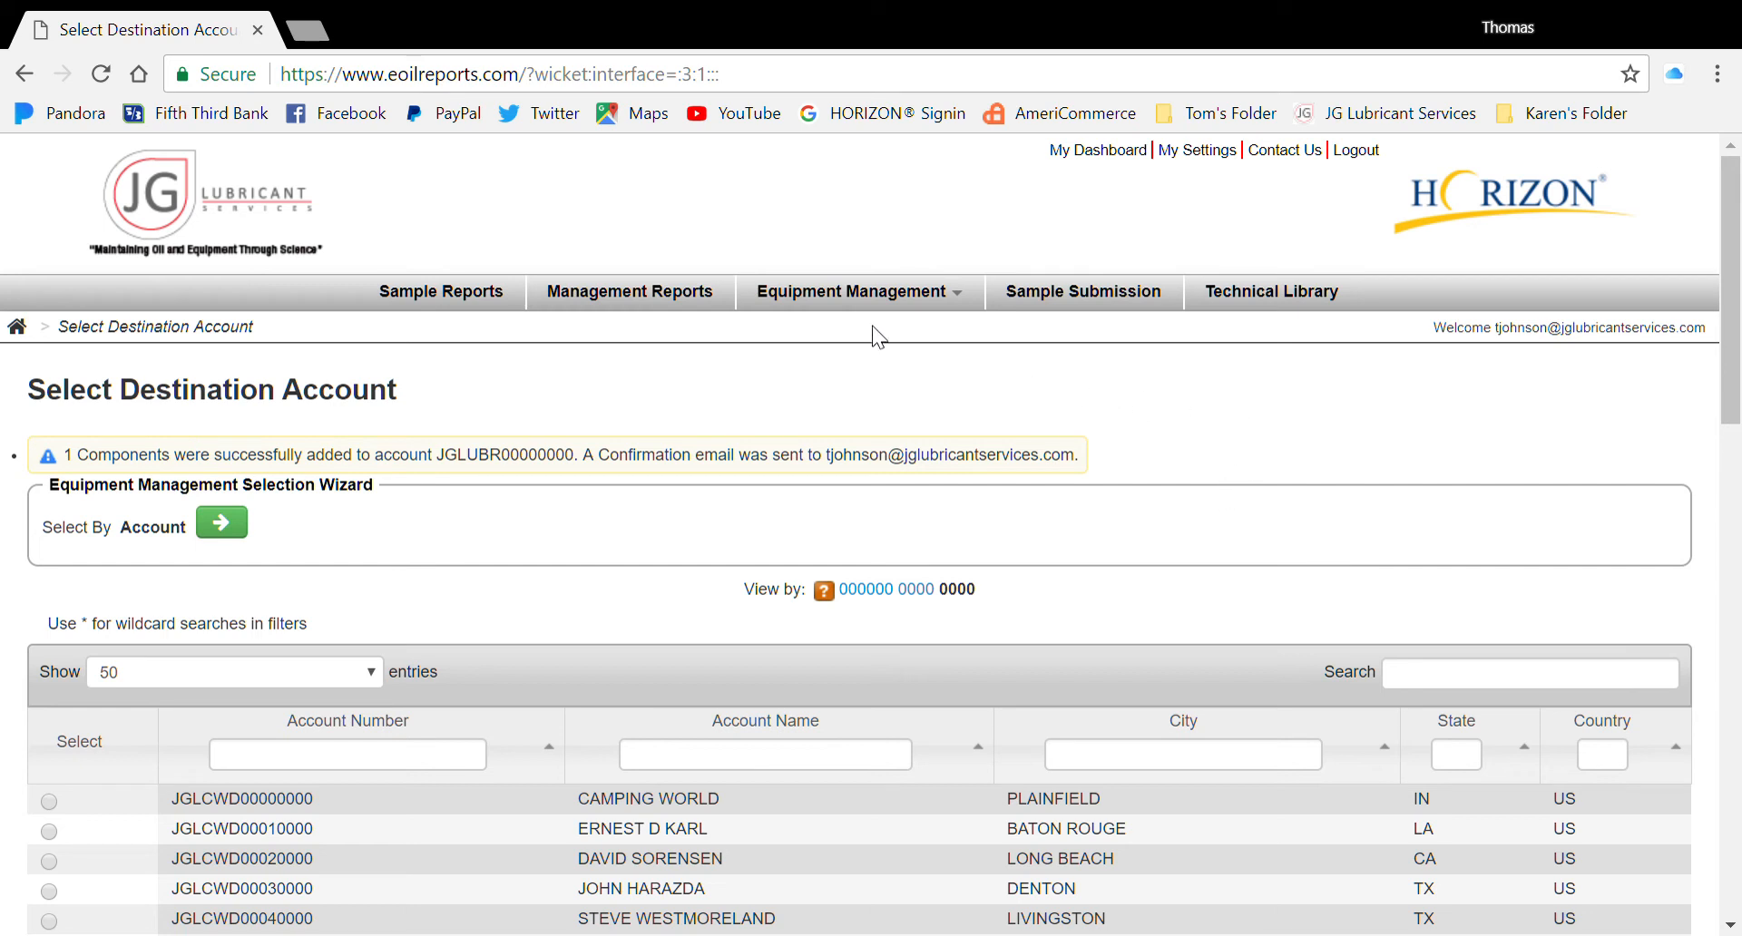
Open Edit Equipment for the JG Lubricant account, found by filtering account names with 'JG'
mouse_move(874, 301)
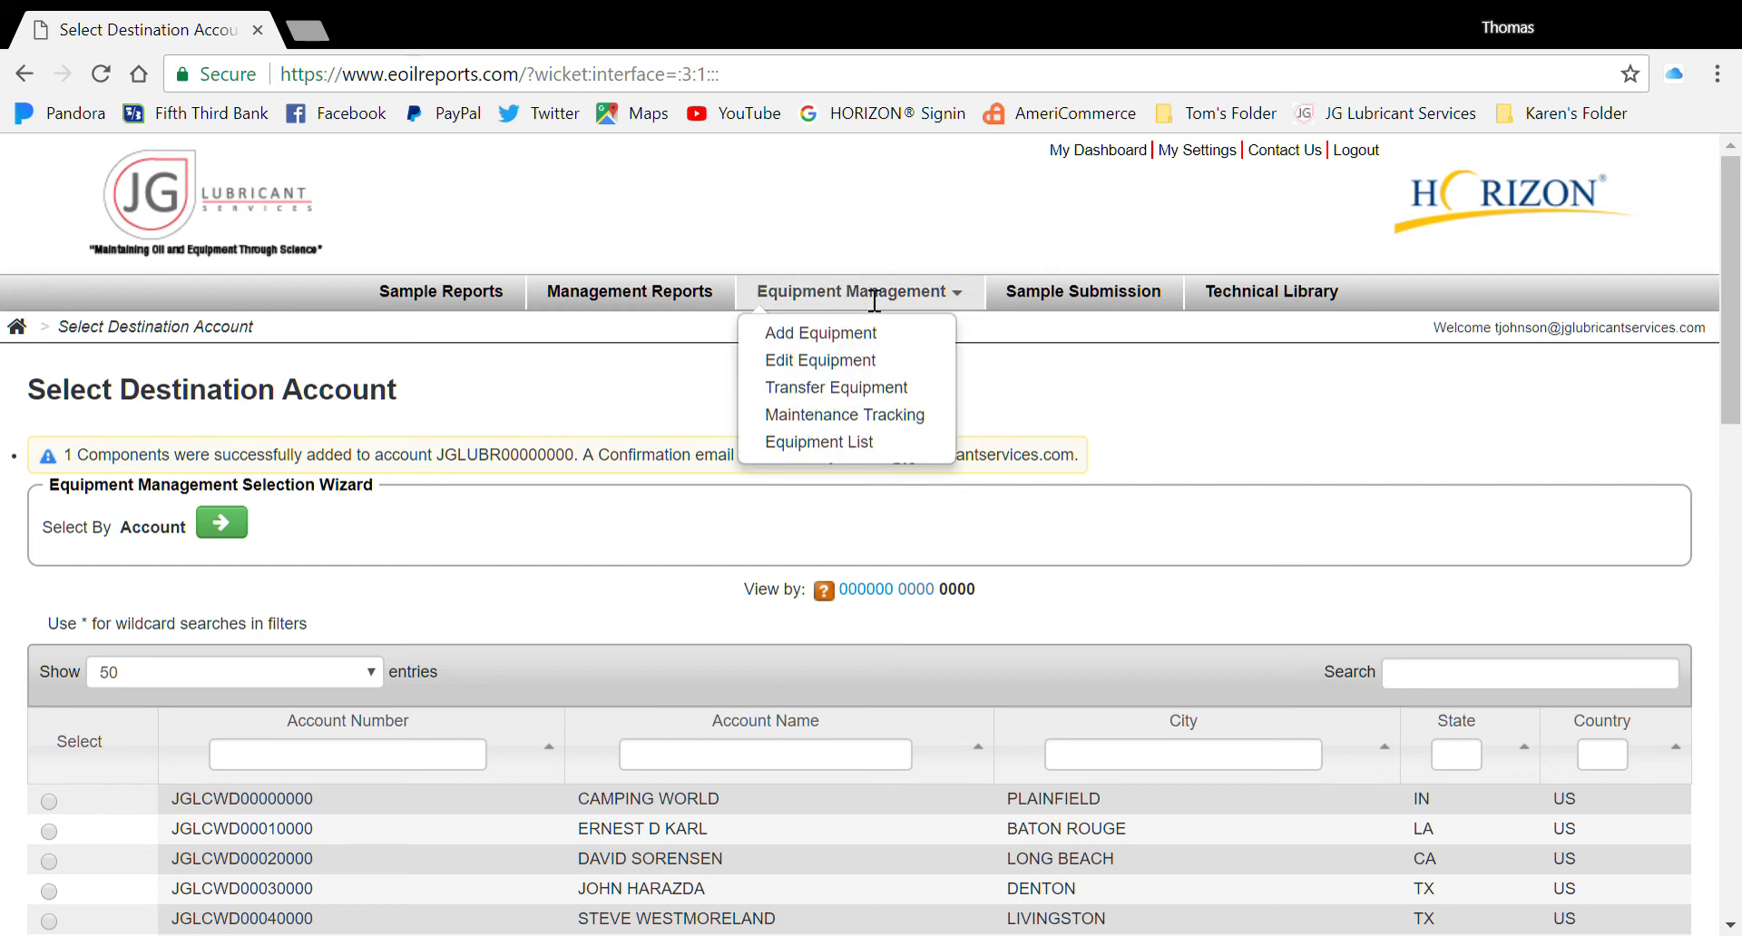
left_click(858, 362)
left_click(818, 724)
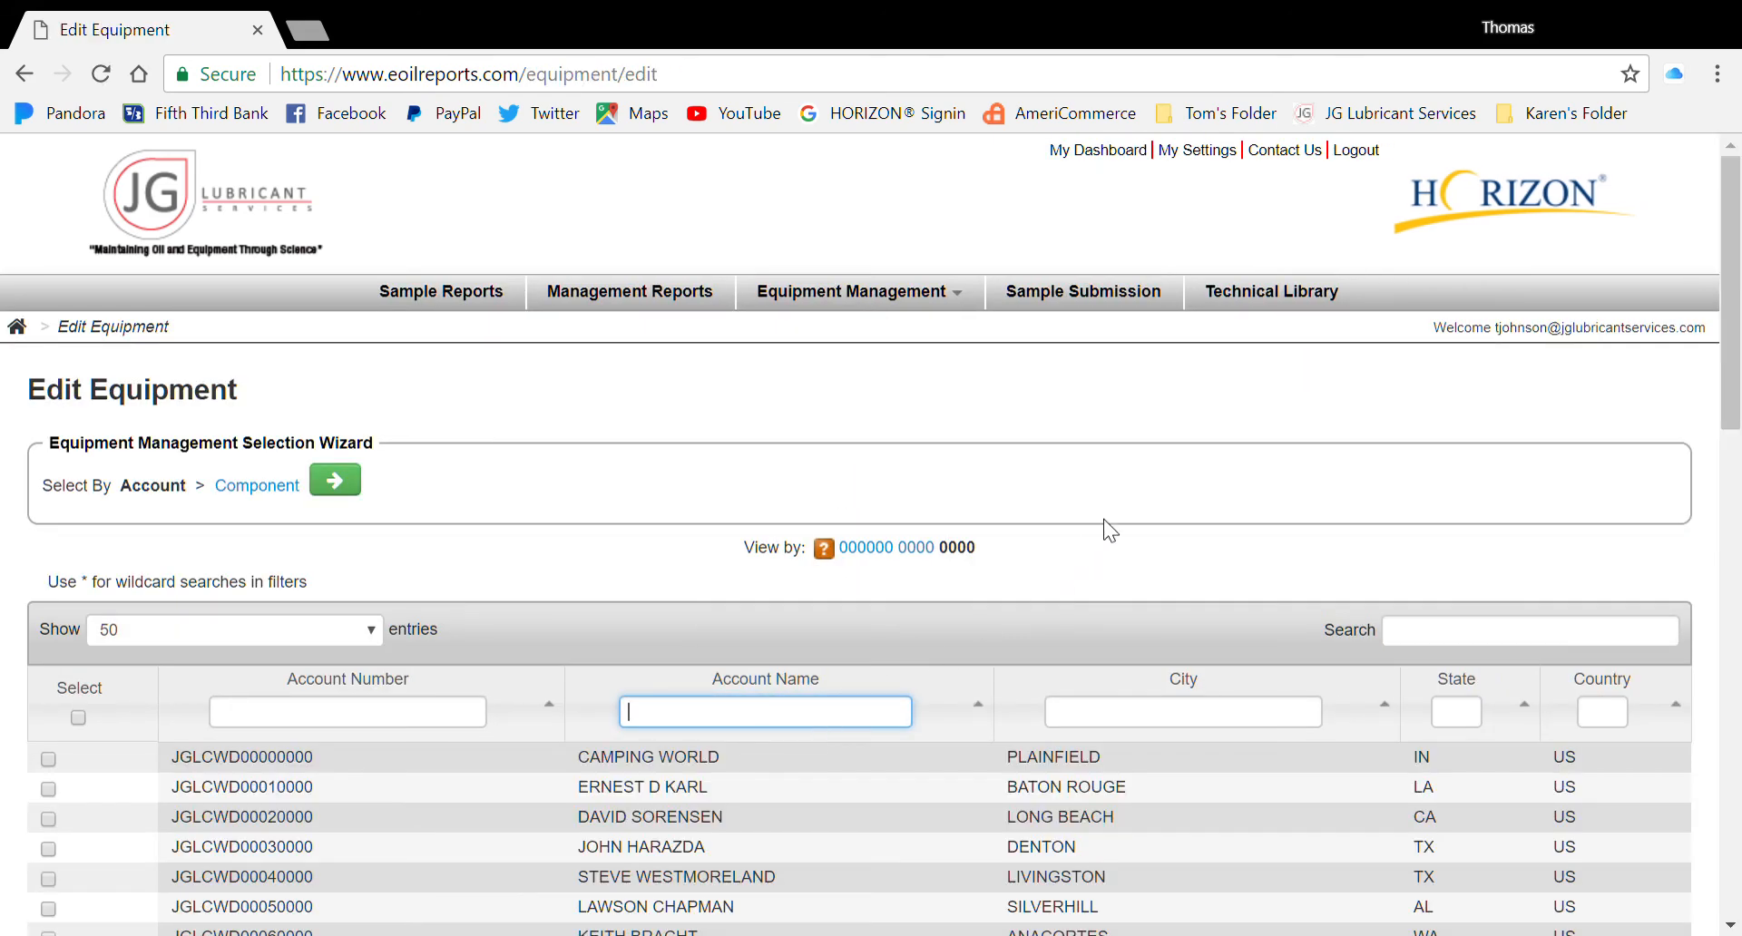
type("JG")
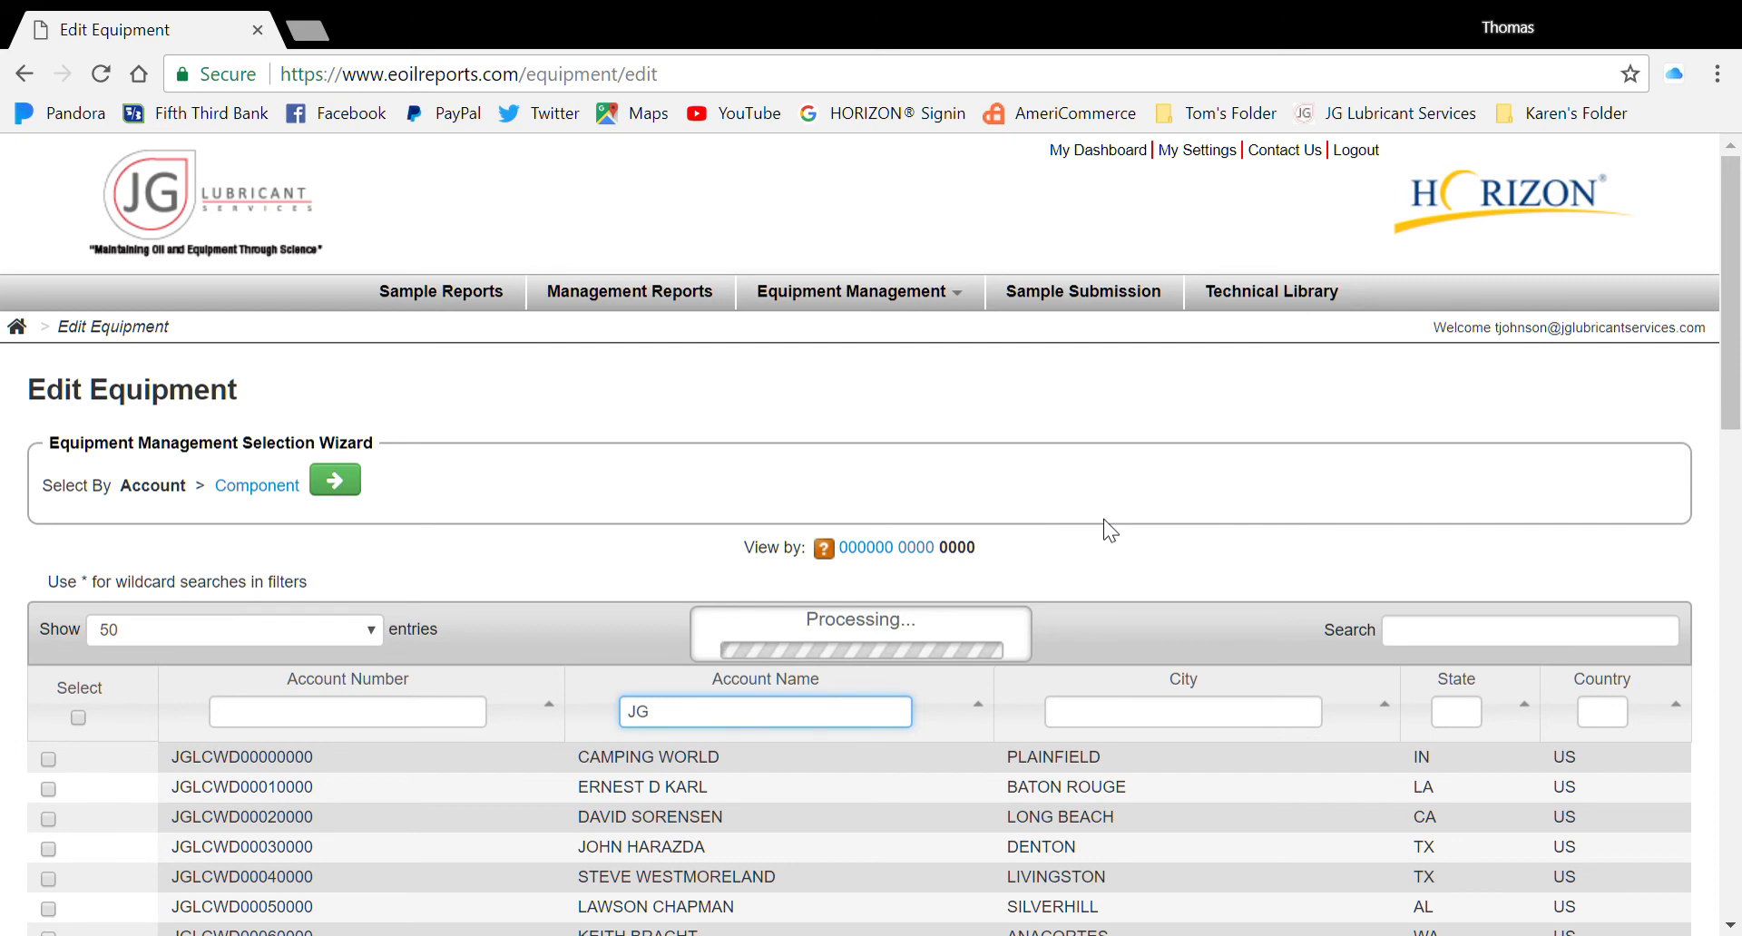
left_click(49, 758)
left_click(334, 480)
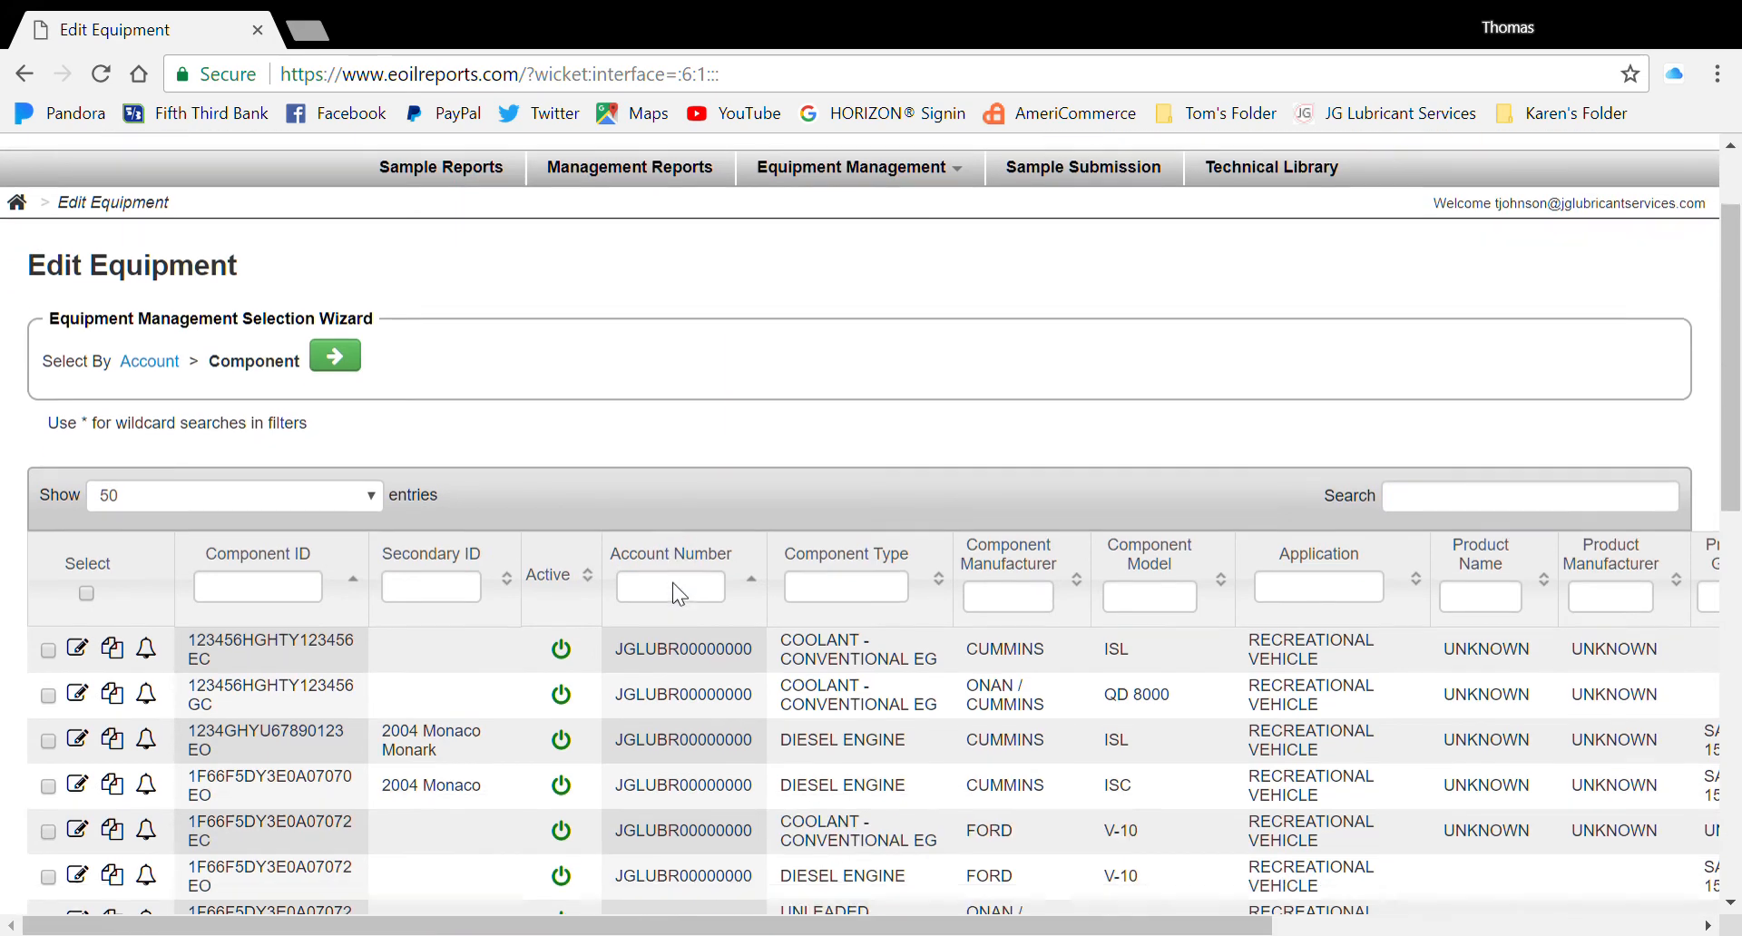
Filter components by type 'COOL' to list 7 coolant components, including 81888TGF999876 EC
scroll(676, 585, "down", 3)
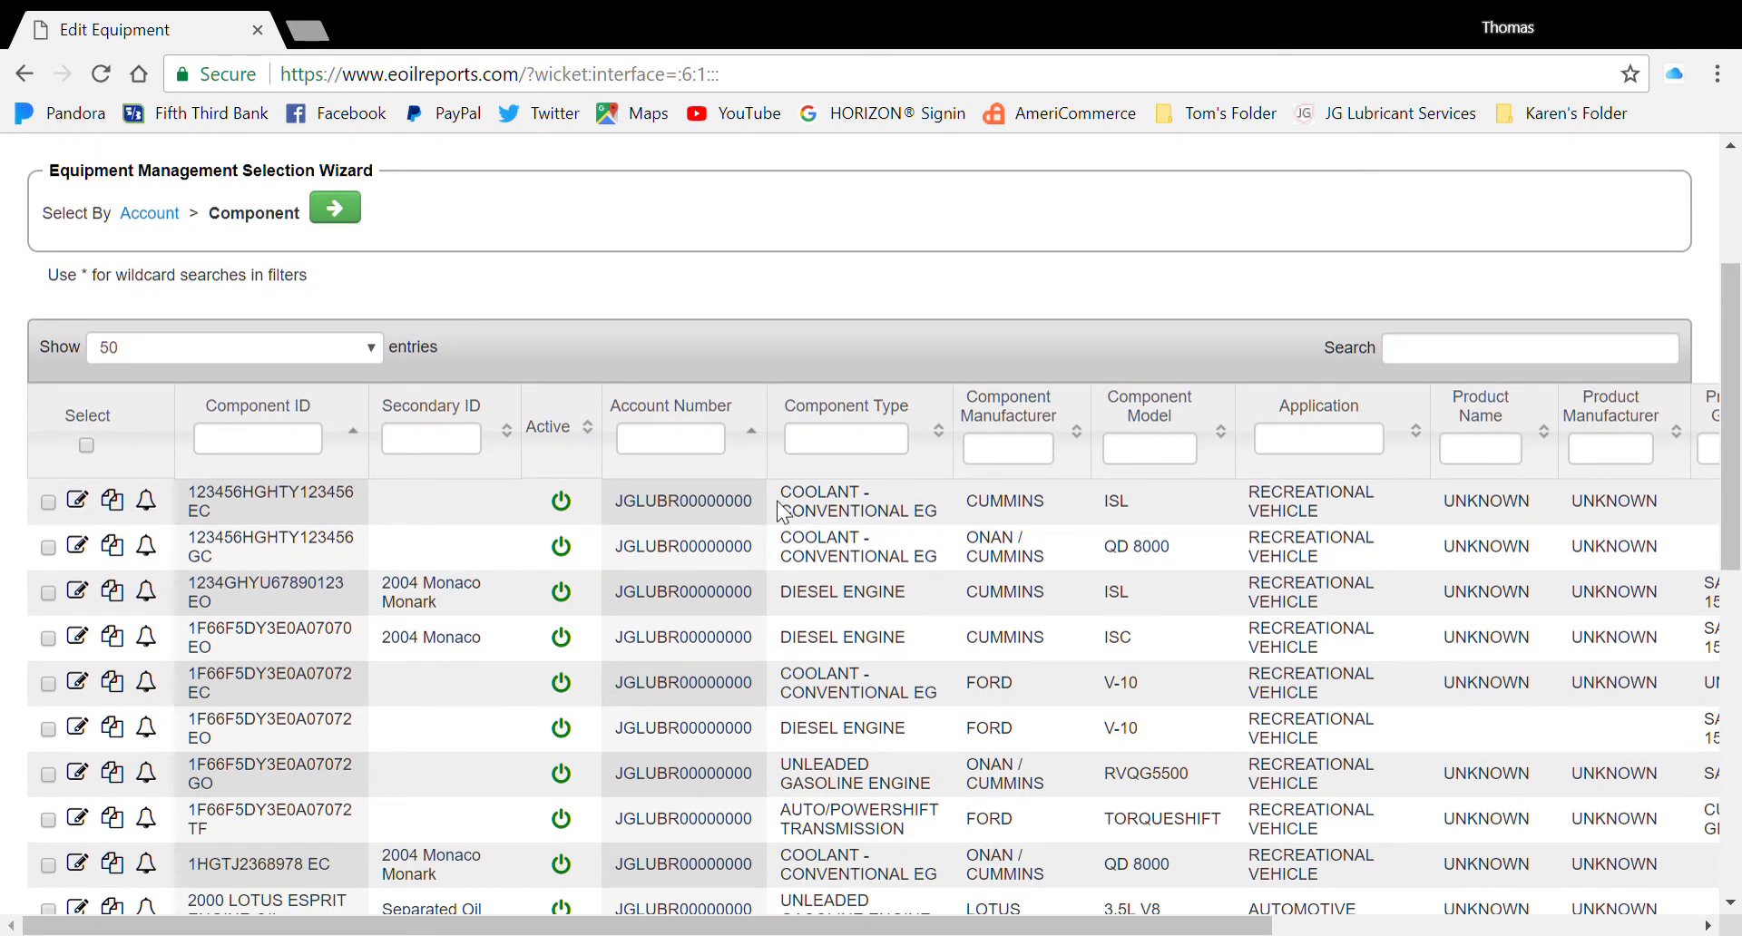
left_click(843, 452)
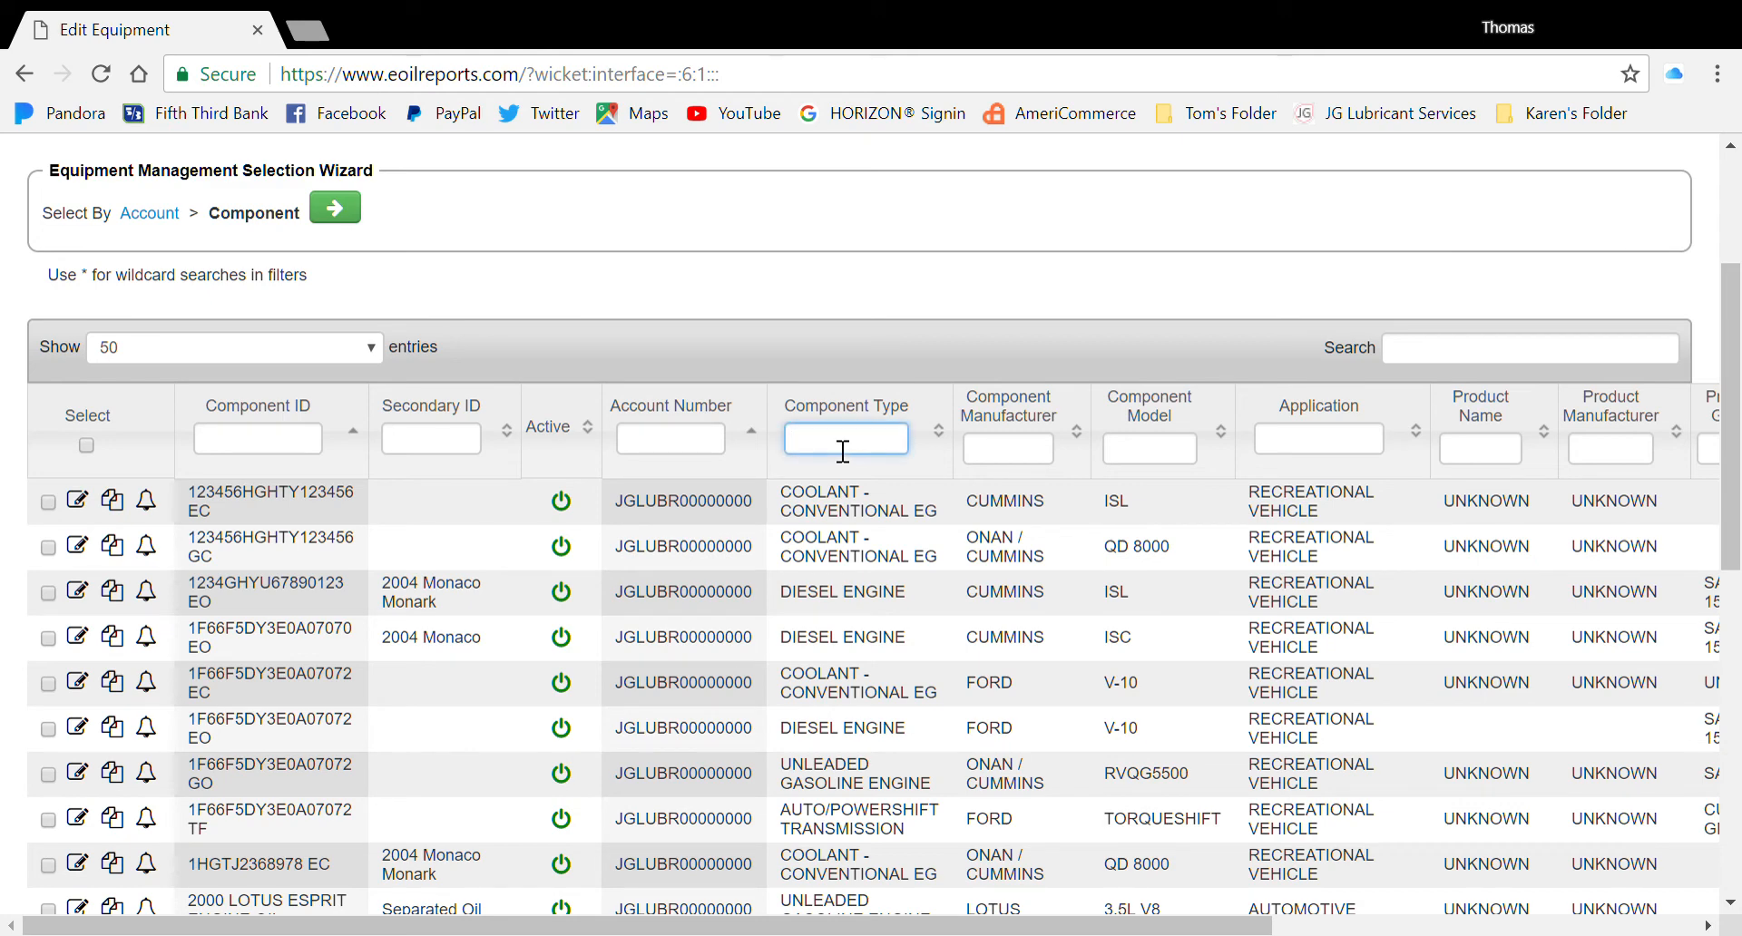
type("COOL")
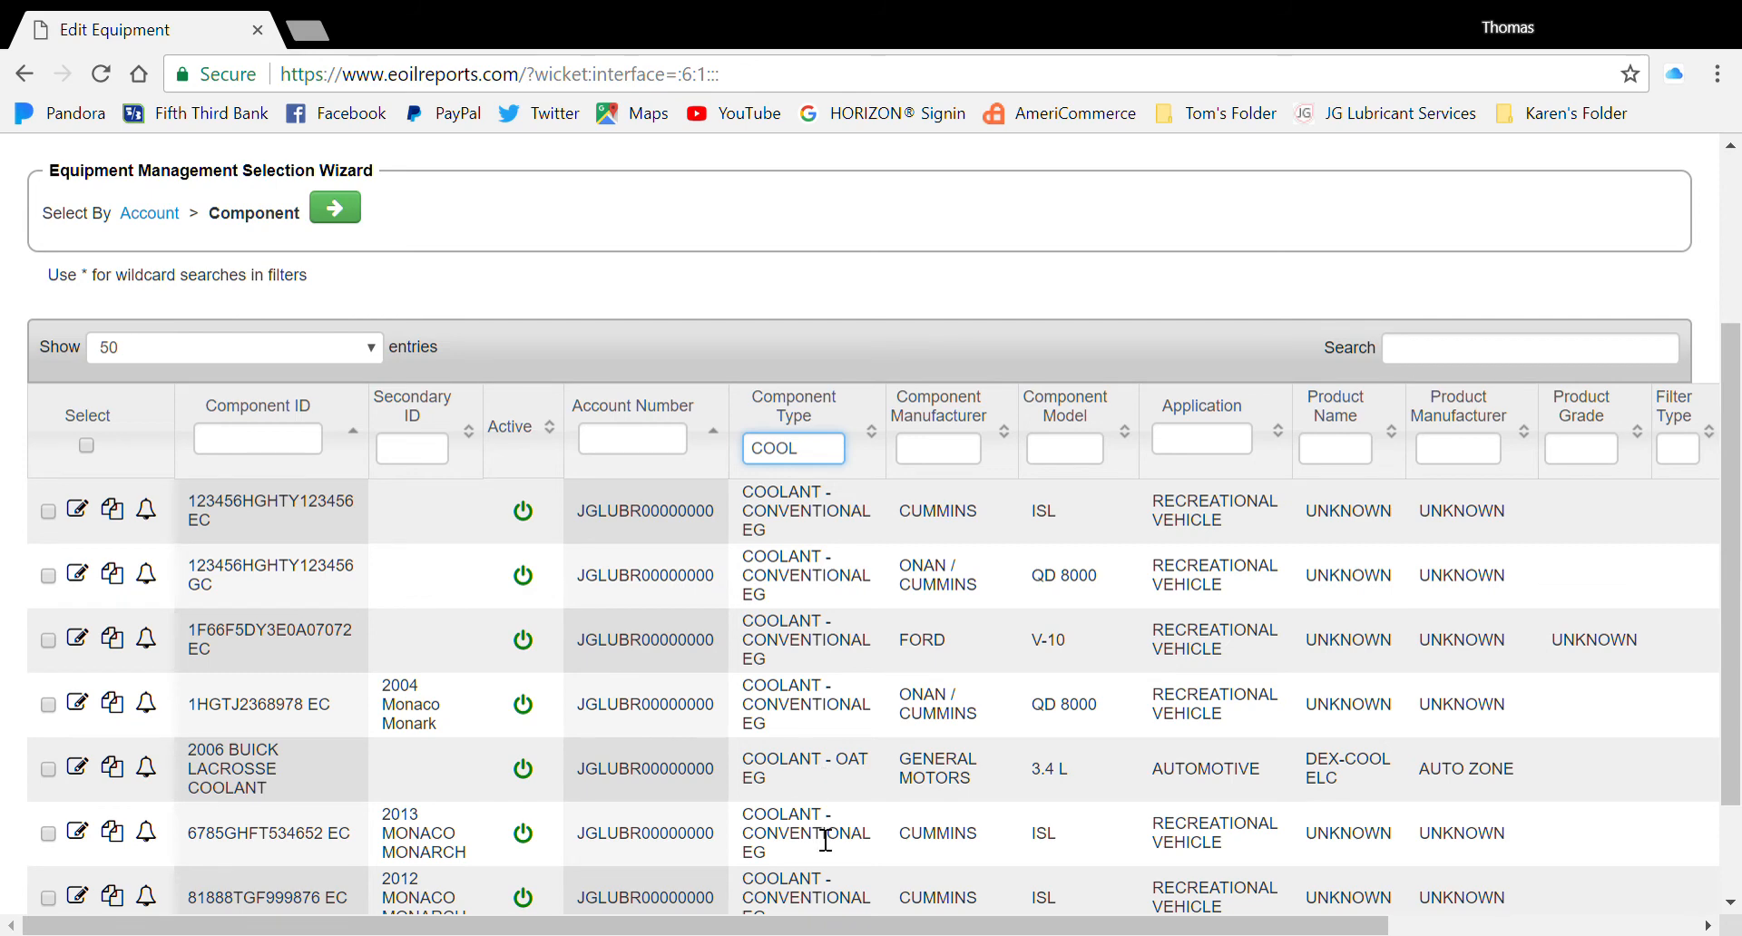
scroll(813, 855, "down", 3)
scroll(813, 826, "up", 3)
scroll(819, 774, "down", 3)
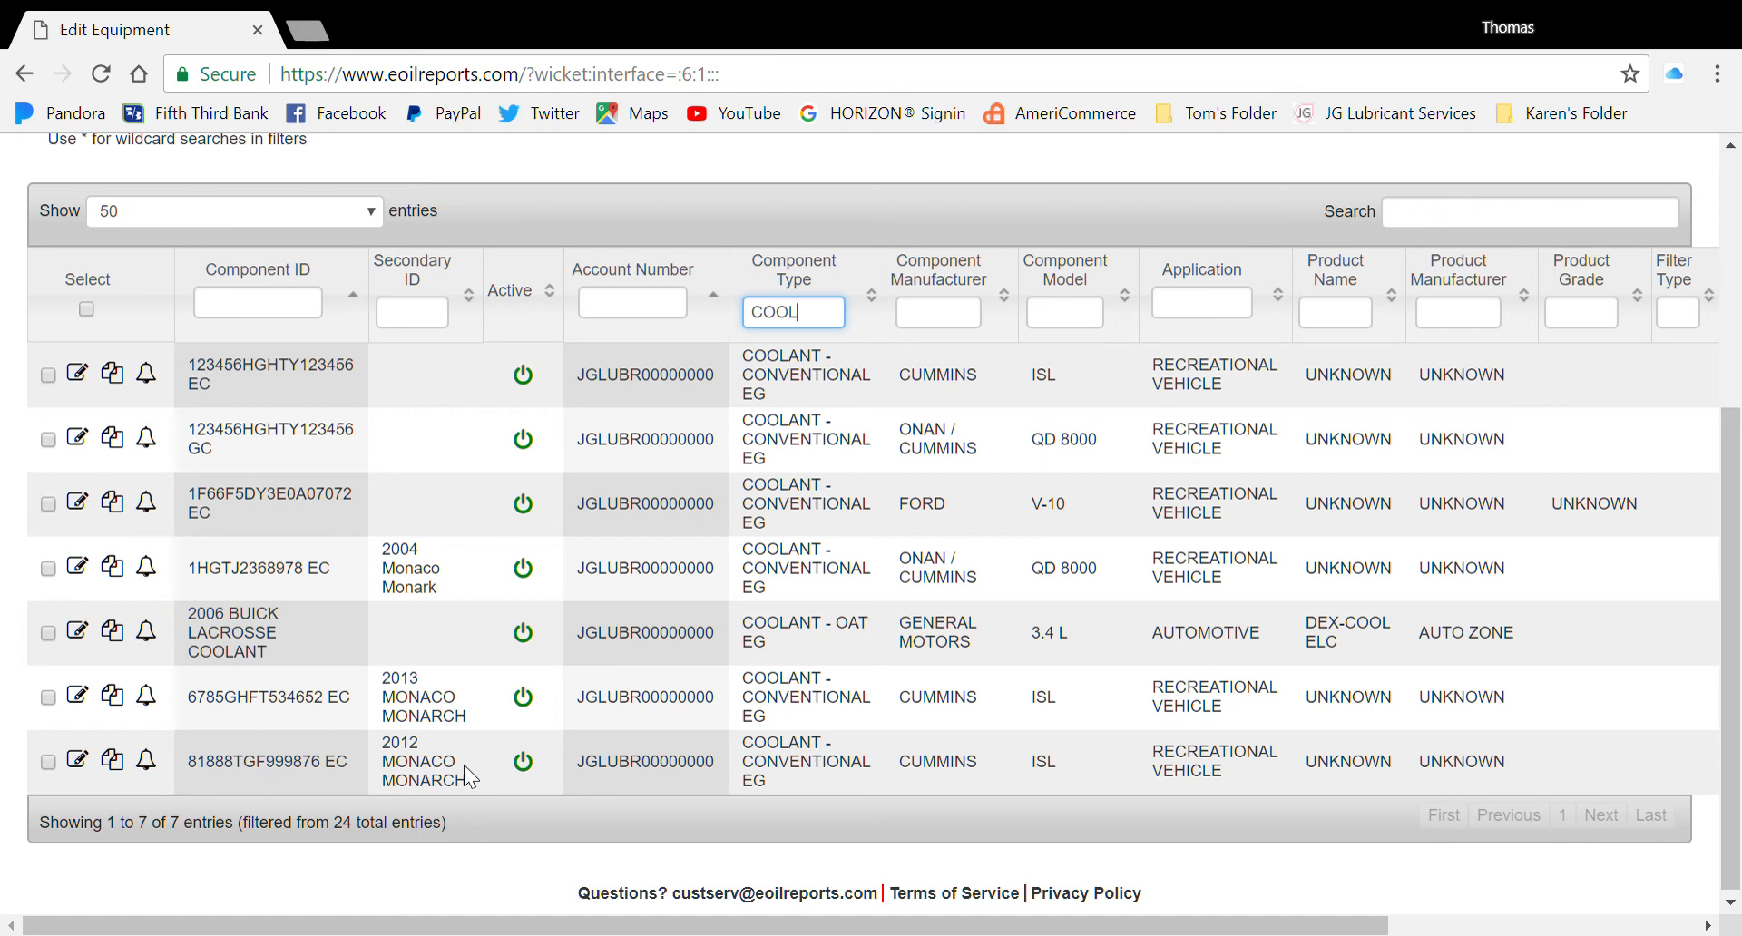
scroll(711, 697, "up", 5)
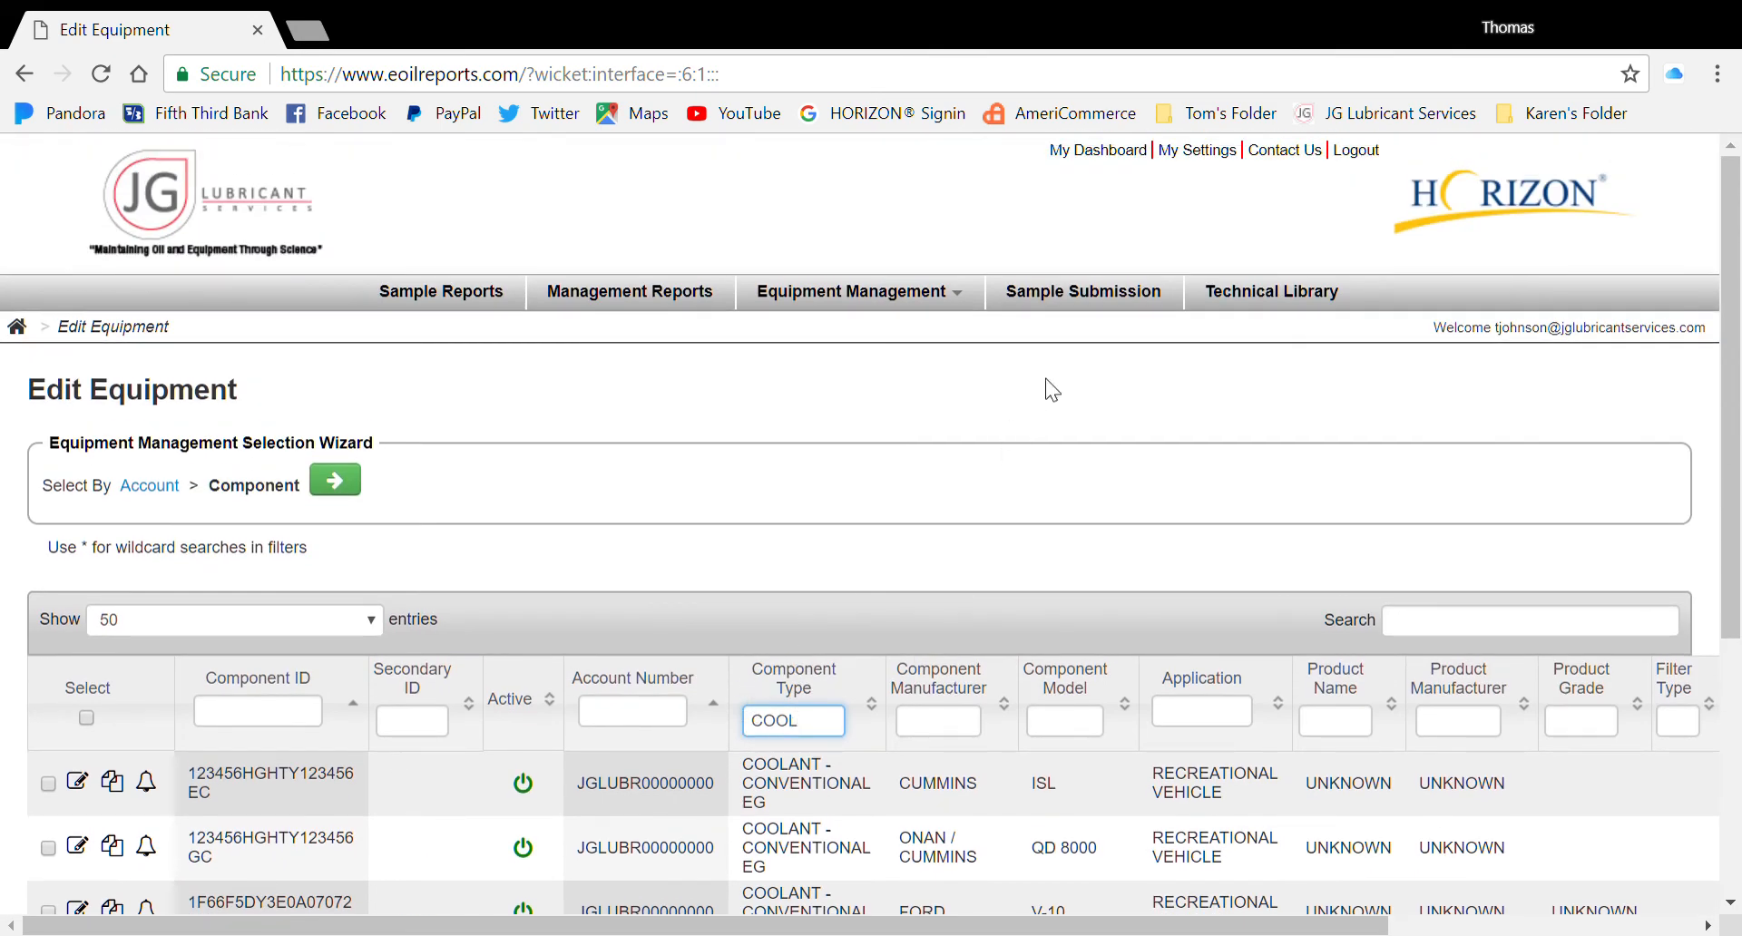
In Sample Submission, filter accounts by 'JG' and select JG LUBRICANT SERVICES, LLC
left_click(1144, 289)
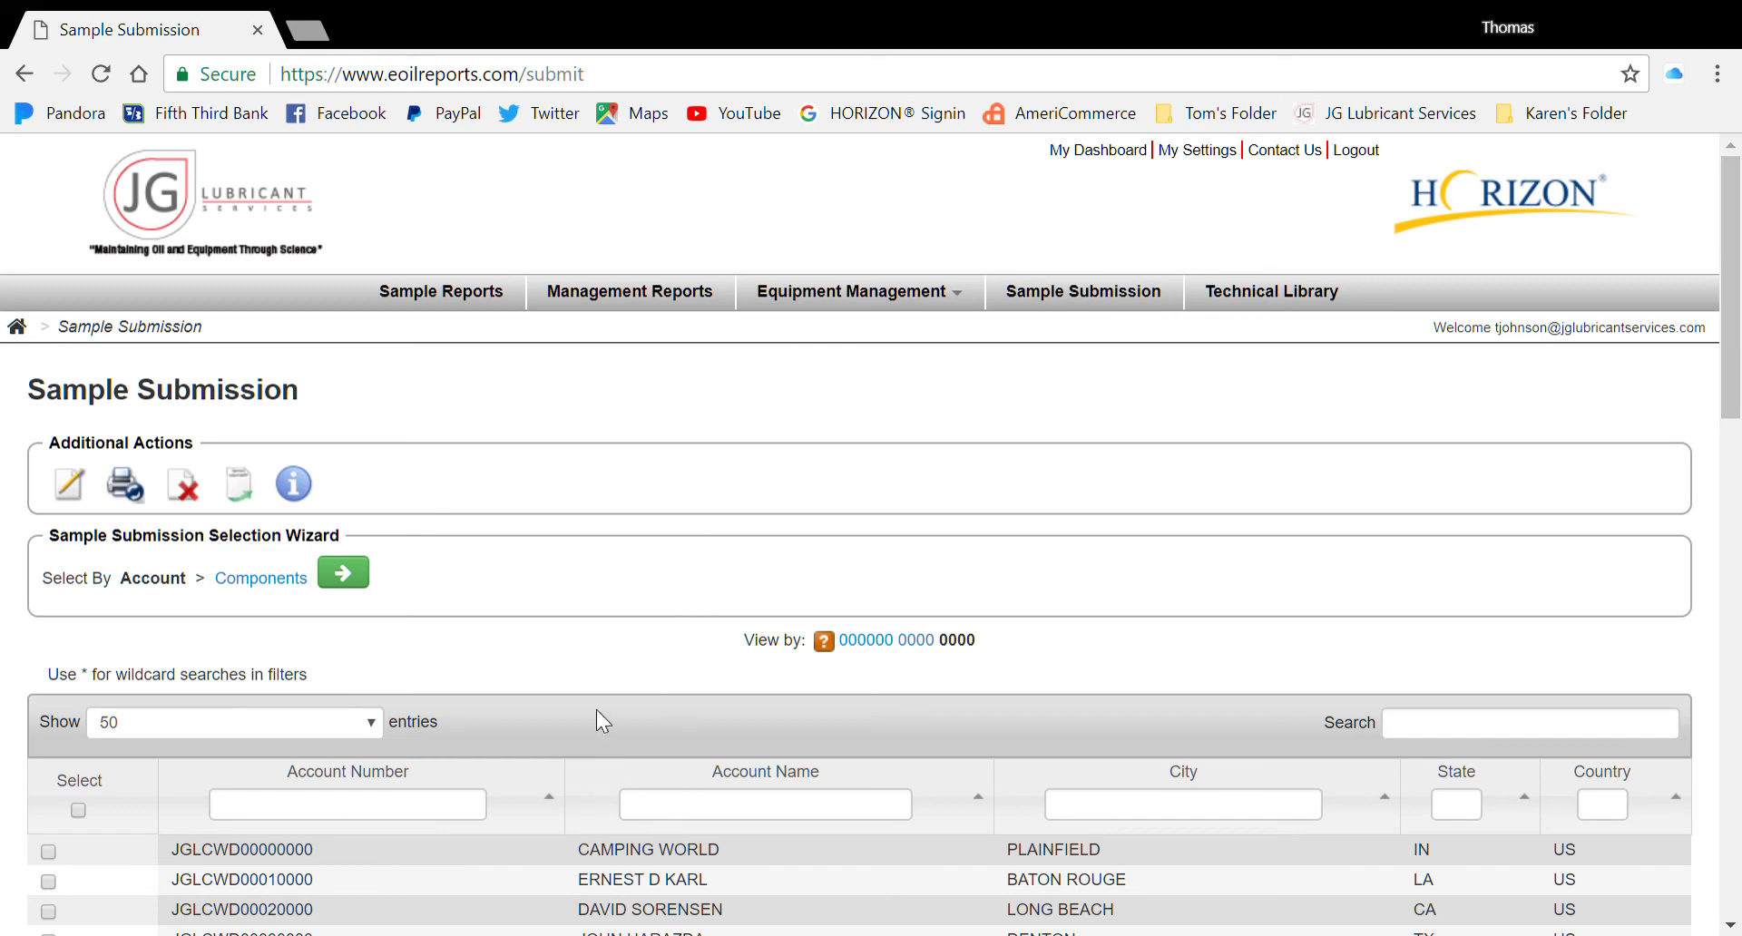
scroll(599, 721, "down", 3)
scroll(607, 726, "down", 1)
scroll(603, 717, "up", 5)
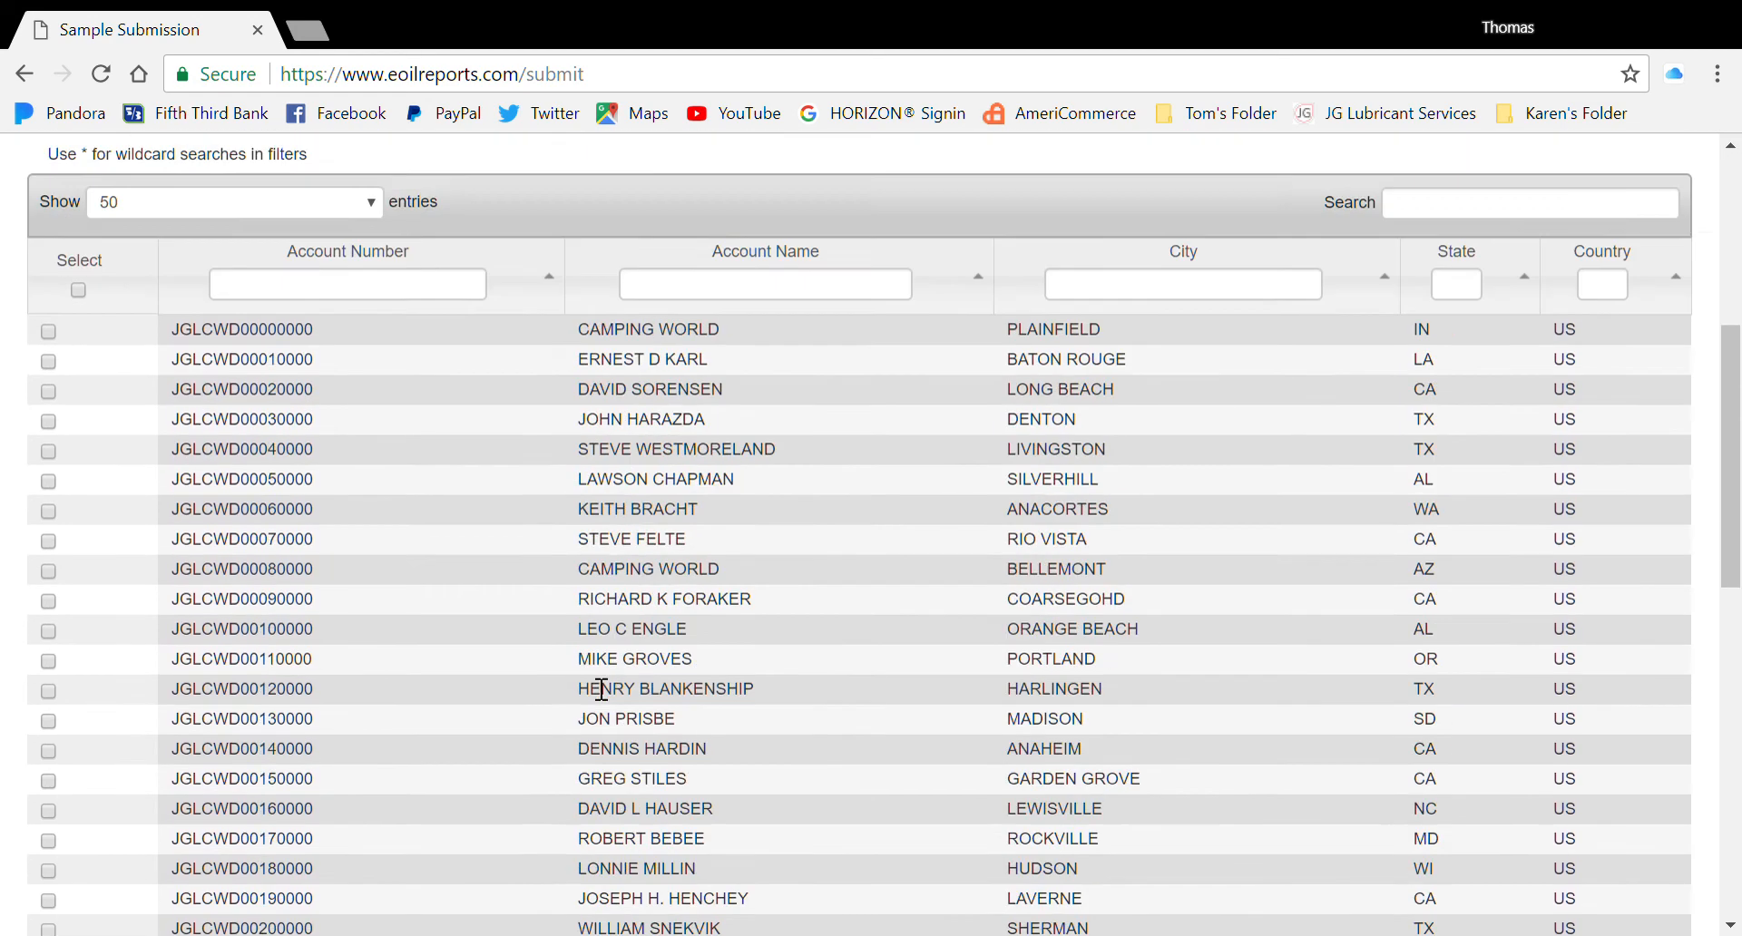
left_click(681, 671)
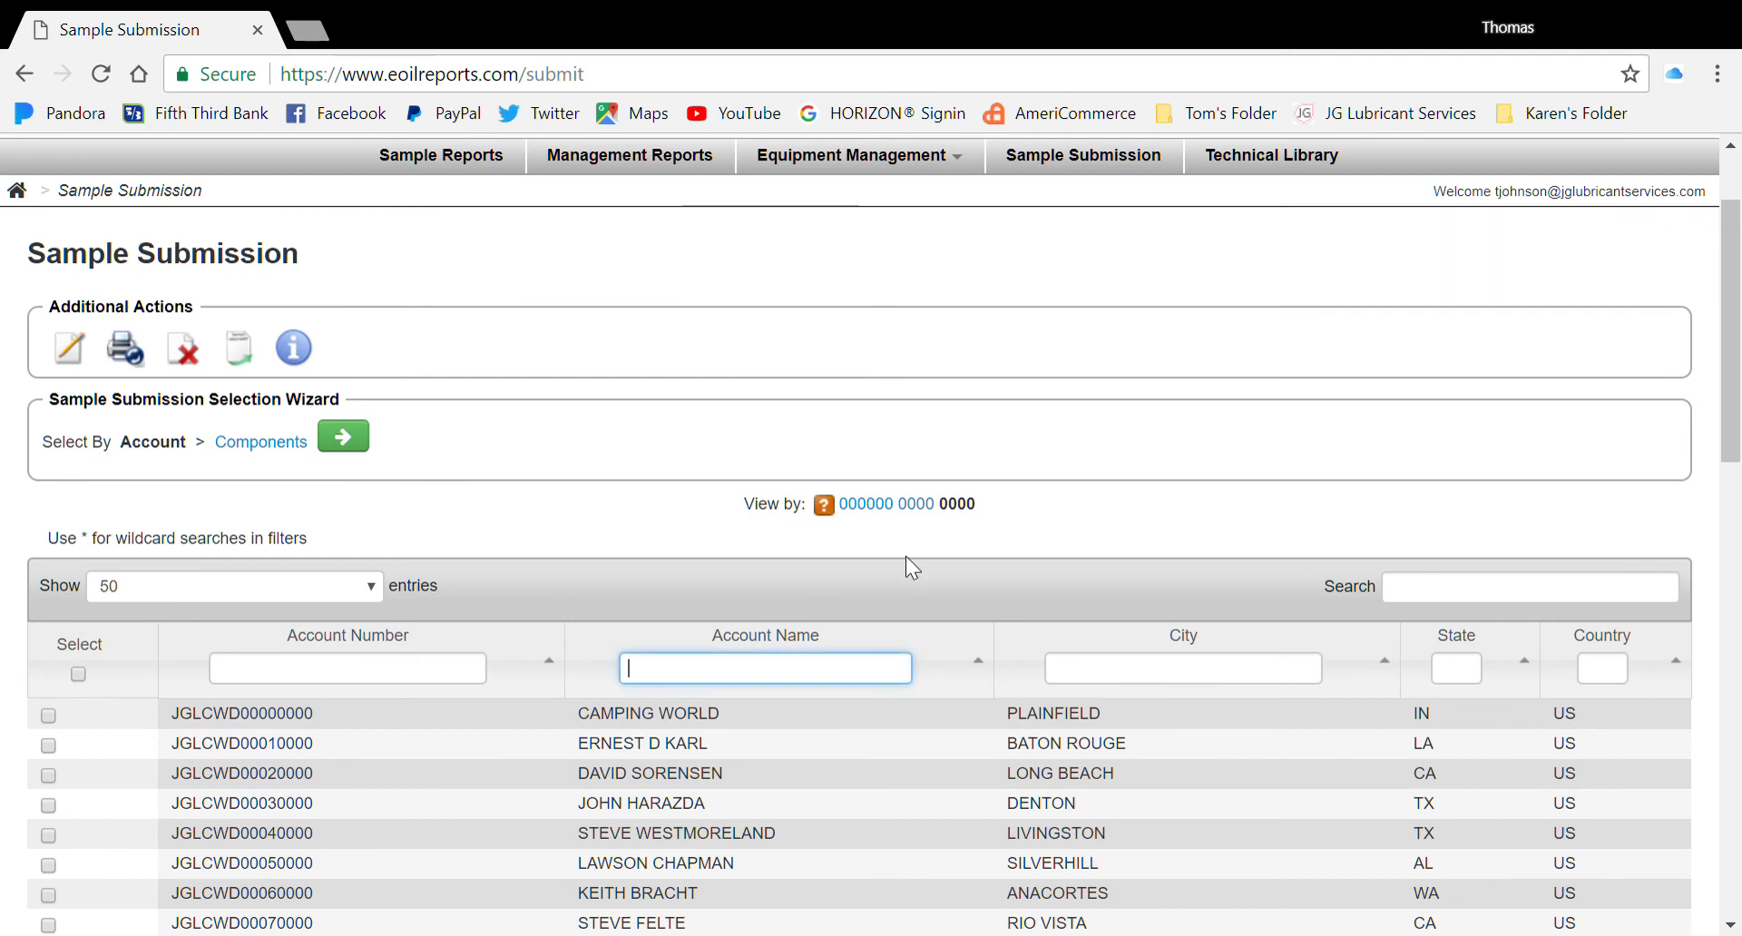
type("JG")
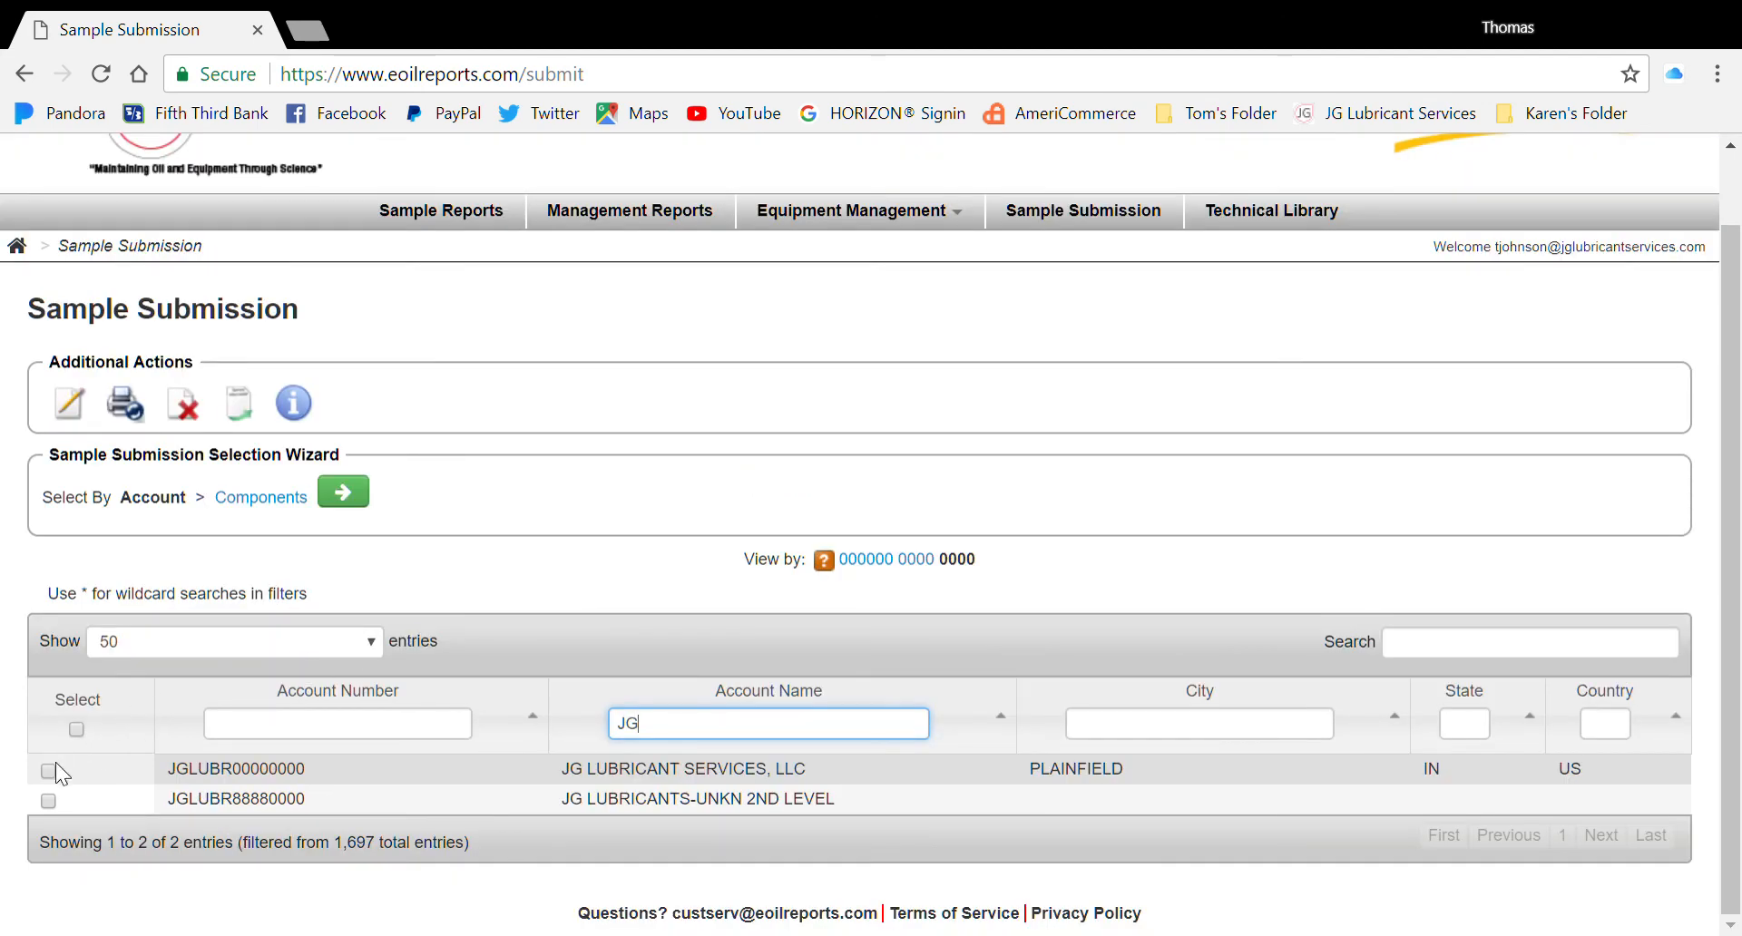
left_click(48, 770)
left_click(341, 506)
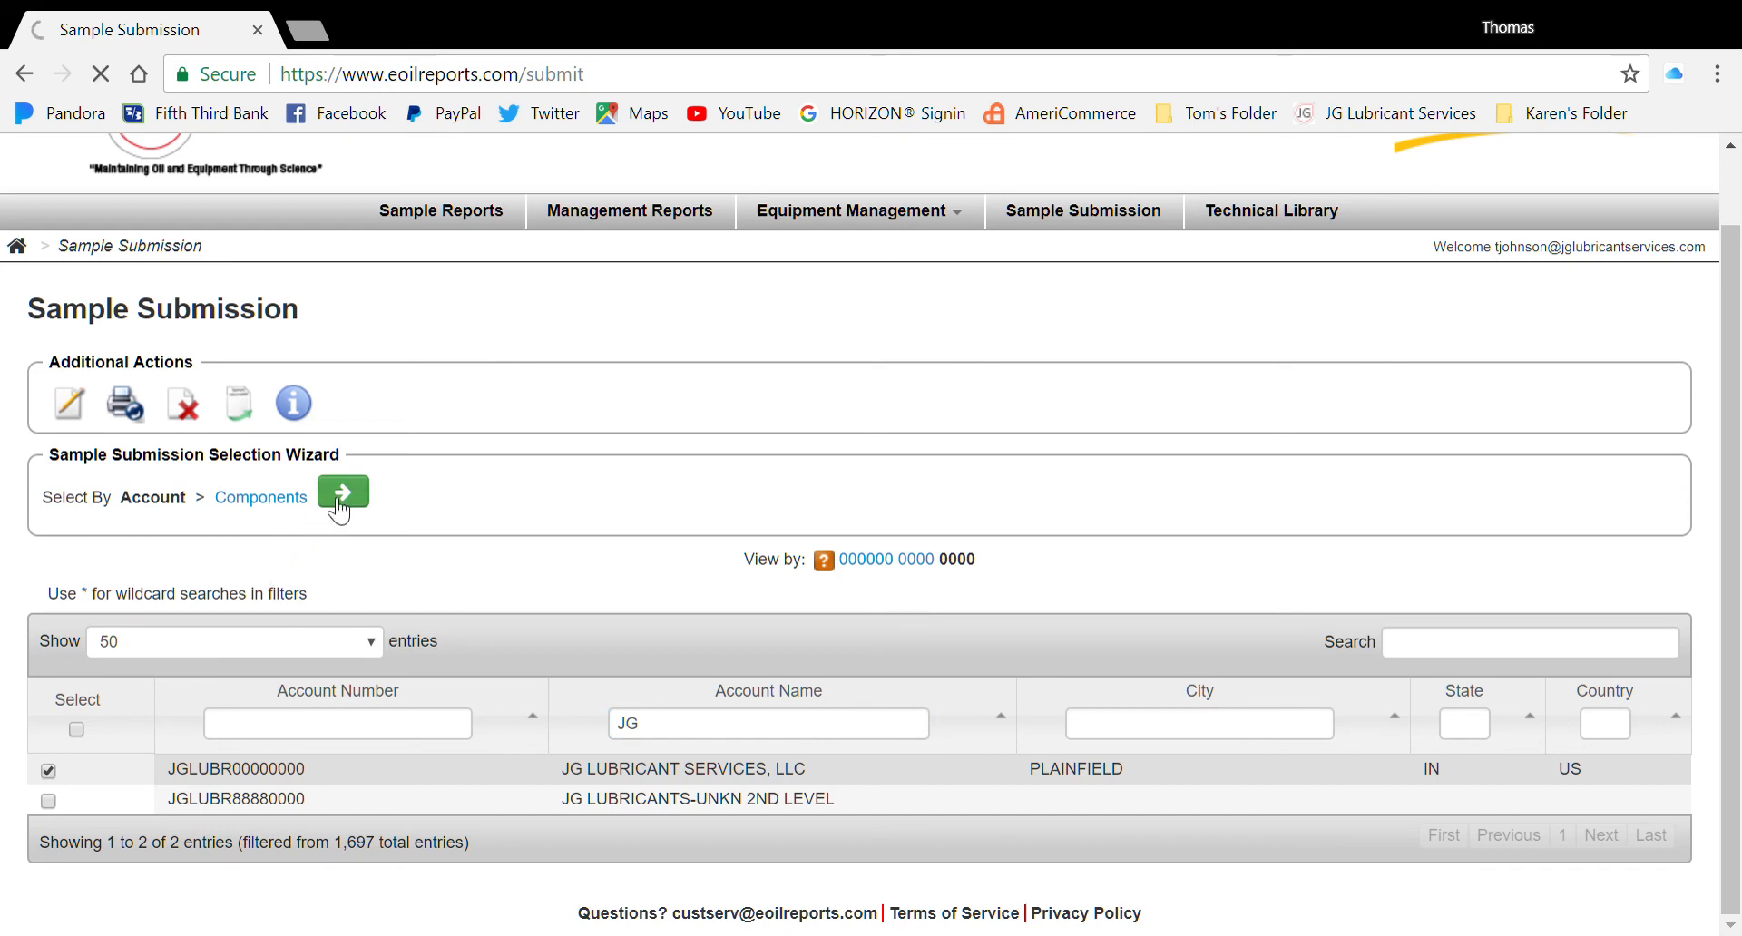
Filter components by type 'COOL' and open the sample form for the 2012 Monaco Monarch coolant component
scroll(704, 505, "down", 5)
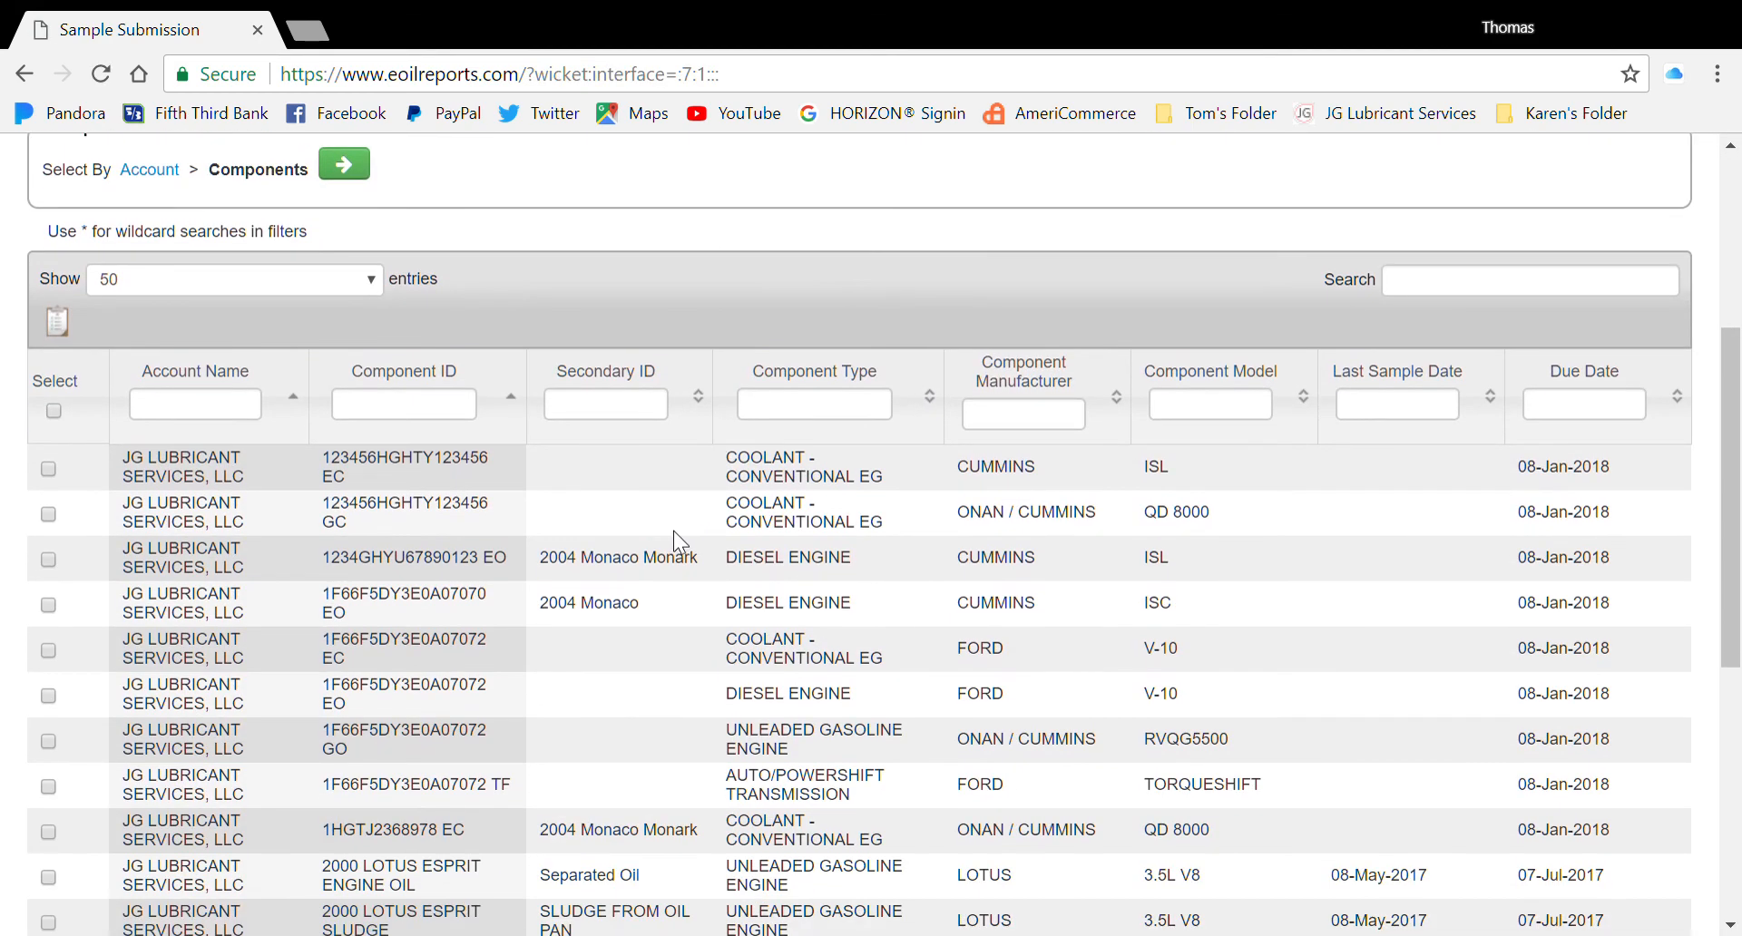
scroll(673, 531, "down", 2)
left_click(791, 271)
type("COOL")
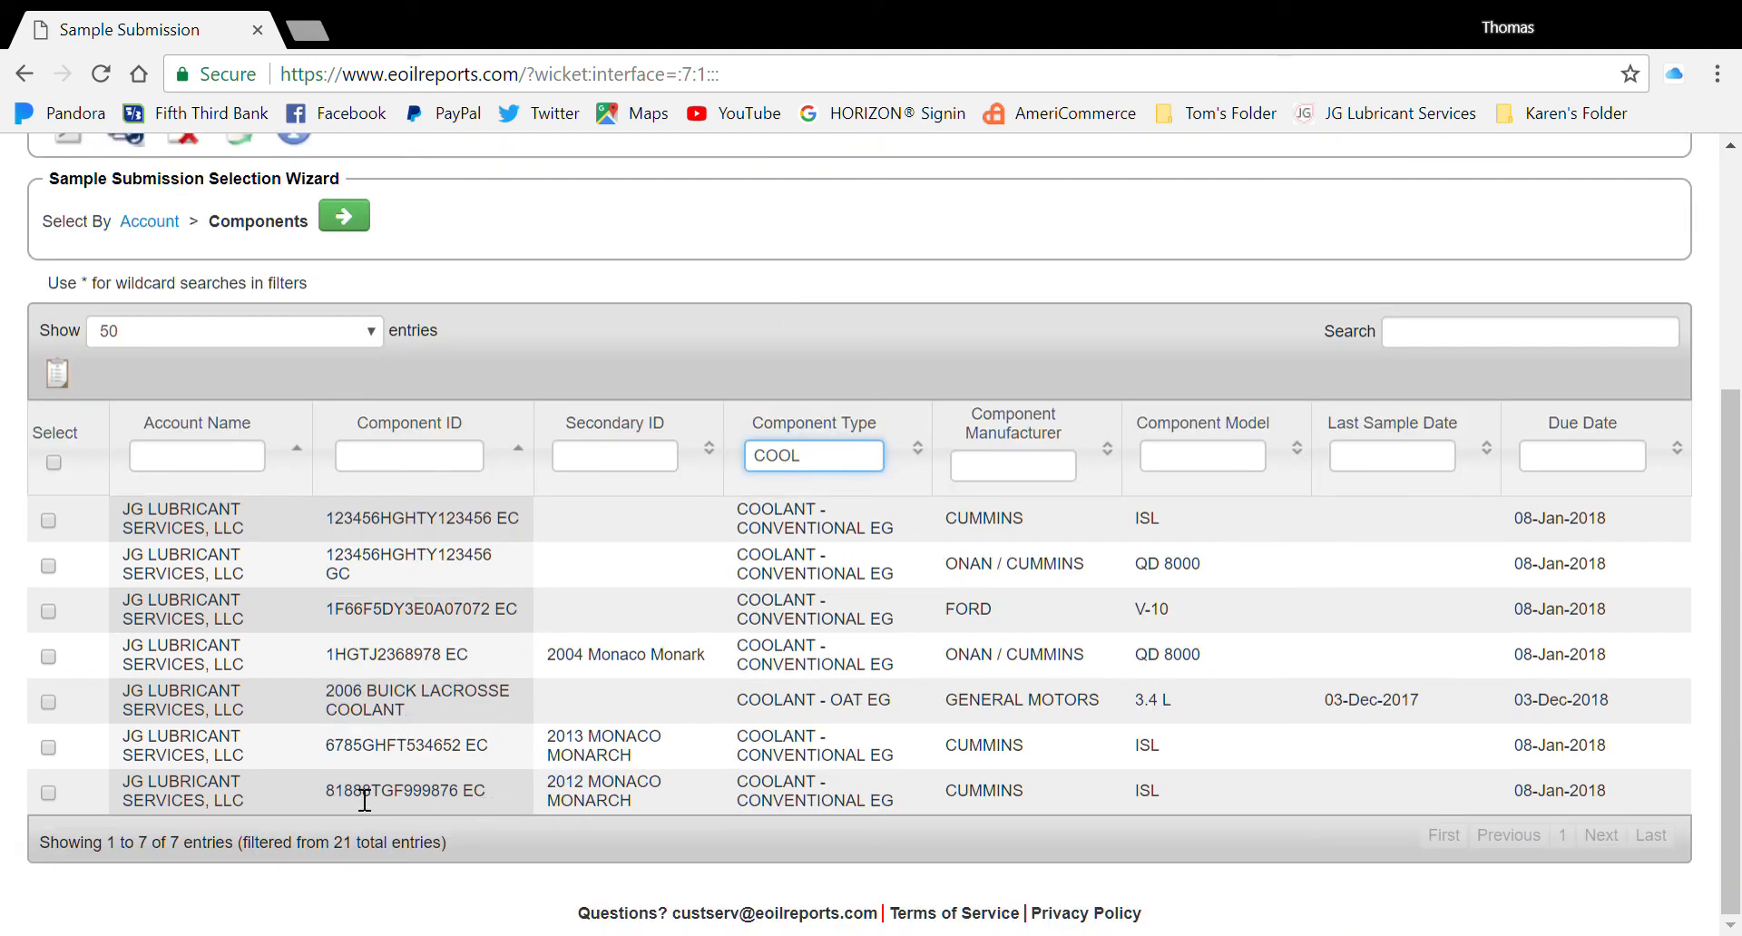
left_click(50, 794)
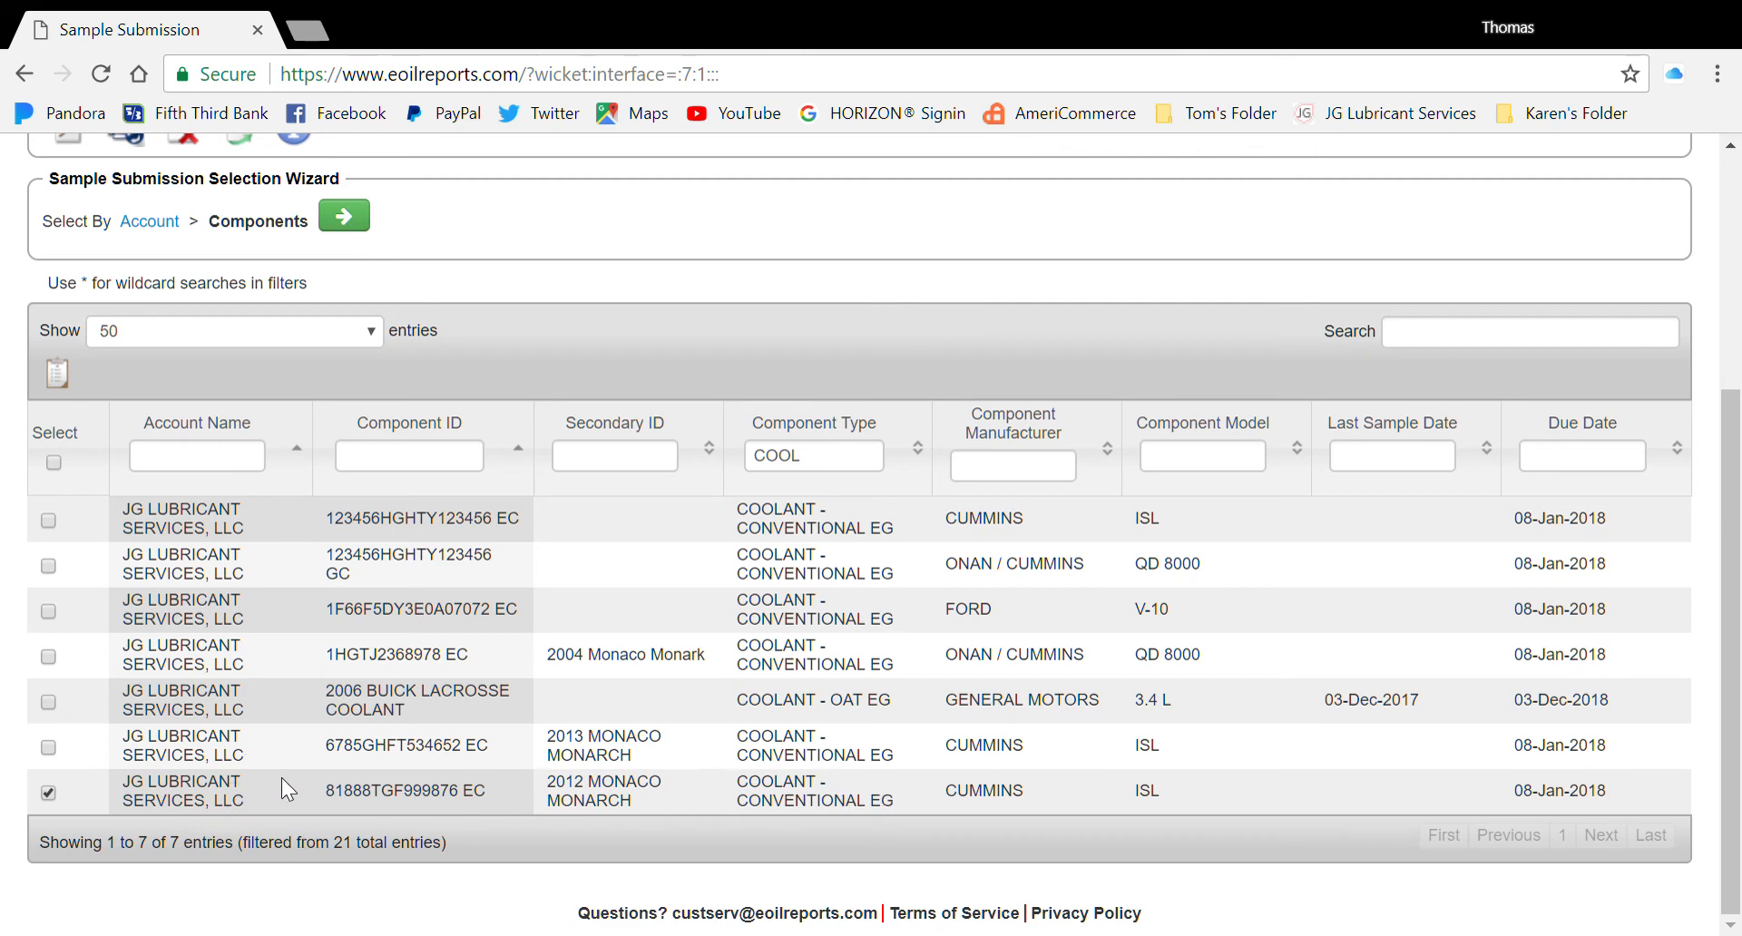
left_click(344, 217)
scroll(1320, 481, "down", 2)
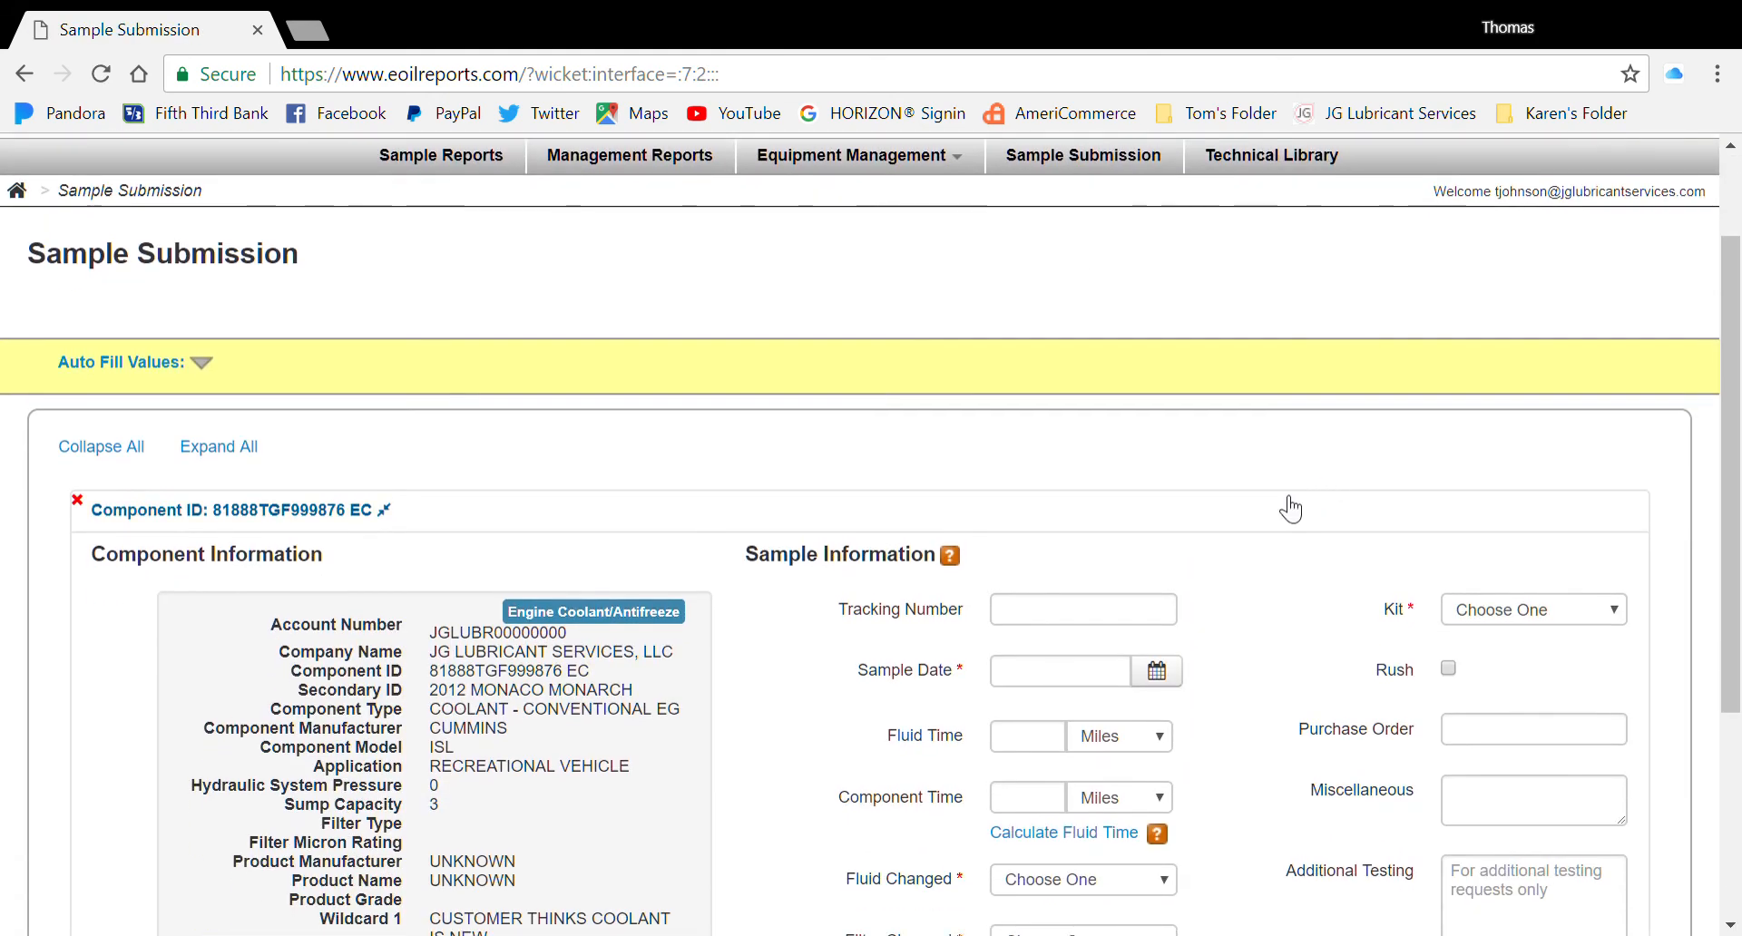
scroll(1289, 508, "down", 2)
scroll(1279, 496, "down", 2)
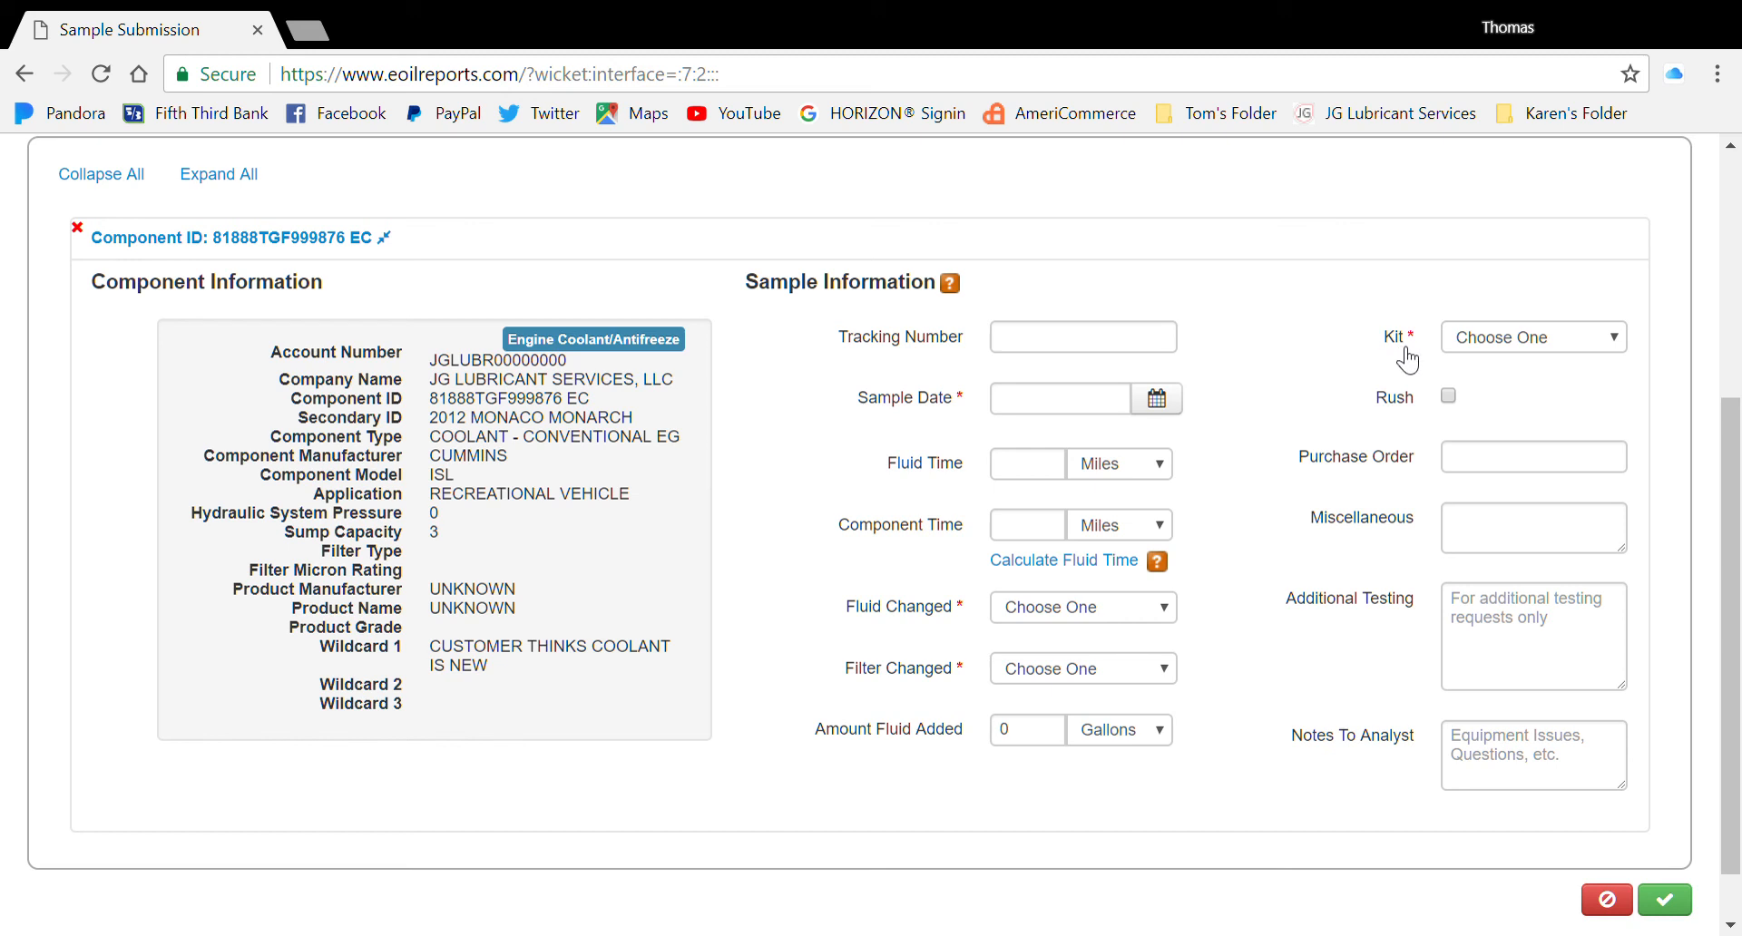
left_click(1625, 343)
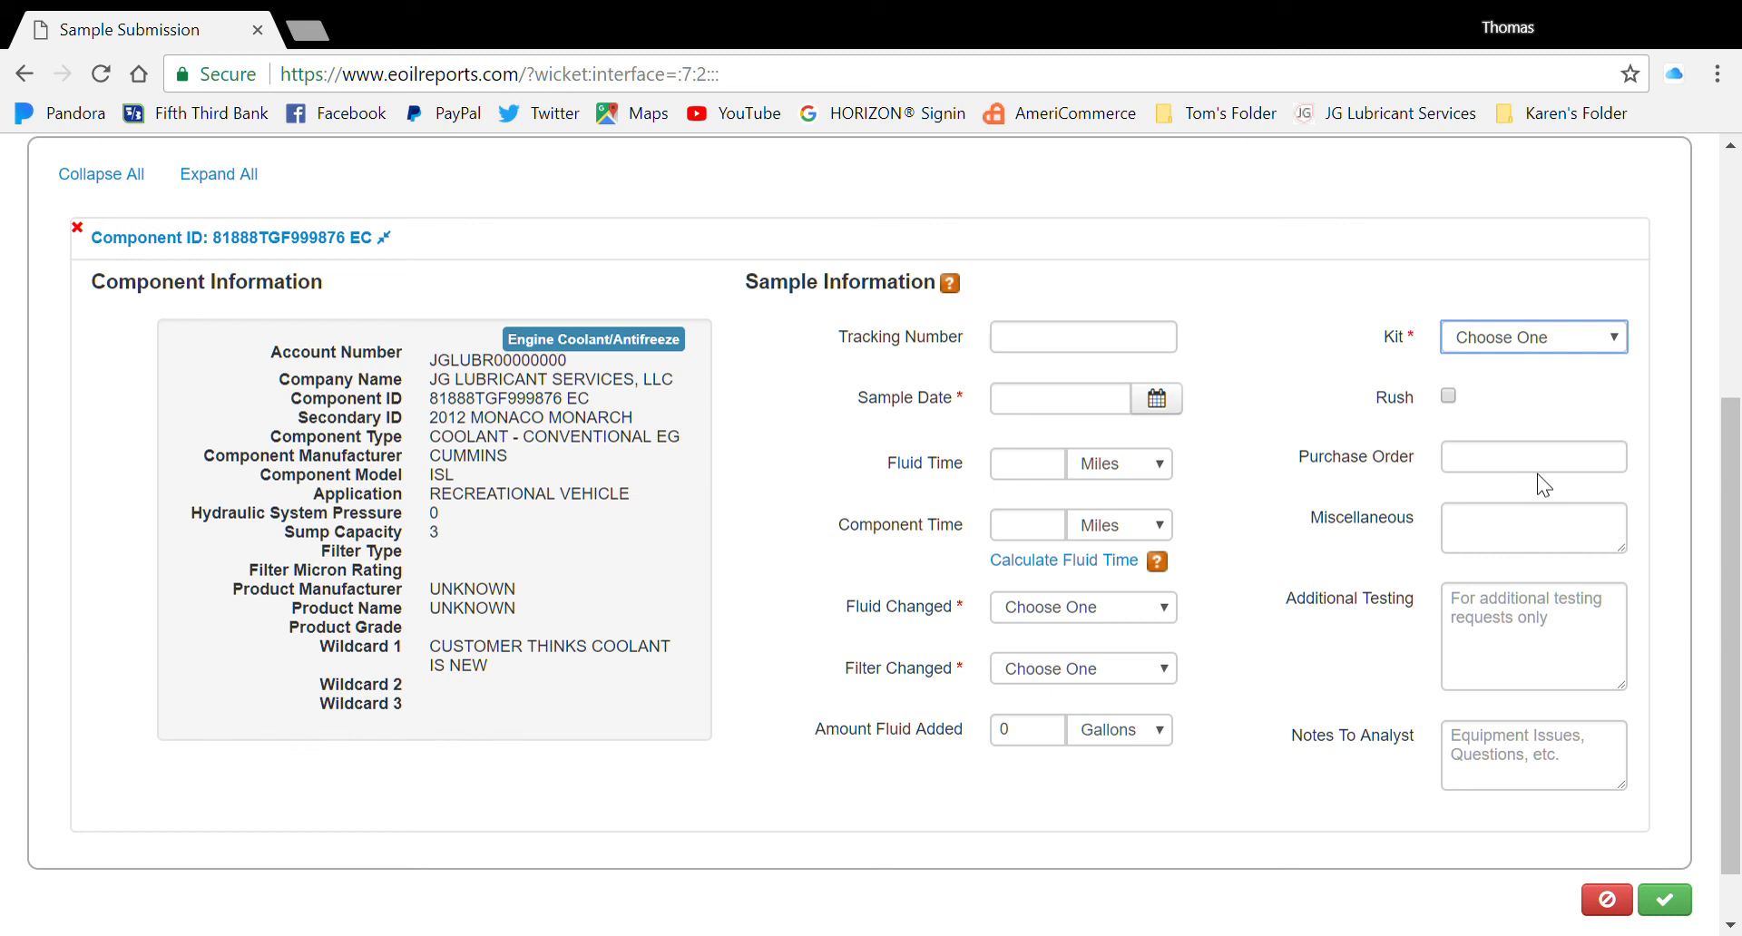
left_click(1310, 386)
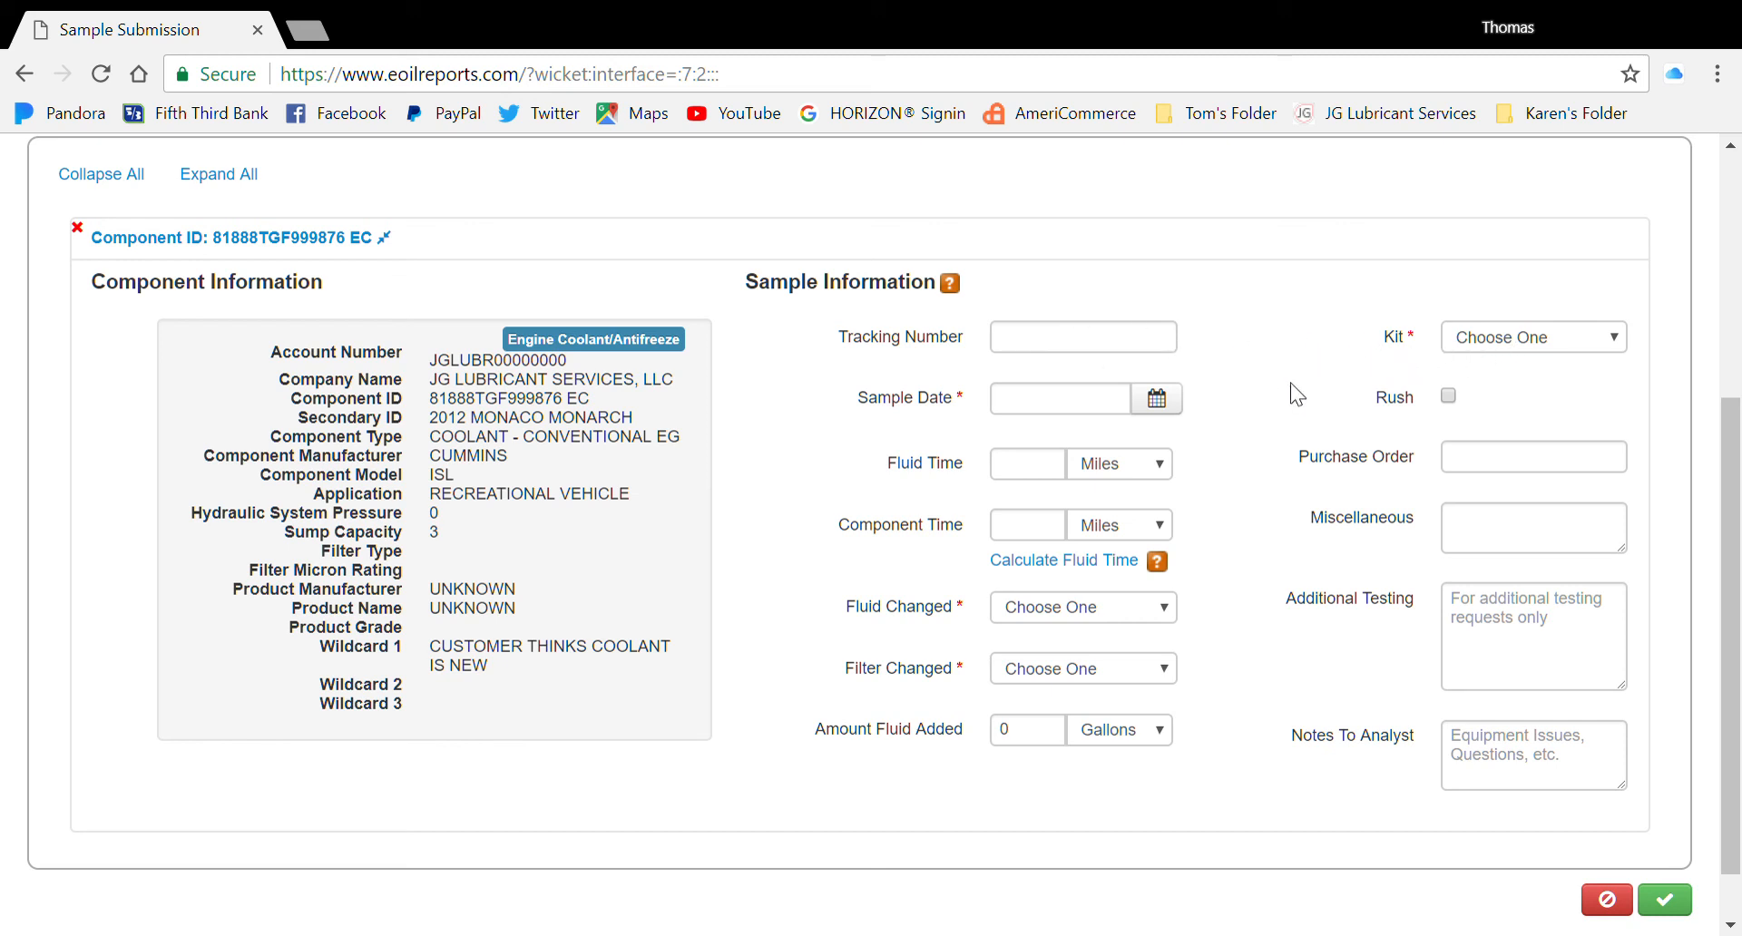
Set Sample Date to 01/07/2018 and Component Time to 45000 miles
left_click(1179, 399)
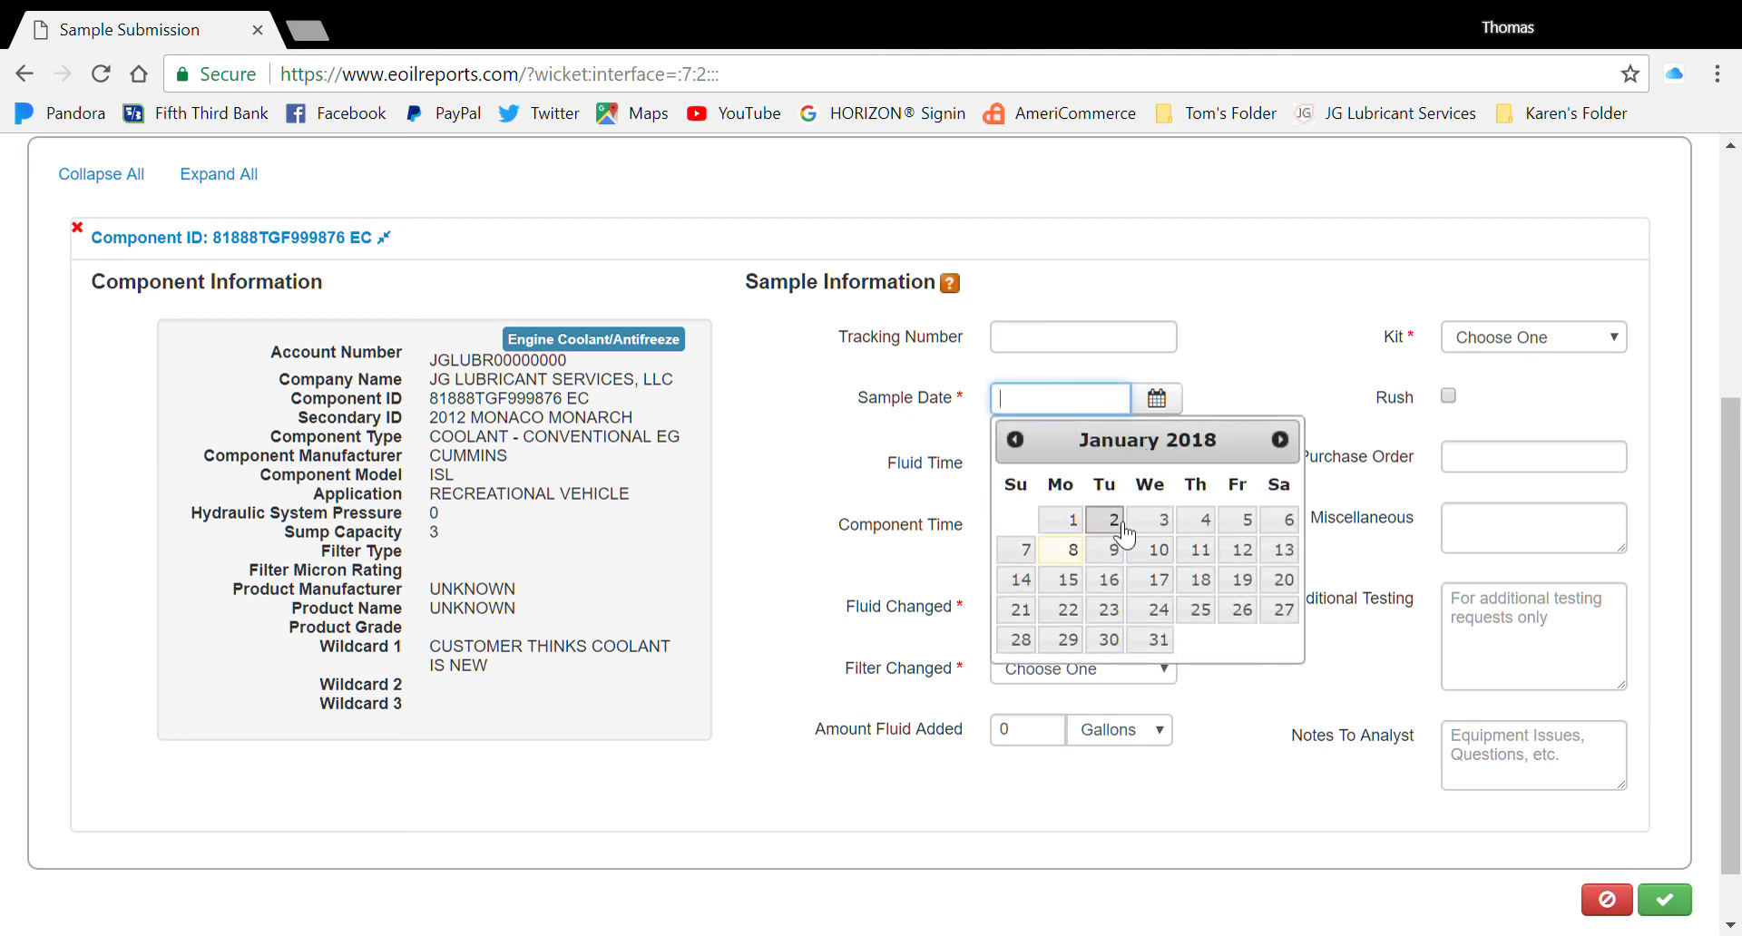
left_click(1020, 550)
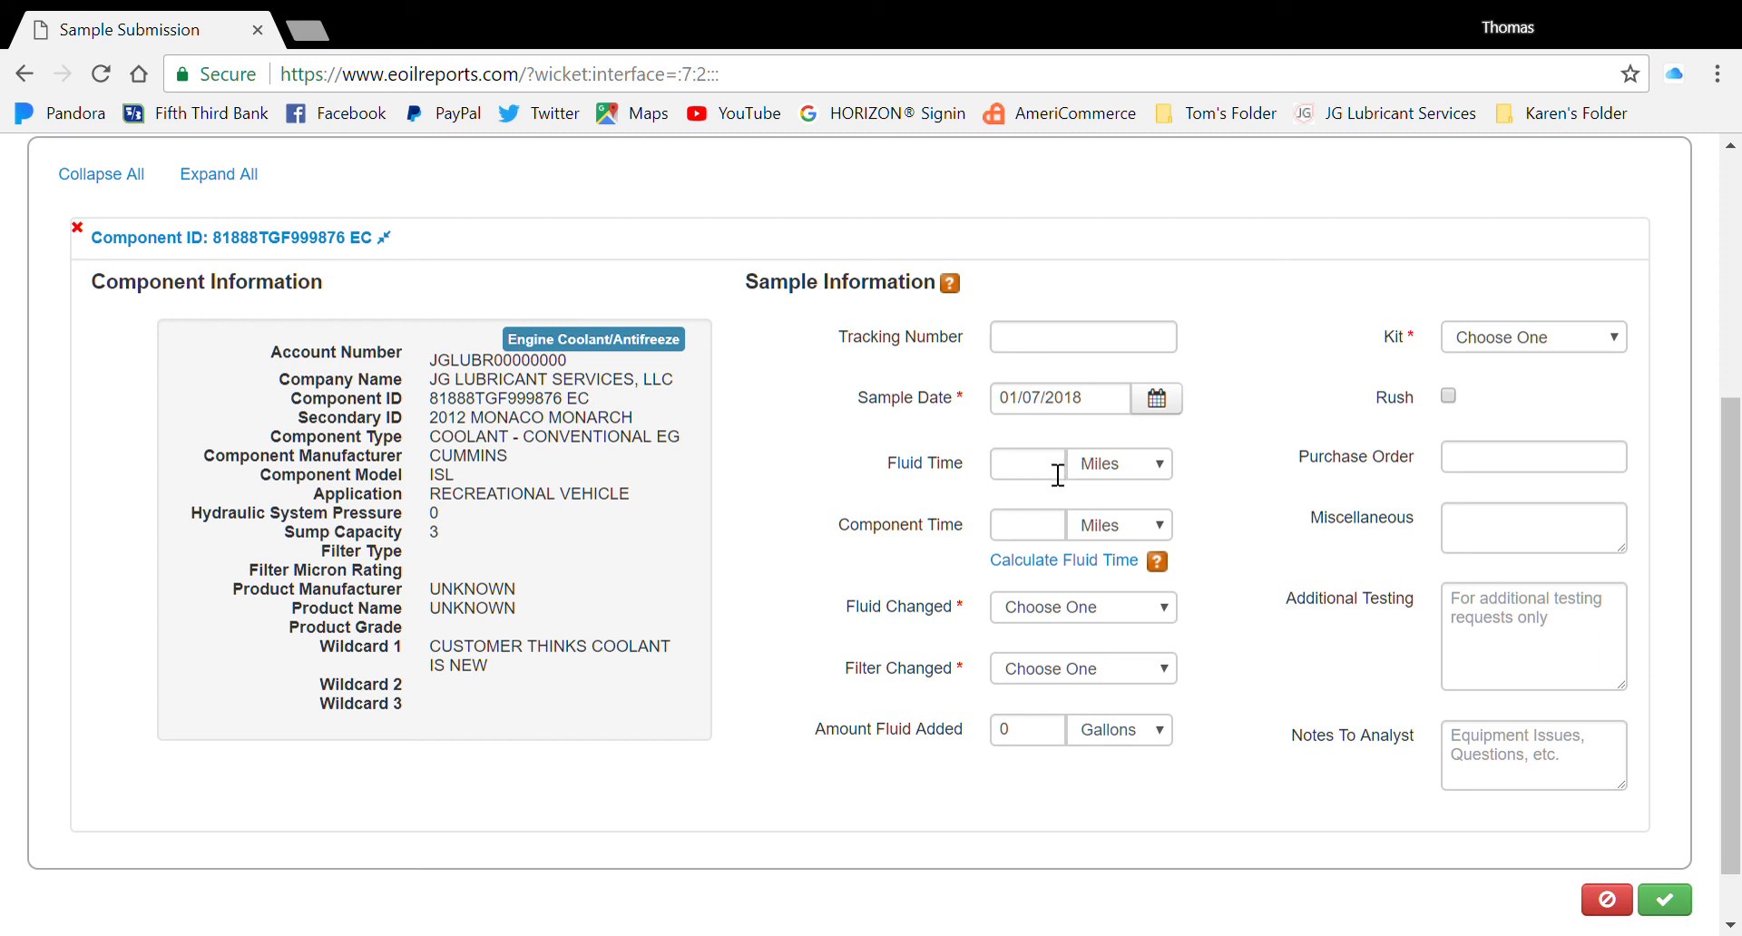
left_click(1170, 474)
left_click(1053, 532)
type("45000")
left_click(1252, 544)
Set both Fluid Changed and Filter Changed to No
left_click(1175, 609)
key("n")
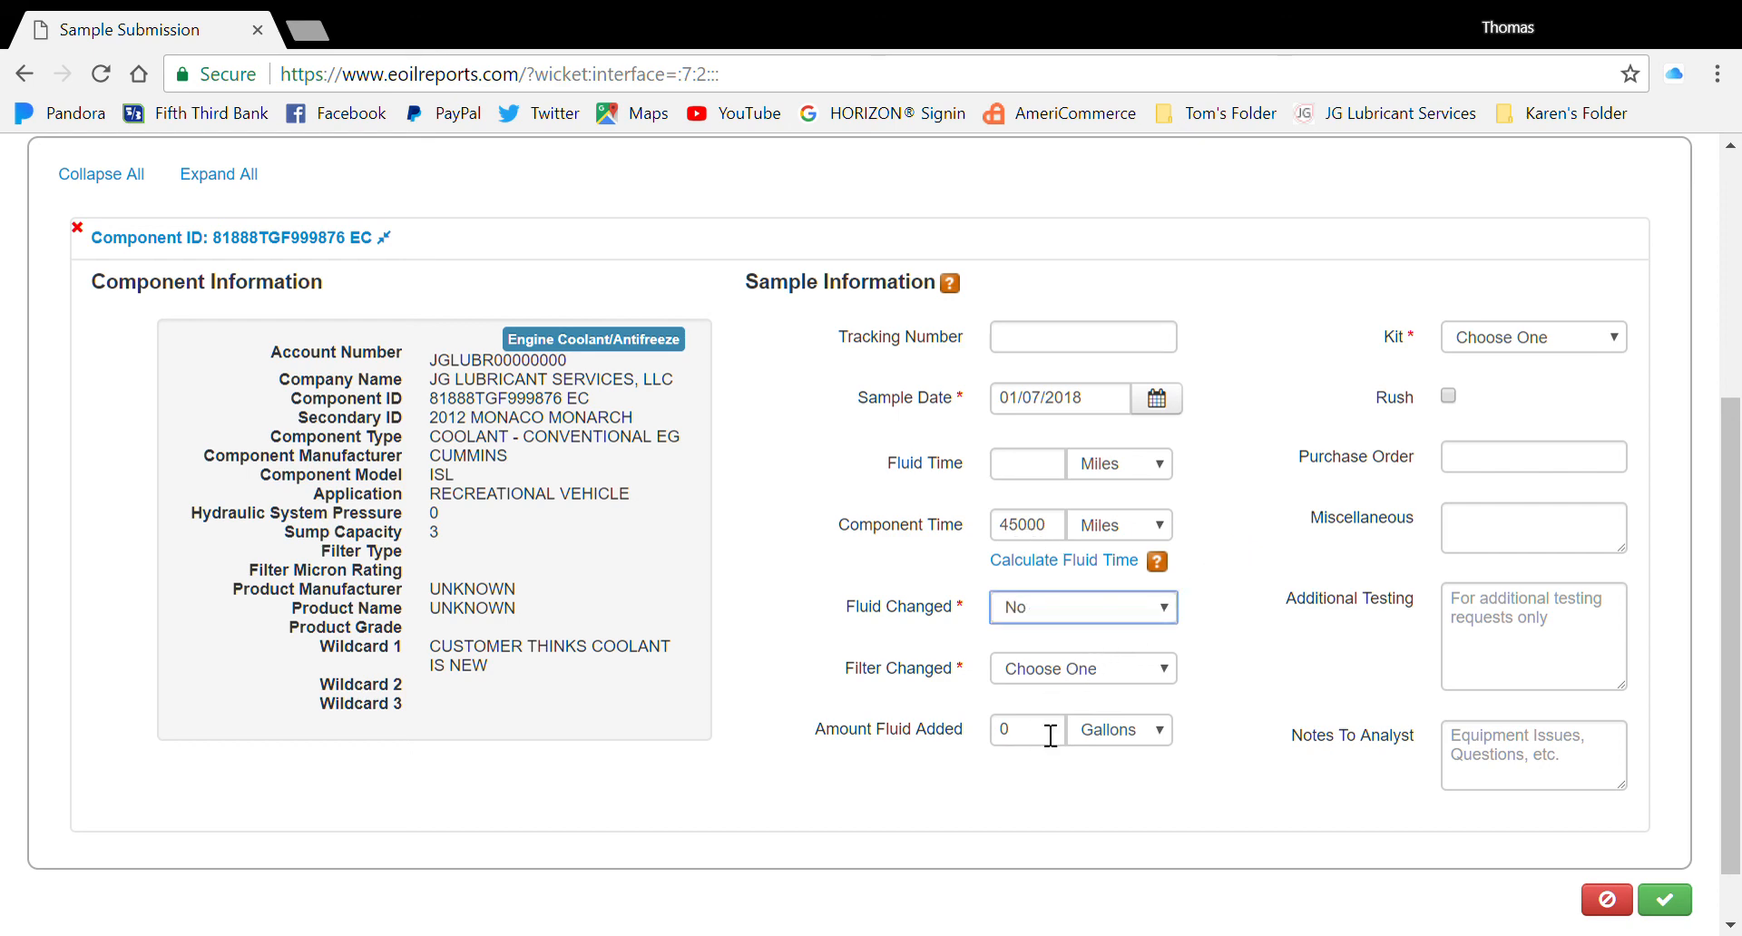
key("Tab")
key("n")
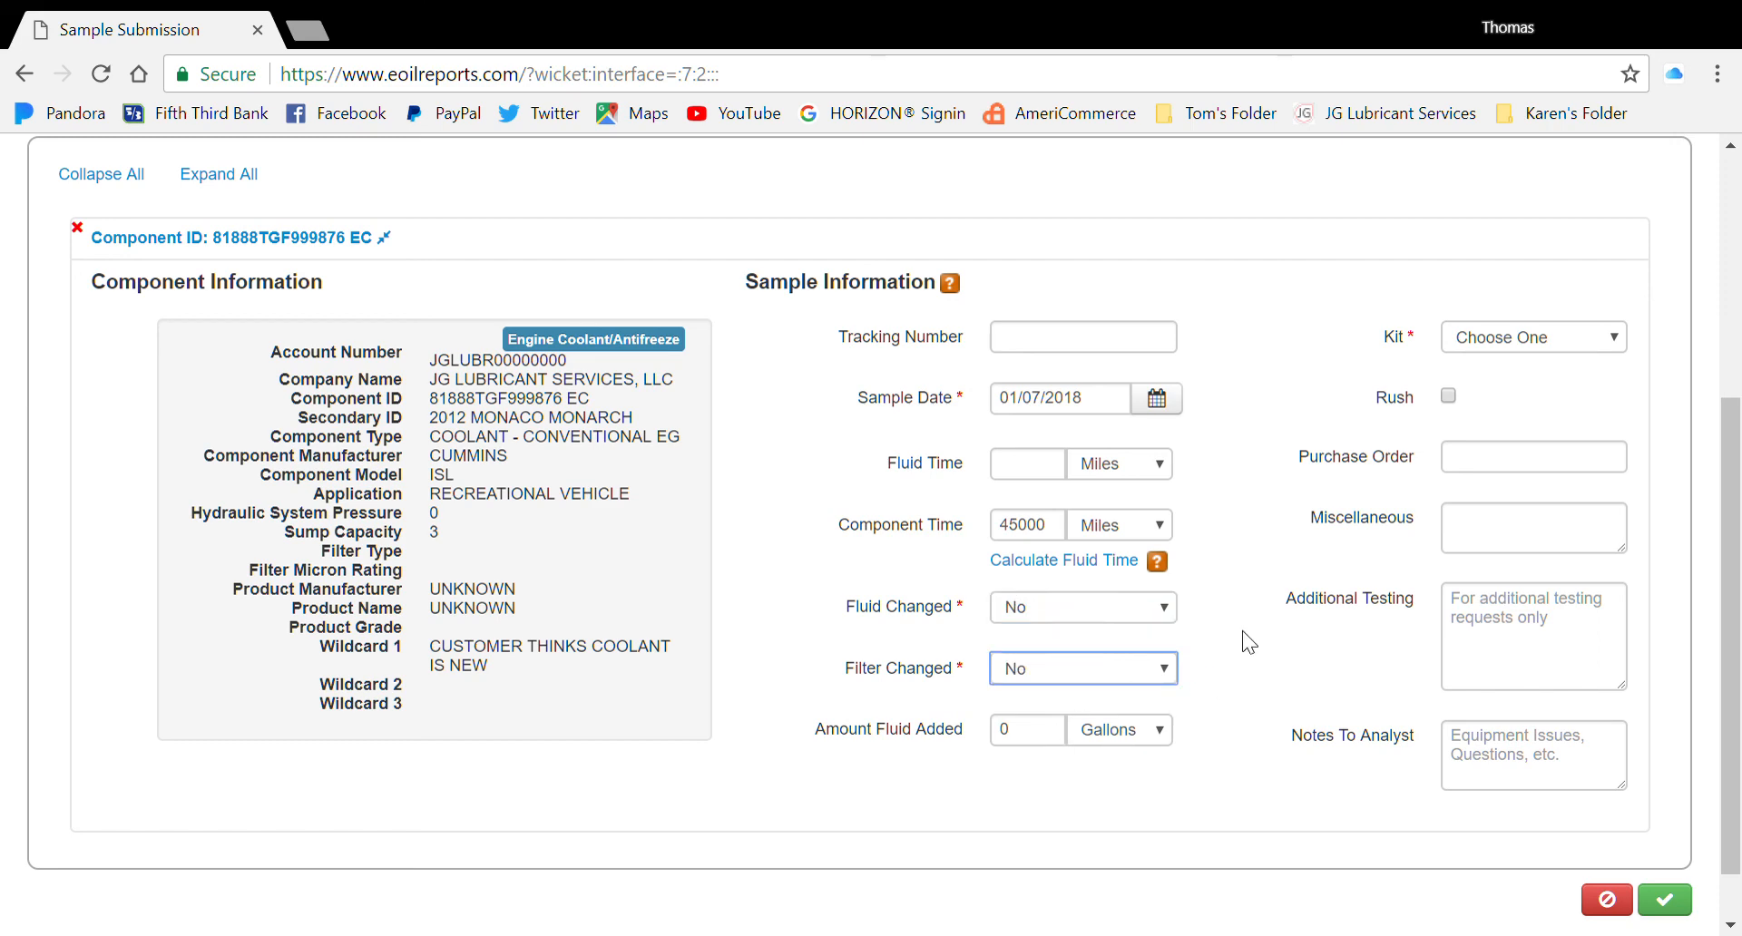